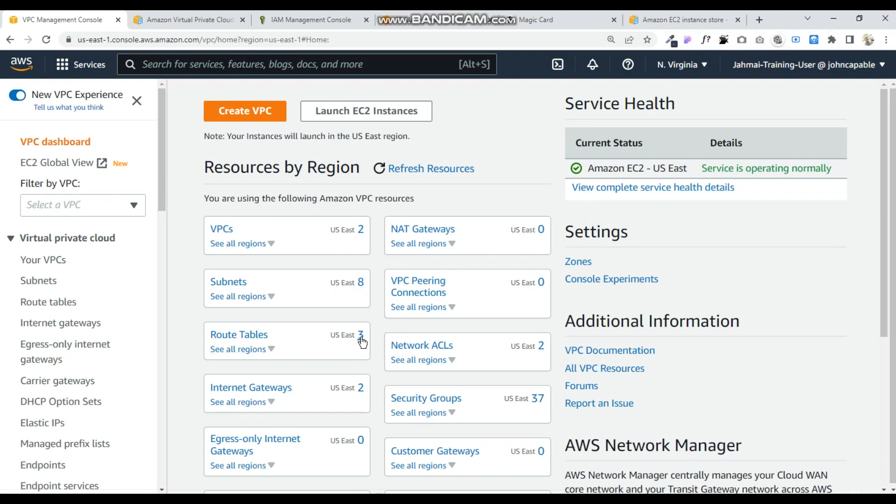
Review the per-region breakdowns of VPCs, subnets and route tables on the VPC dashboard.
{"action": "left_click", "coordinate": [270, 247]}
{"action": "left_click", "coordinate": [272, 246]}
{"action": "left_click", "coordinate": [272, 247]}
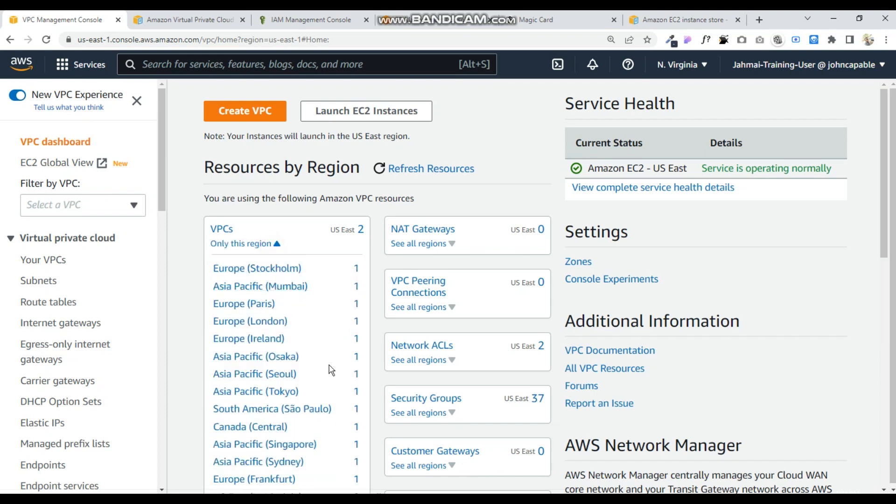
{"action": "scroll", "coordinate": [332, 368], "scroll_direction": "down", "scroll_amount": 5}
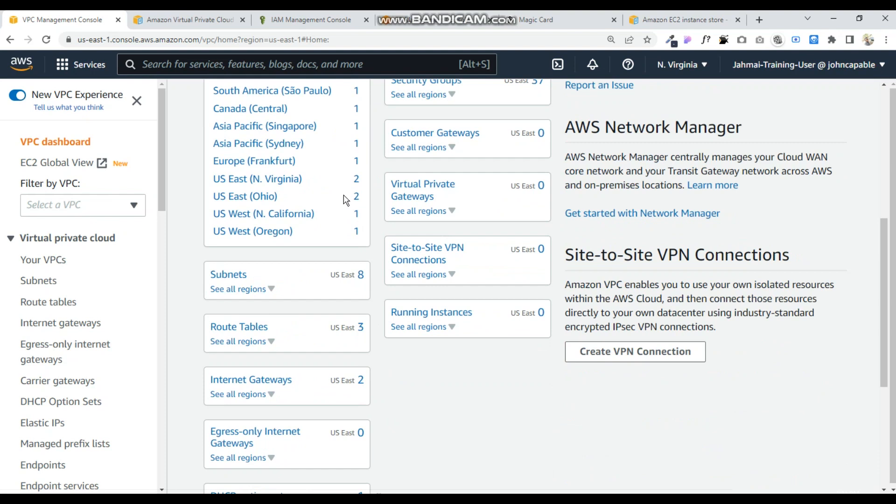
{"action": "left_click", "coordinate": [252, 289]}
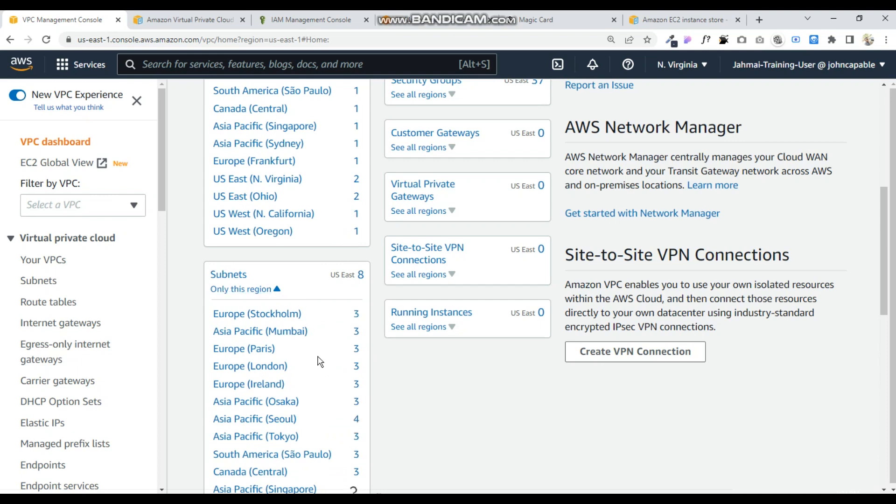
{"action": "scroll", "coordinate": [334, 337], "scroll_direction": "down", "scroll_amount": 6}
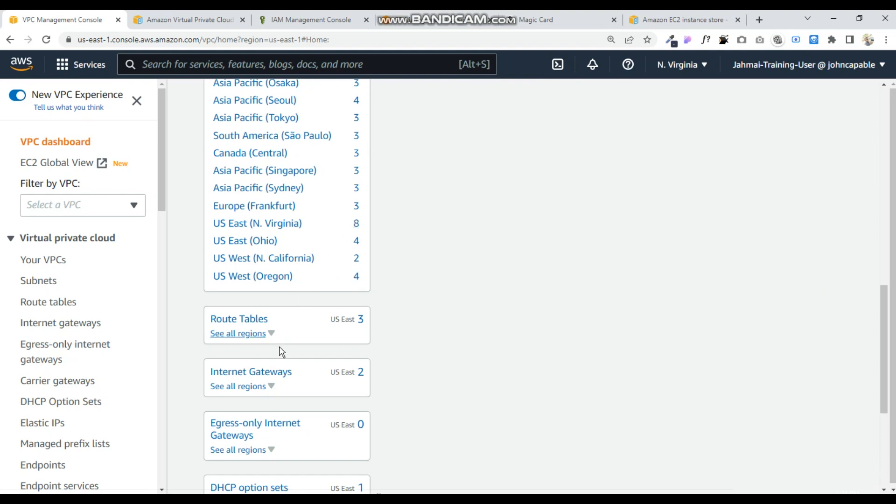
{"action": "left_click", "coordinate": [272, 335]}
{"action": "scroll", "coordinate": [281, 372], "scroll_direction": "down", "scroll_amount": 6}
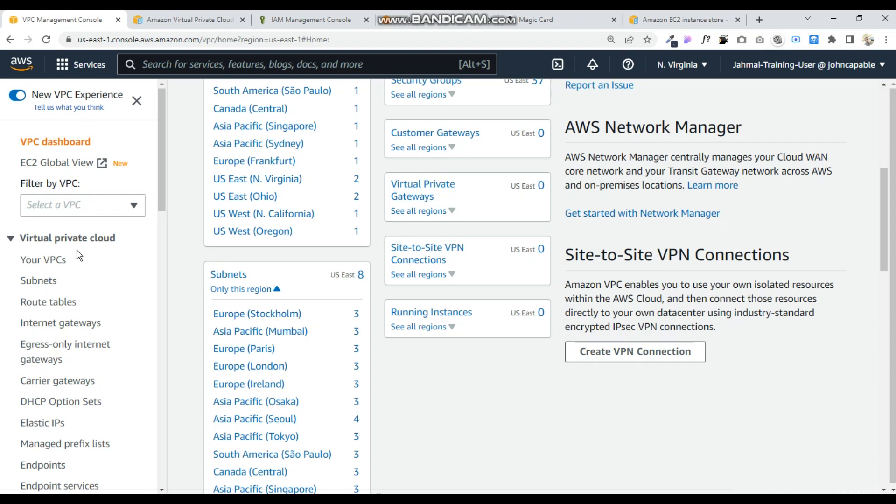
Start a new VPC from the VPC list, named amuda, with IPv4 CIDR 10.0.0.0/16.
{"action": "left_click", "coordinate": [53, 261]}
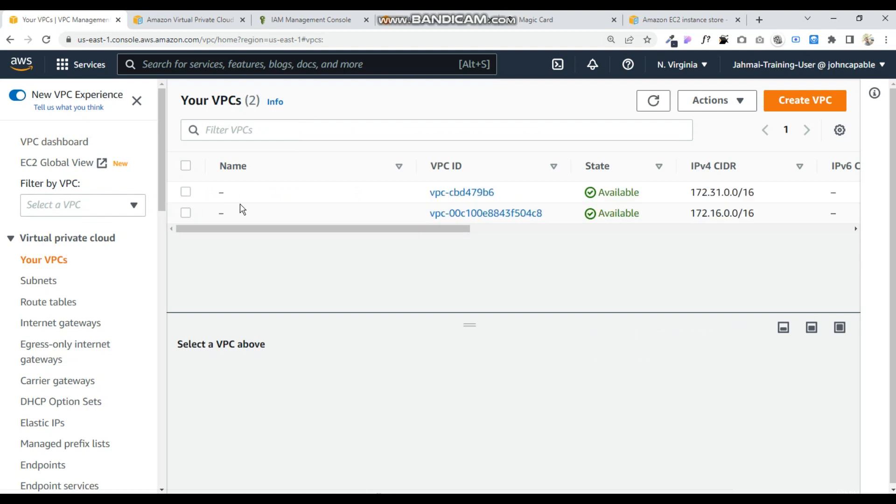
{"action": "left_click_drag", "start_coordinate": [300, 236], "coordinate": [86, 262]}
{"action": "left_click", "coordinate": [809, 101]}
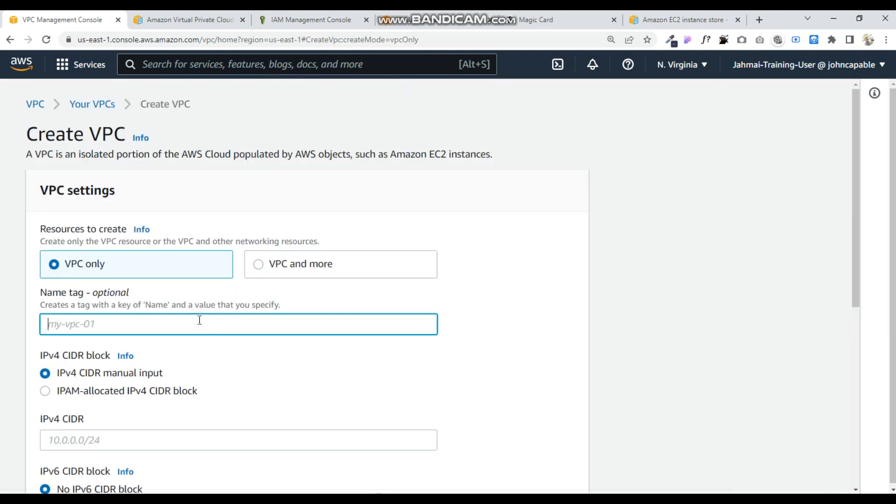
{"action": "type", "text": "amuda"}
{"action": "left_click", "coordinate": [52, 440]}
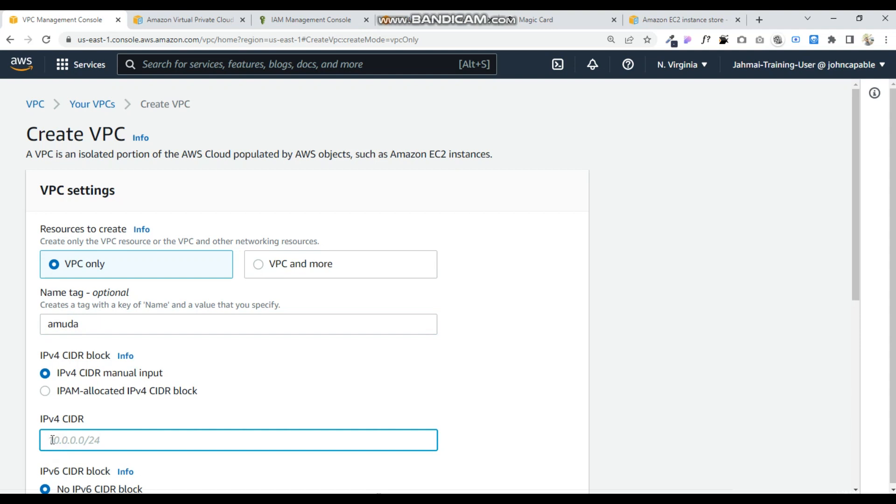
{"action": "type", "text": "10.0.0.0/16"}
Check the tenancy options, keep Default tenancy, and create the VPC.
{"action": "scroll", "coordinate": [80, 417], "scroll_direction": "down", "scroll_amount": 7}
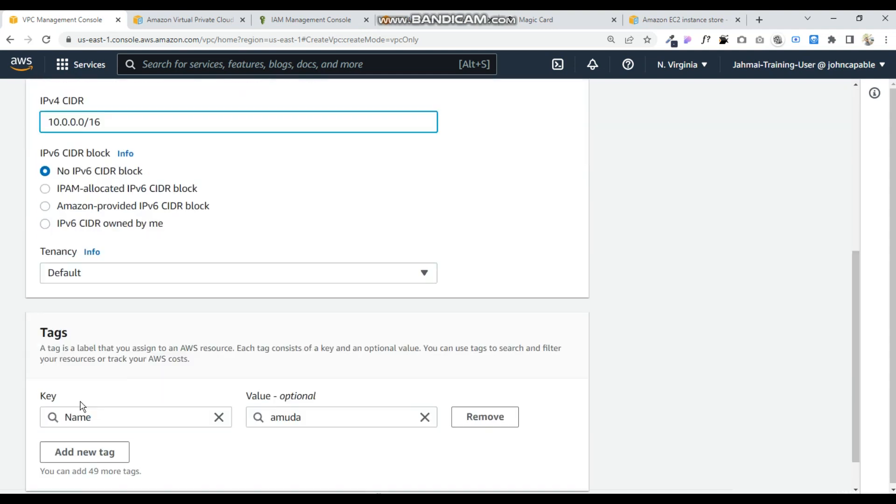
{"action": "left_click", "coordinate": [105, 277]}
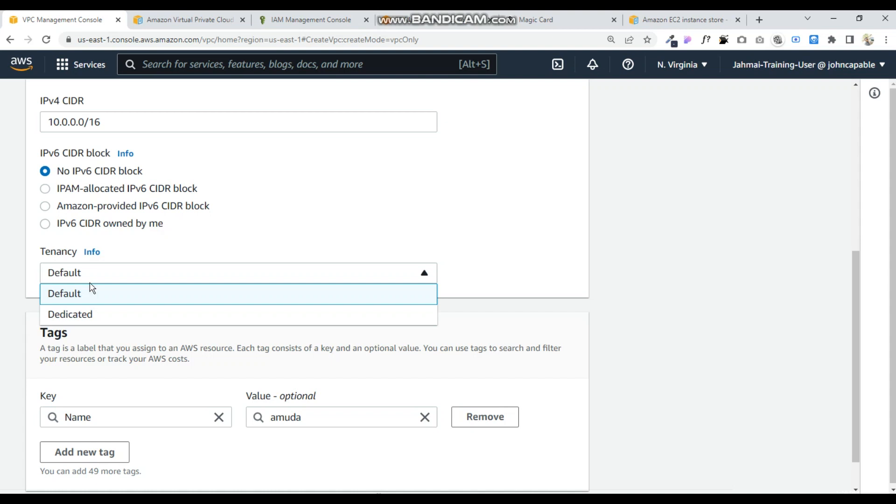
{"action": "scroll", "coordinate": [91, 341], "scroll_direction": "down", "scroll_amount": 1}
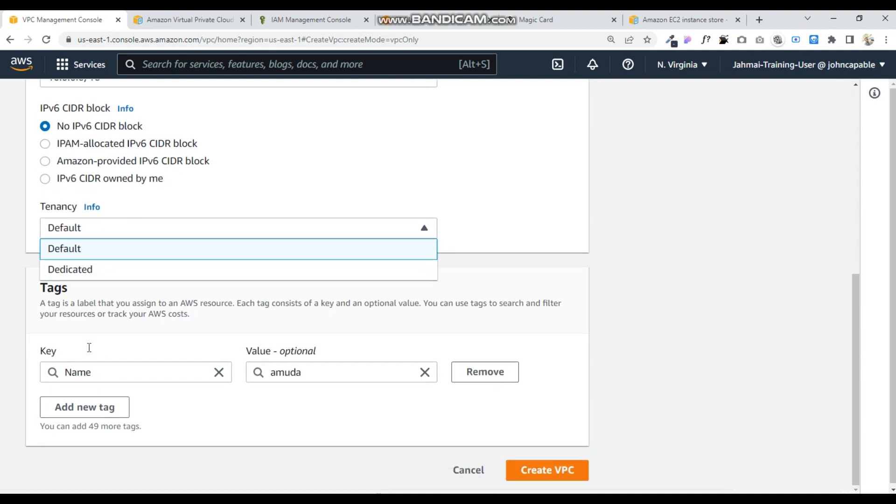
{"action": "left_click", "coordinate": [551, 476]}
{"action": "left_click", "coordinate": [551, 475]}
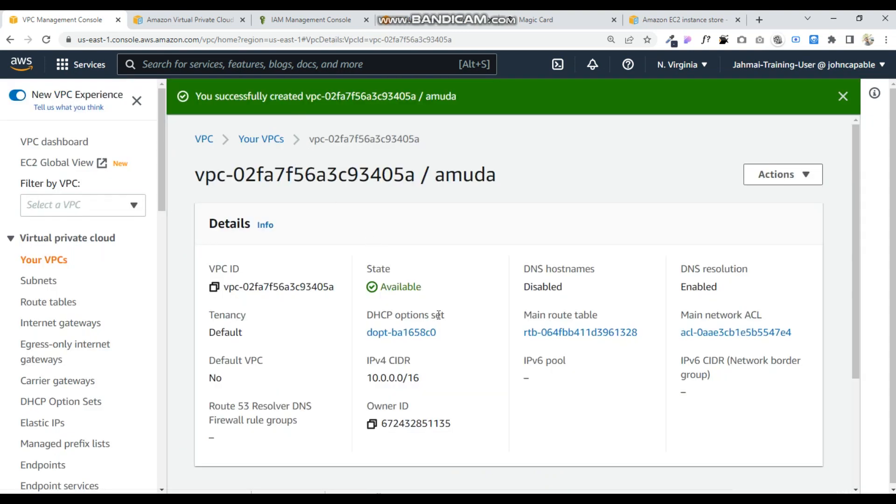
Review the details and CIDR associations of the new amuda VPC.
{"action": "scroll", "coordinate": [439, 343], "scroll_direction": "down", "scroll_amount": 3}
{"action": "scroll", "coordinate": [440, 347], "scroll_direction": "up", "scroll_amount": 3}
{"action": "scroll", "coordinate": [415, 252], "scroll_direction": "down", "scroll_amount": 3}
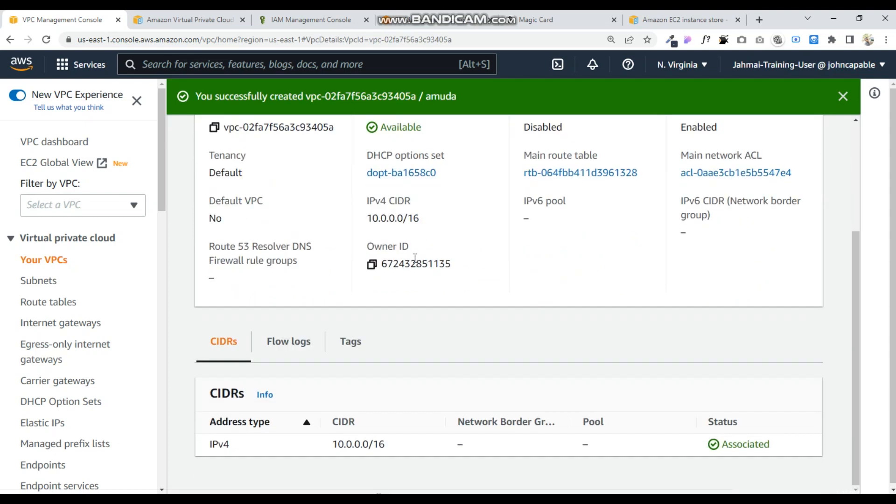
{"action": "scroll", "coordinate": [422, 260], "scroll_direction": "up", "scroll_amount": 3}
Create an internet gateway with the name tag igw-amuda.
{"action": "left_click", "coordinate": [33, 324]}
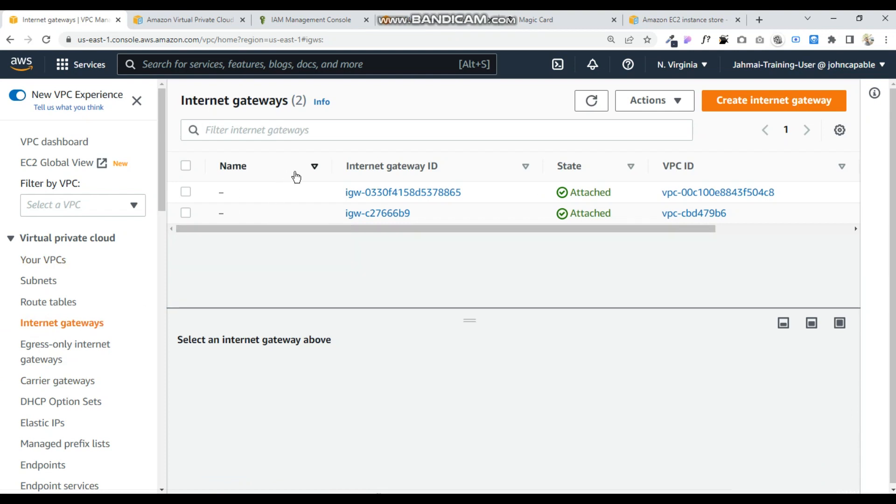
{"action": "left_click", "coordinate": [300, 230]}
{"action": "left_click_drag", "start_coordinate": [300, 231], "coordinate": [215, 236]}
{"action": "left_click", "coordinate": [740, 112]}
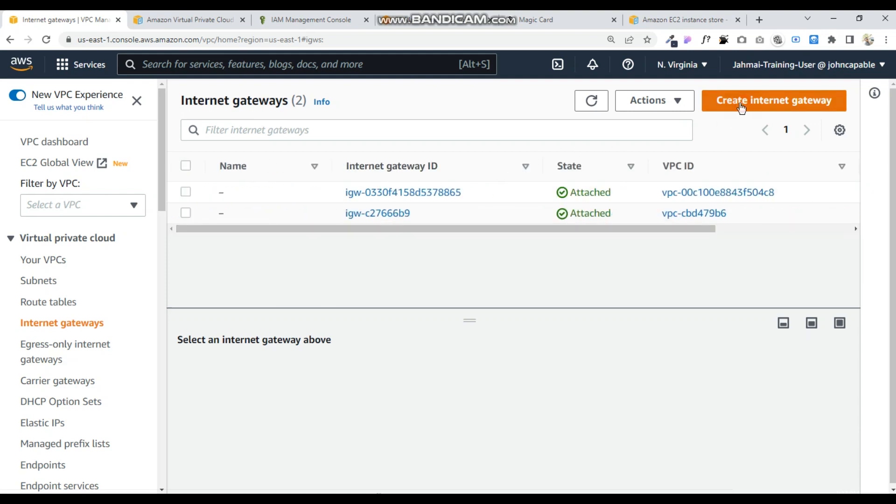
{"action": "left_click", "coordinate": [173, 291]}
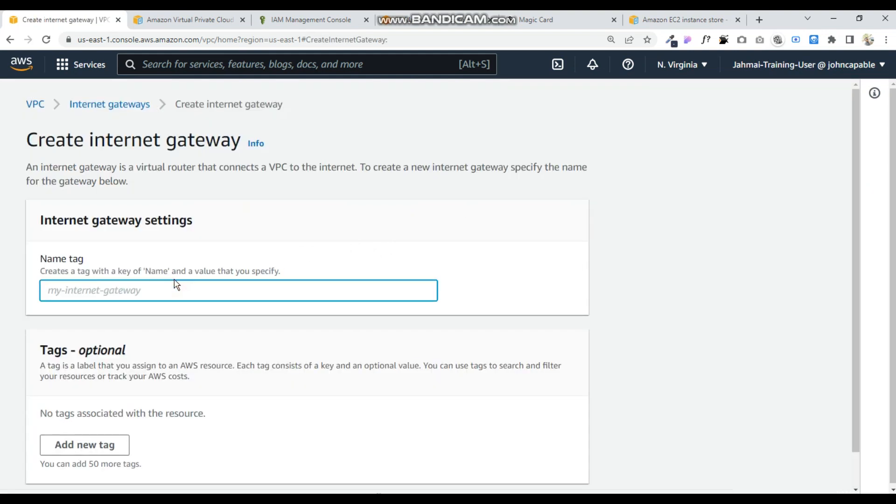
{"action": "type", "text": "igw-amuda"}
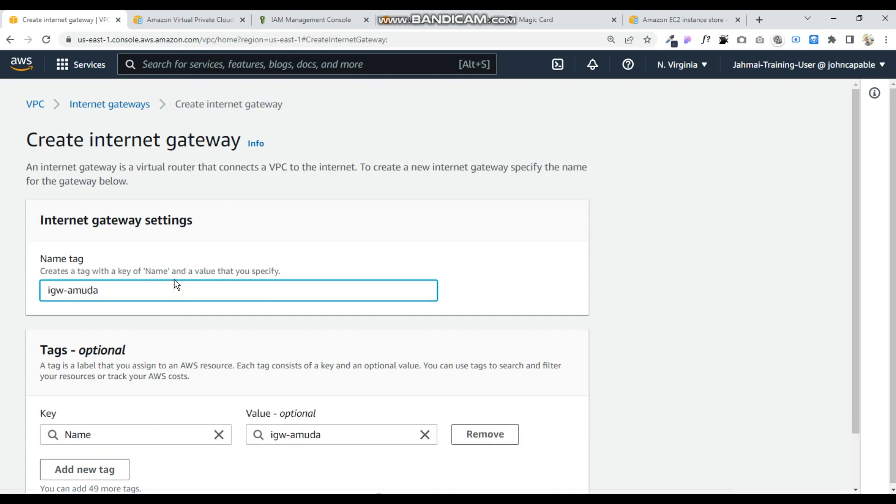
{"action": "scroll", "coordinate": [136, 256], "scroll_direction": "down", "scroll_amount": 2}
{"action": "mouse_move", "coordinate": [313, 447]}
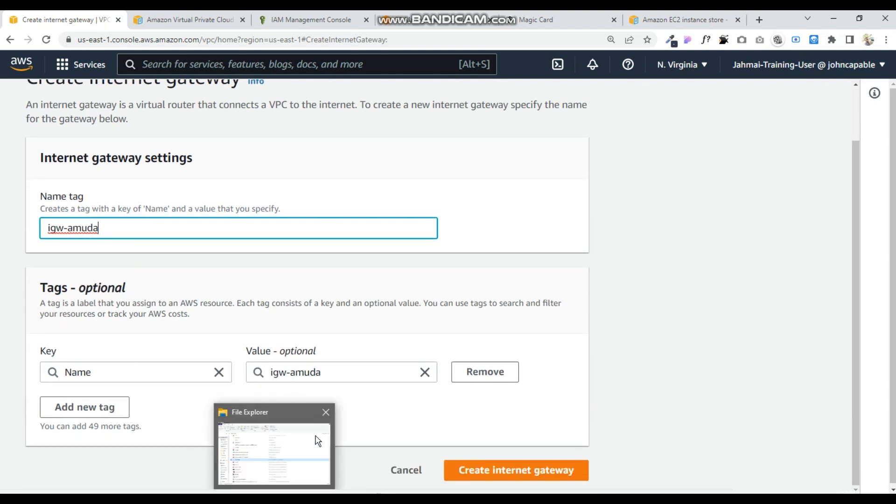
{"action": "left_click", "coordinate": [486, 471]}
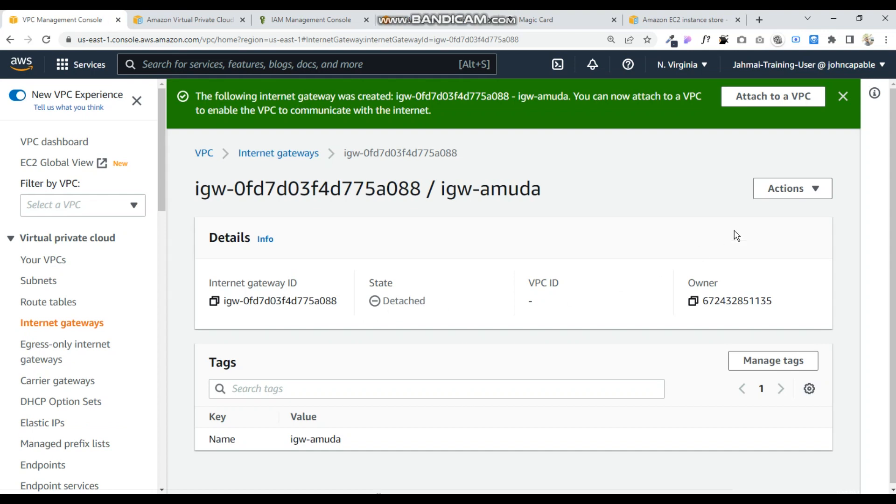
Attach the igw-amuda internet gateway to the amuda VPC.
{"action": "left_click", "coordinate": [808, 190]}
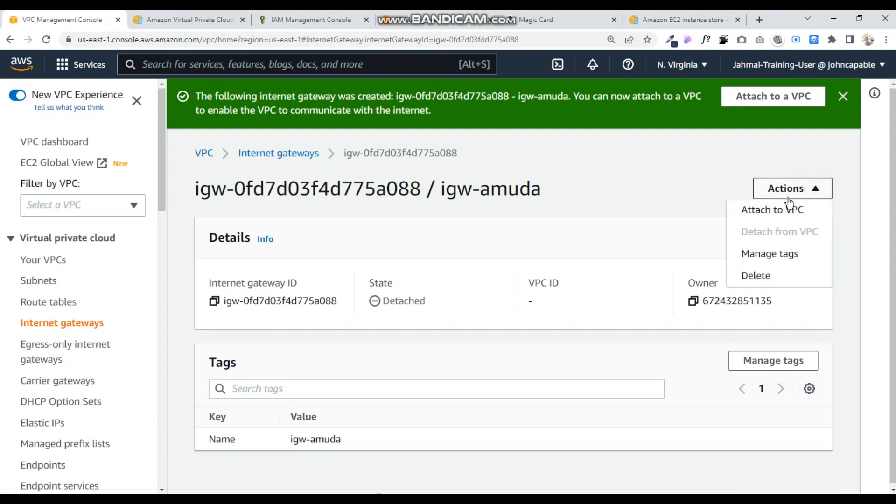
{"action": "left_click", "coordinate": [767, 217]}
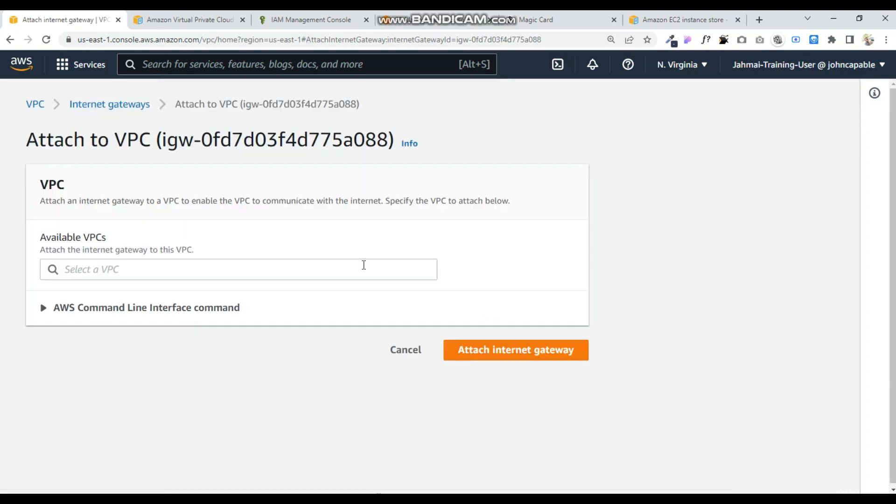
{"action": "left_click", "coordinate": [363, 265]}
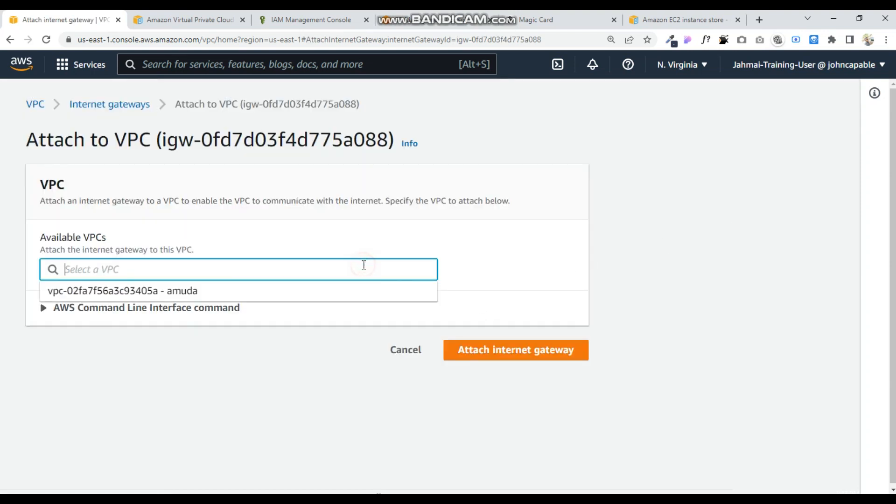
{"action": "left_click", "coordinate": [193, 290]}
{"action": "left_click", "coordinate": [490, 353]}
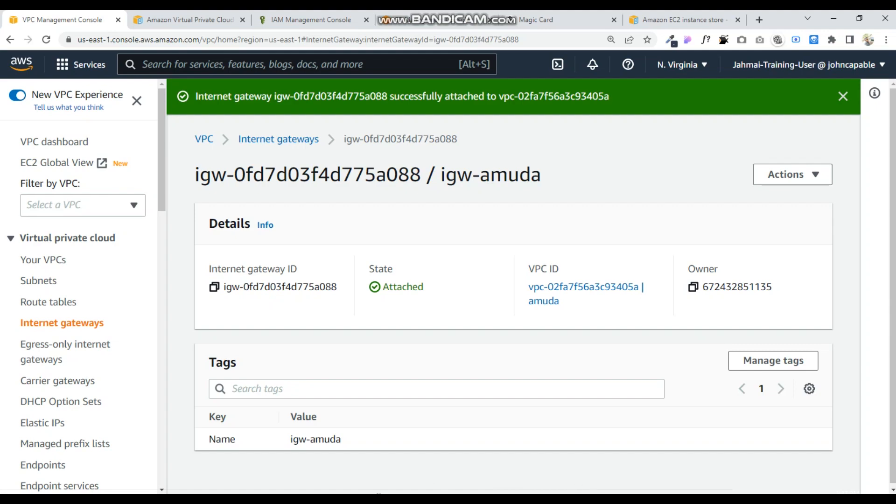
Switch to the multi.png image to consult the multi-tier architecture diagram, and return to the VPC console in Chrome.
{"action": "mouse_move", "coordinate": [602, 499]}
{"action": "left_click", "coordinate": [628, 464]}
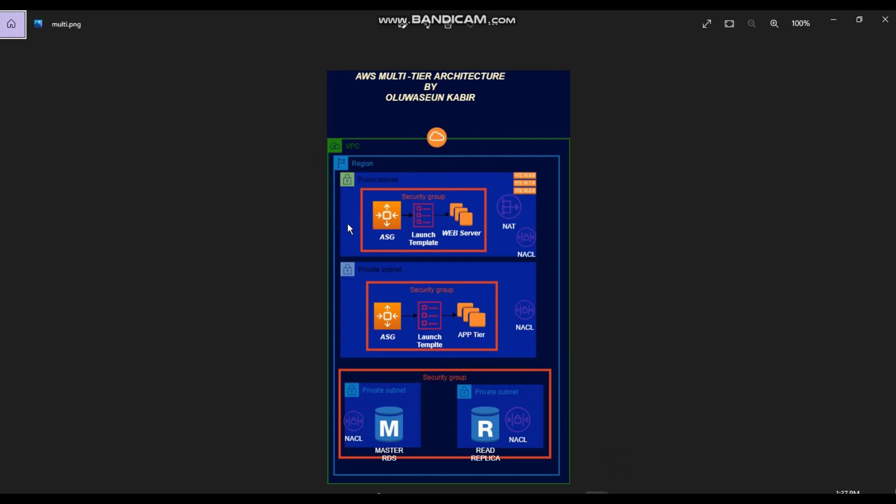
{"action": "mouse_move", "coordinate": [376, 491]}
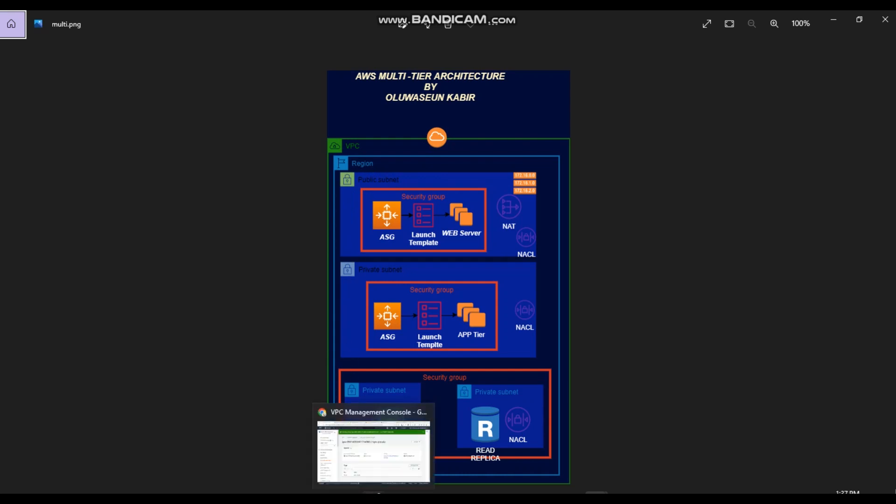
{"action": "left_click", "coordinate": [385, 448]}
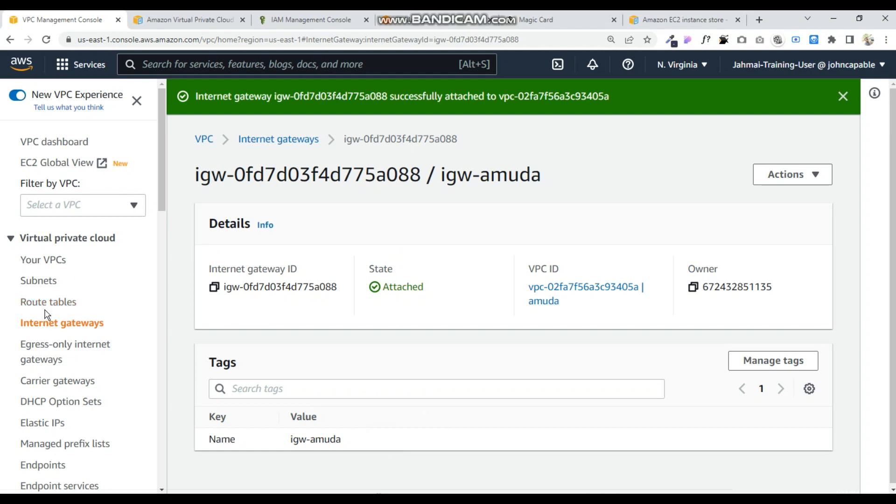
Start creating a subnet and assign it to the amuda VPC.
{"action": "left_click", "coordinate": [44, 284]}
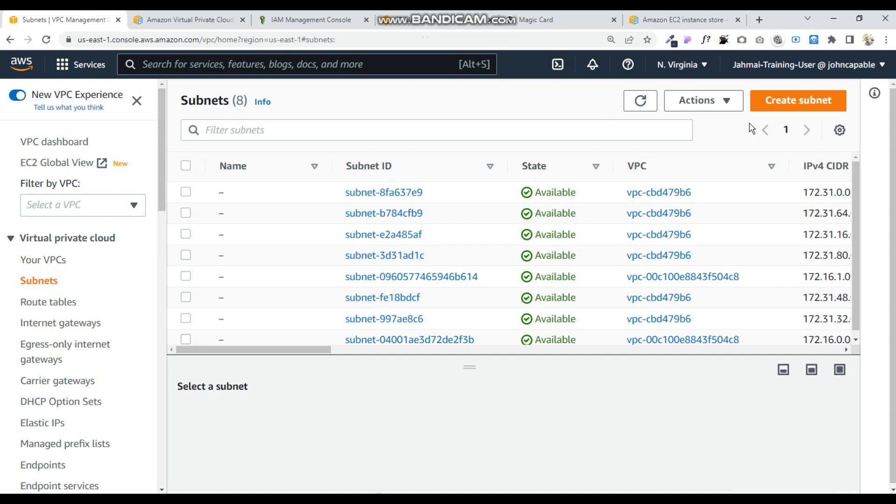
{"action": "left_click", "coordinate": [779, 103]}
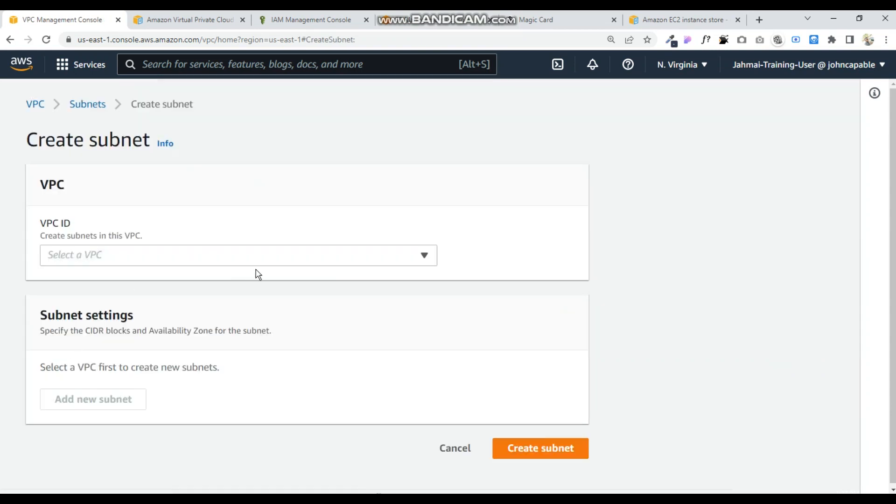
{"action": "left_click", "coordinate": [306, 259]}
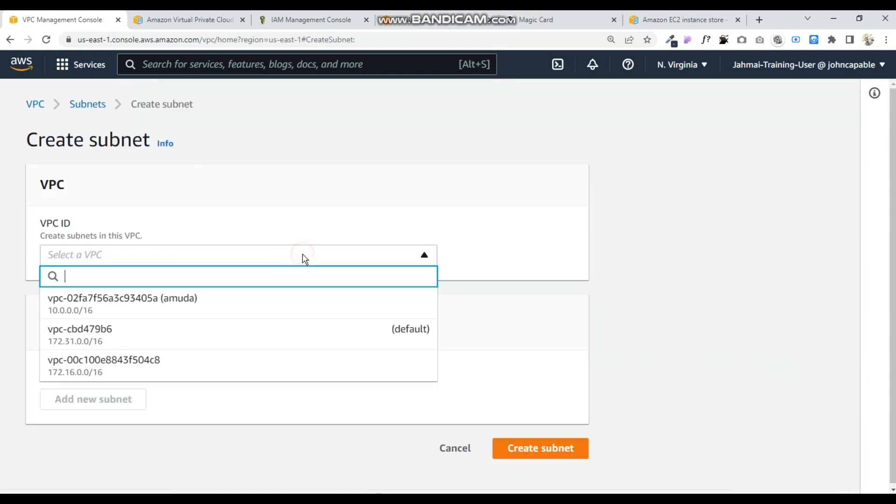
{"action": "left_click", "coordinate": [274, 308]}
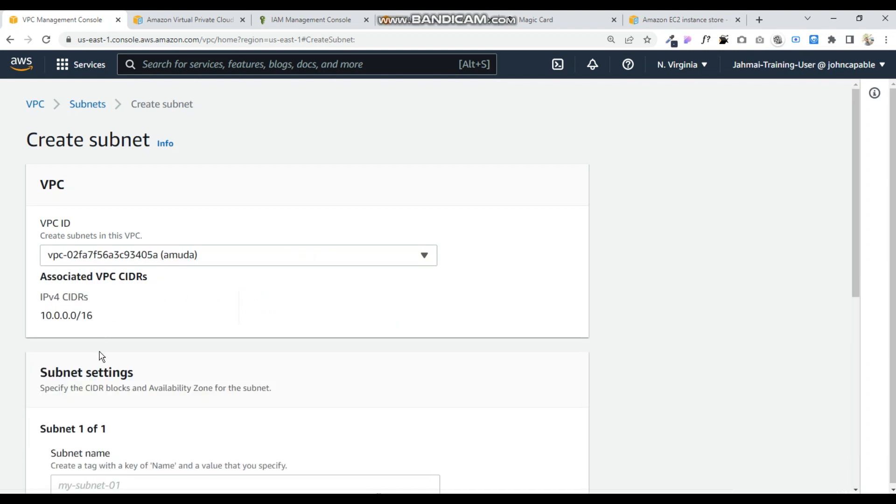
Name the first subnet public-amuda.
{"action": "scroll", "coordinate": [101, 353], "scroll_direction": "down", "scroll_amount": 6}
{"action": "left_click", "coordinate": [133, 164]}
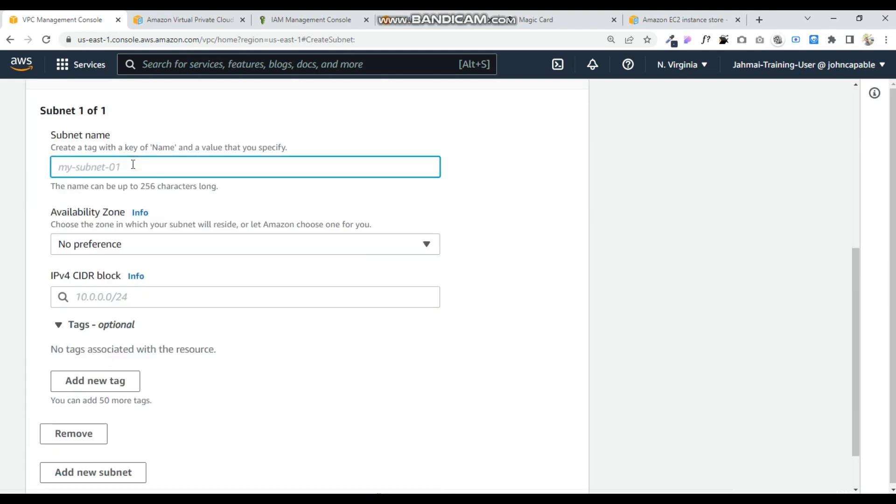
{"action": "type", "text": "s"}
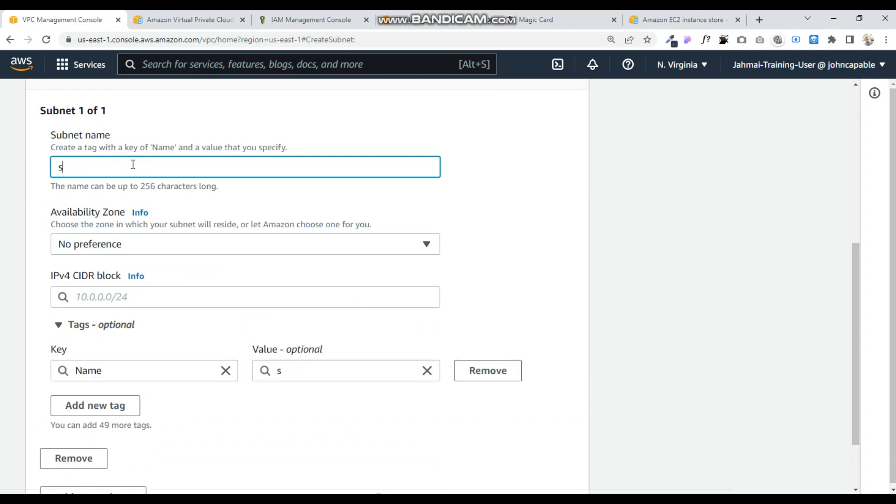
{"action": "key", "text": "BackSpace"}
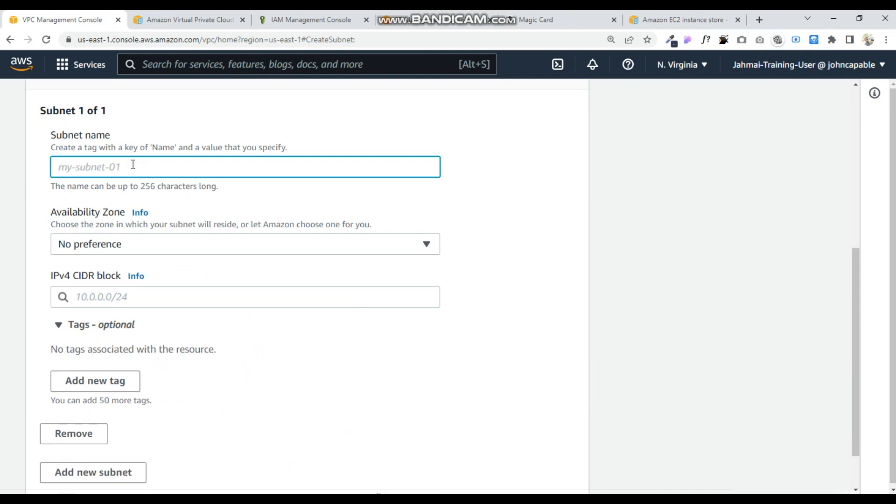
{"action": "type", "text": "public"}
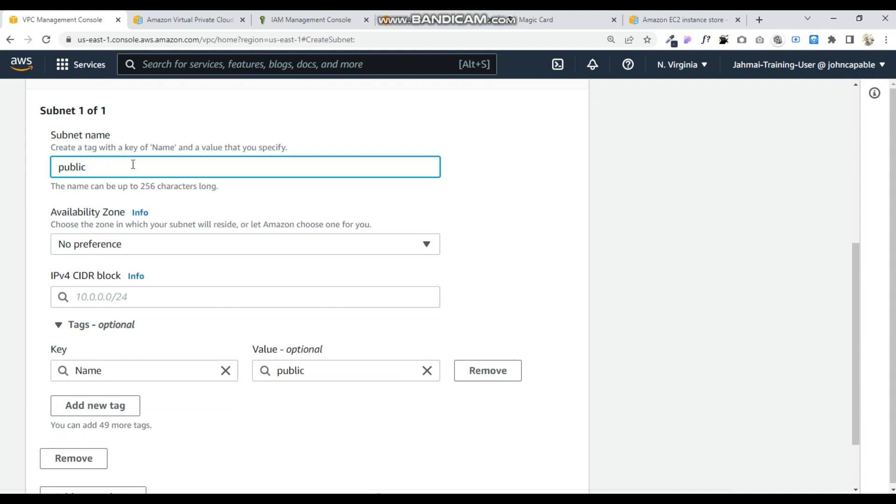
{"action": "type", "text": "-amuda"}
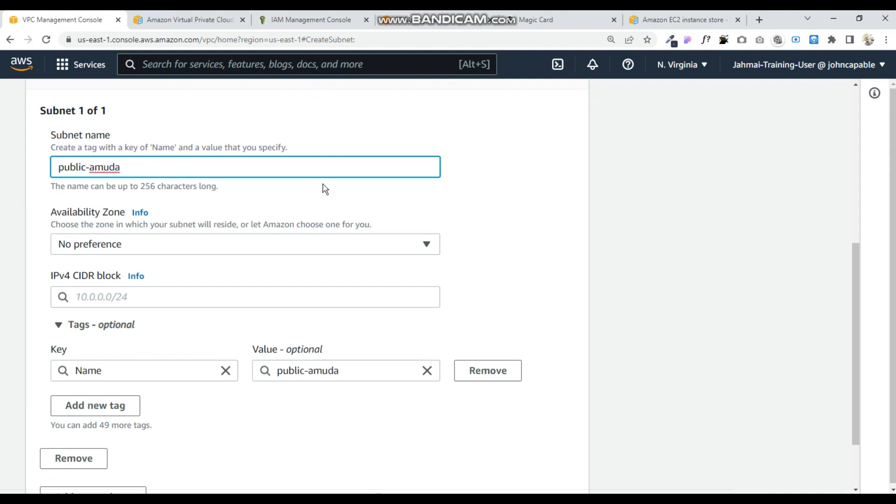
Place the public-amuda subnet in availability zone us-east-1a with the IPv4 CIDR block 10.0.0.0/24.
{"action": "left_click", "coordinate": [383, 240]}
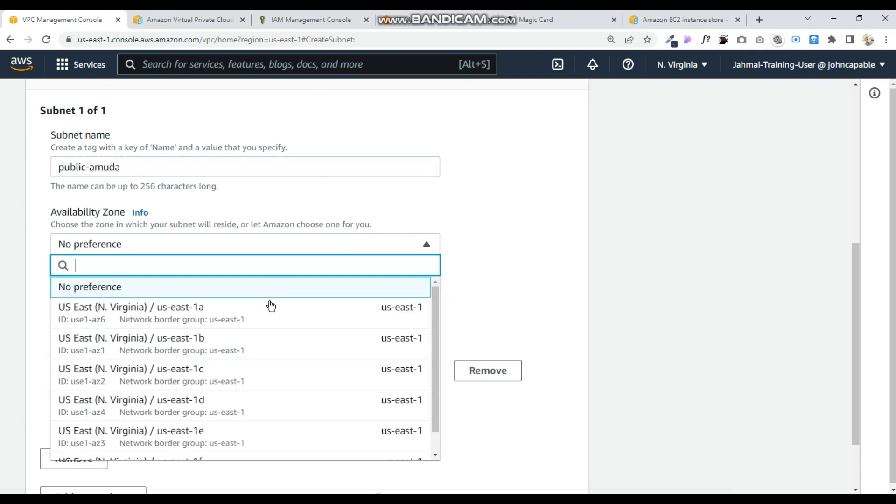
{"action": "left_click", "coordinate": [232, 308]}
{"action": "scroll", "coordinate": [262, 303], "scroll_direction": "down", "scroll_amount": 2}
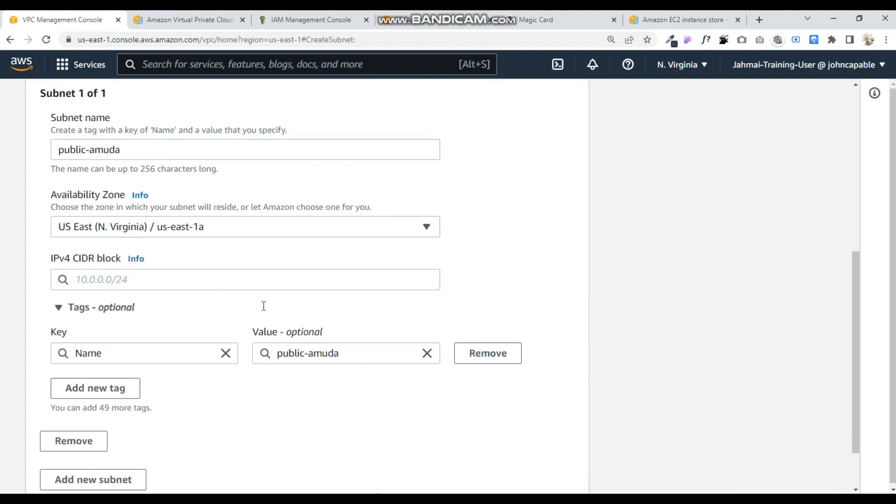
{"action": "left_click", "coordinate": [160, 214]}
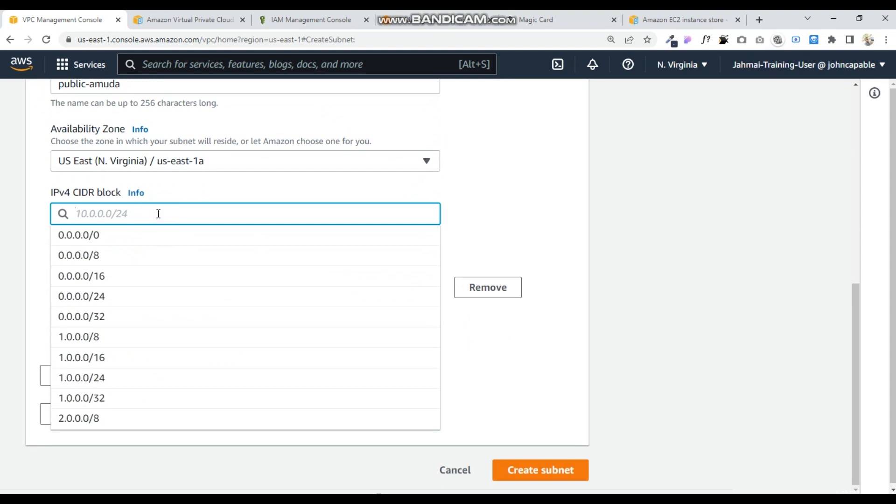
{"action": "type", "text": "10.0."}
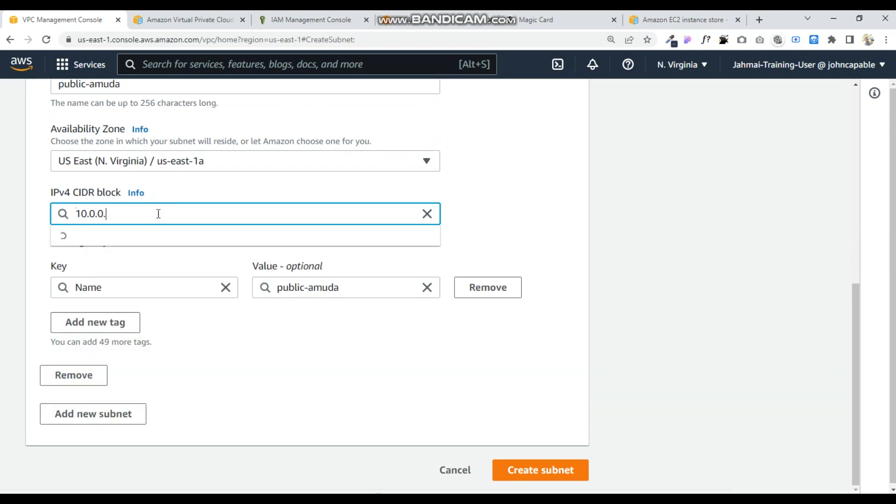
{"action": "type", "text": "0.0/24"}
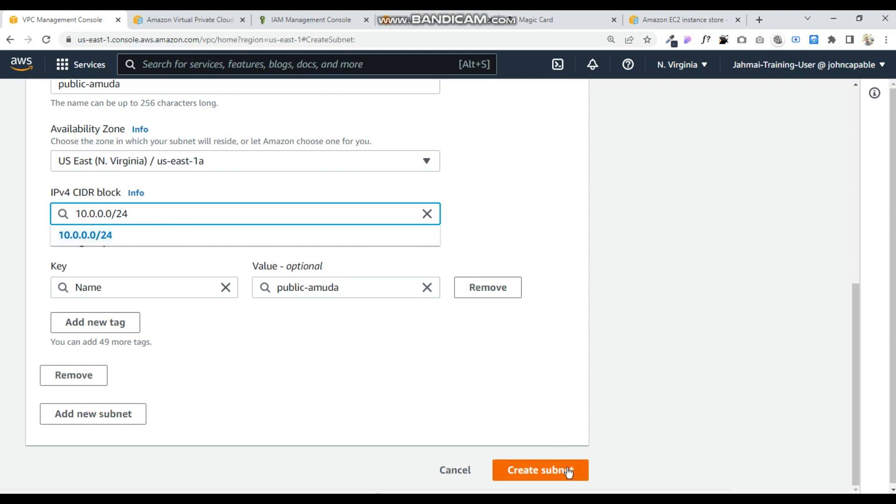
Add a second subnet to the form and name it private-amuda 1.
{"action": "left_click", "coordinate": [98, 417]}
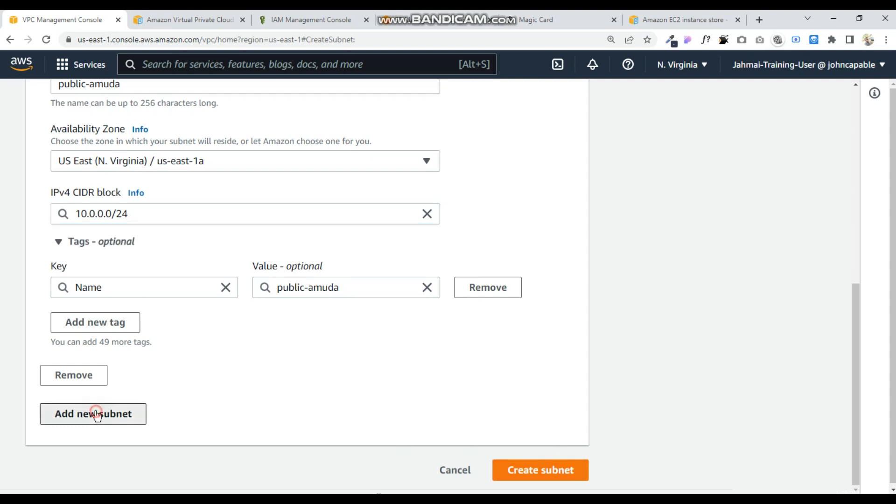
{"action": "scroll", "coordinate": [98, 416], "scroll_direction": "down", "scroll_amount": 6}
{"action": "left_click", "coordinate": [83, 154]}
{"action": "type", "text": "public"}
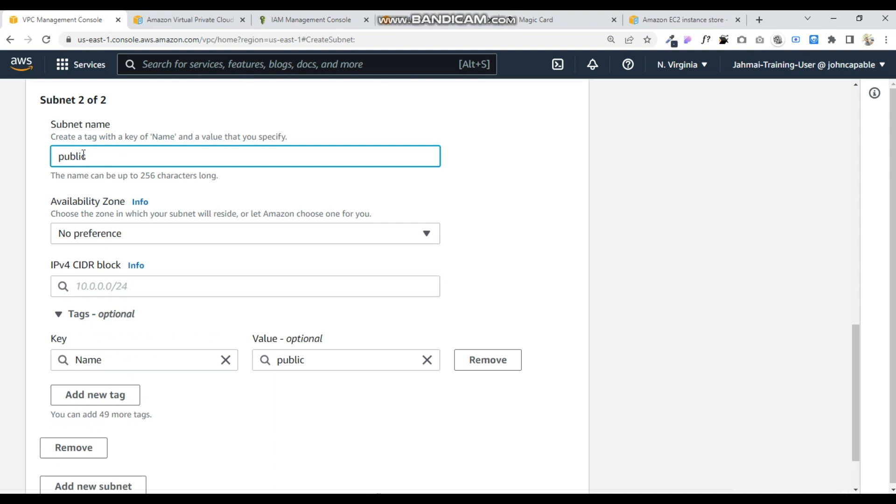
{"action": "type", "text": "-a"}
{"action": "key", "text": "BackSpace"}
{"action": "key", "text": "BackSpace"}
{"action": "key", "text": "BackSpace"}
{"action": "key", "text": "BackSpace"}
{"action": "key", "text": "BackSpace"}
{"action": "key", "text": "BackSpace"}
{"action": "key", "text": "BackSpace"}
{"action": "type", "text": "rivate-amud"}
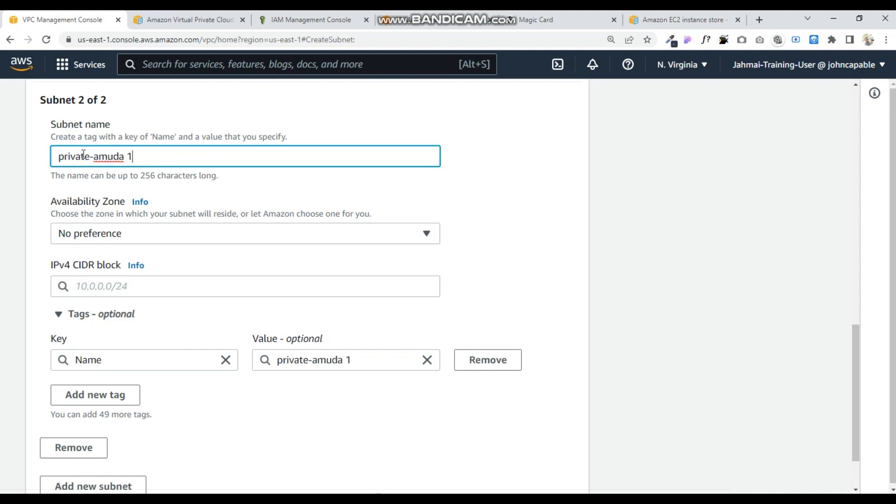
{"action": "type", "text": "a 1"}
Place the private-amuda 1 subnet in availability zone us-east-1a with the IPv4 CIDR block 10.0.10.0/24.
{"action": "left_click", "coordinate": [196, 232]}
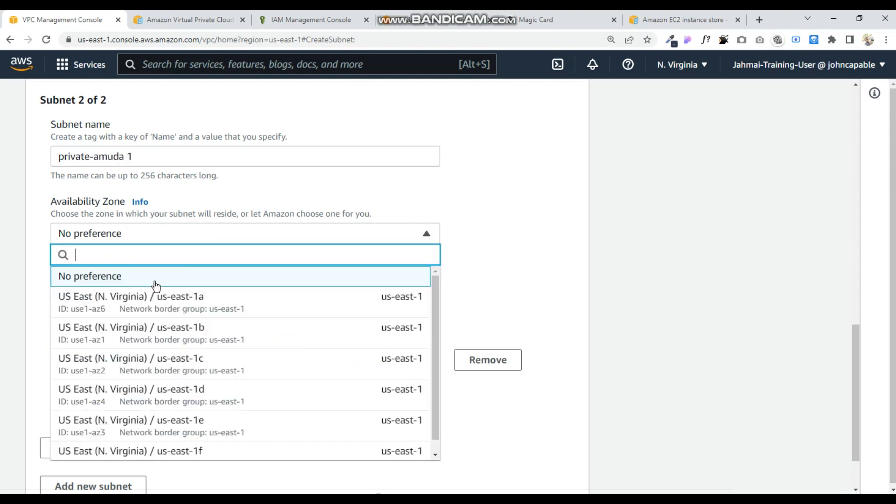
{"action": "left_click", "coordinate": [154, 302]}
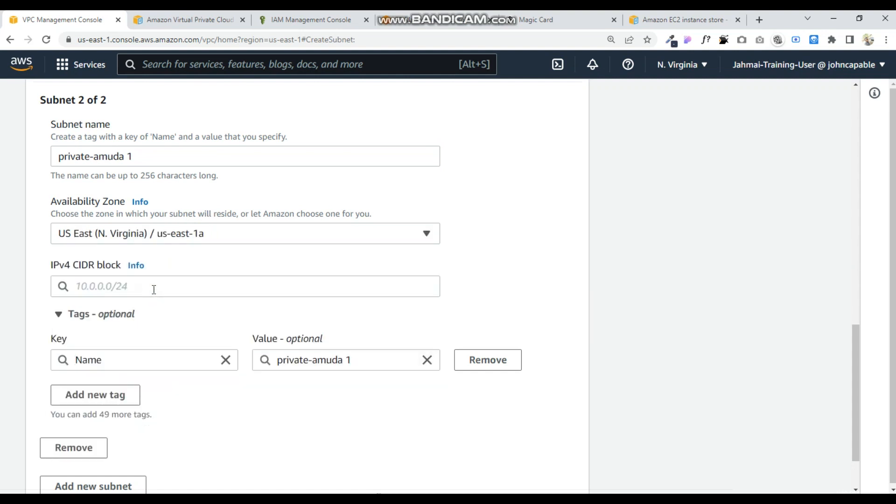
{"action": "left_click", "coordinate": [154, 290]}
{"action": "type", "text": "10.0"}
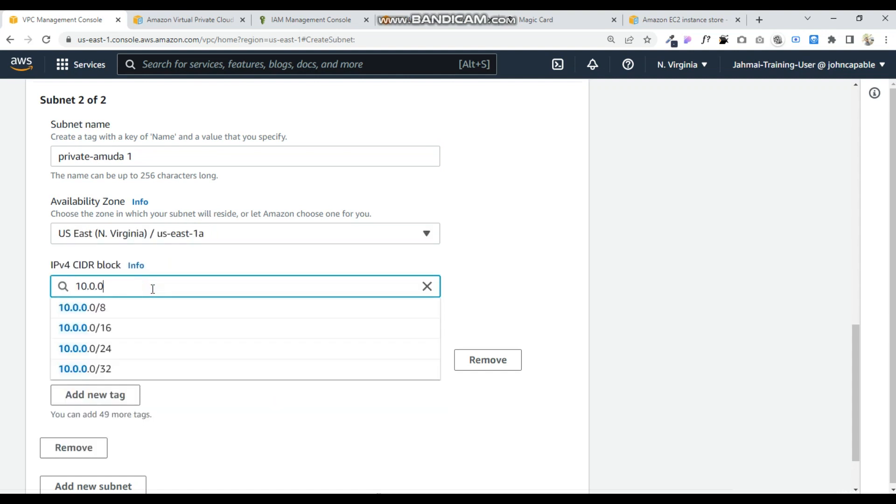
{"action": "type", "text": ".10."}
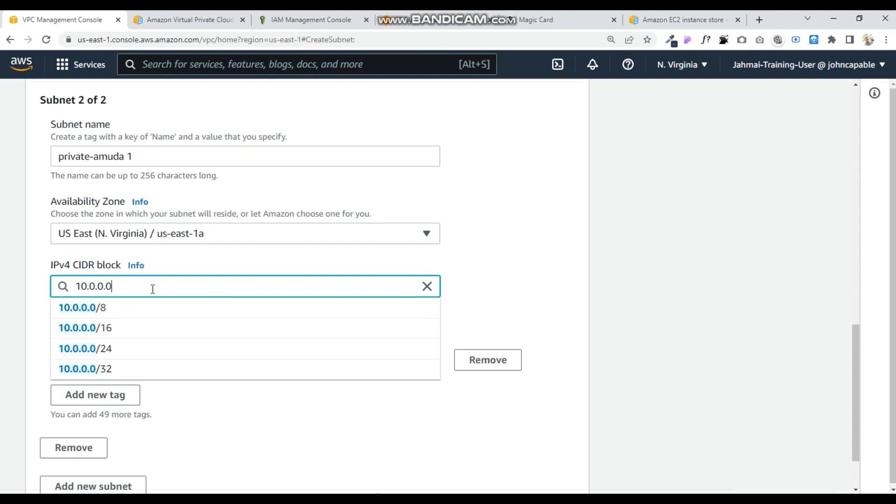
{"action": "type", "text": "0"}
{"action": "key", "text": "Left"}
{"action": "key", "text": "Left"}
{"action": "key", "text": "BackSpace"}
{"action": "type", "text": "10.0"}
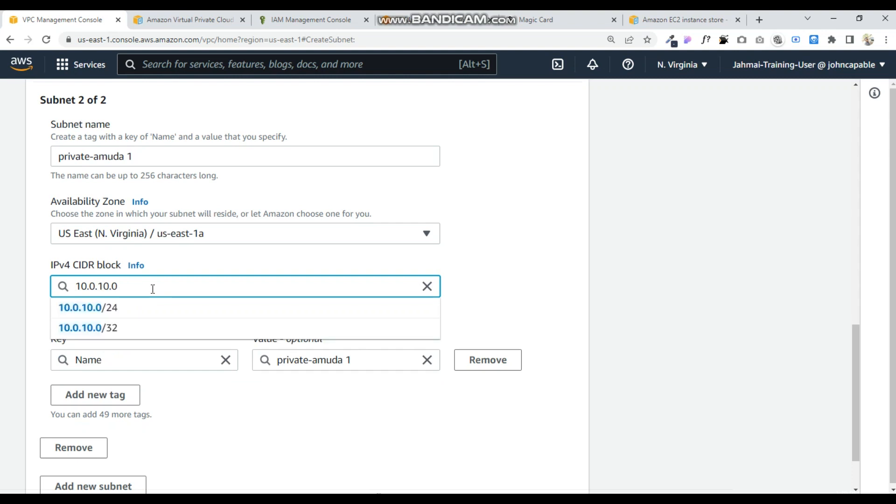
{"action": "type", "text": "/24"}
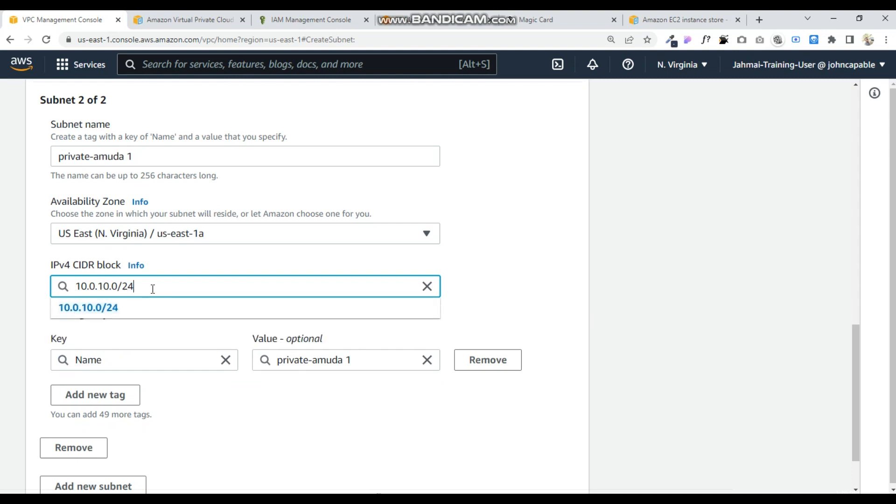
Add a third subnet to the form and name it private-amuda 2.
{"action": "scroll", "coordinate": [304, 380], "scroll_direction": "down", "scroll_amount": 3}
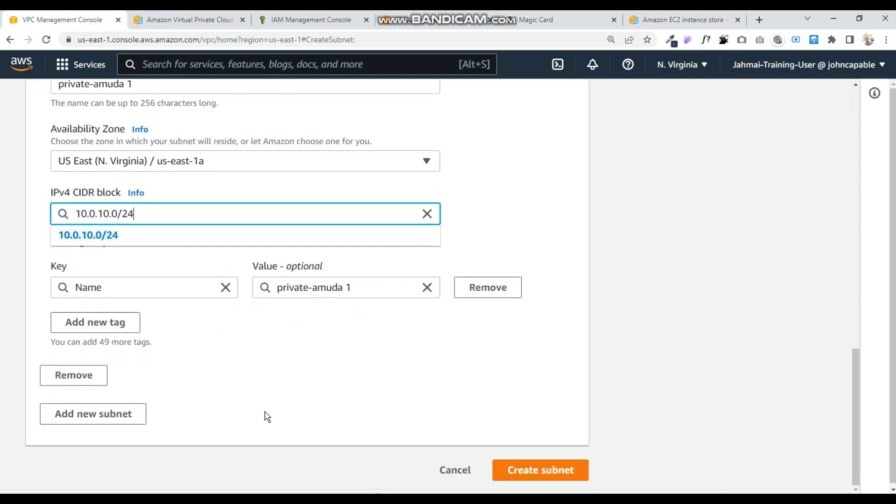
{"action": "left_click", "coordinate": [97, 425]}
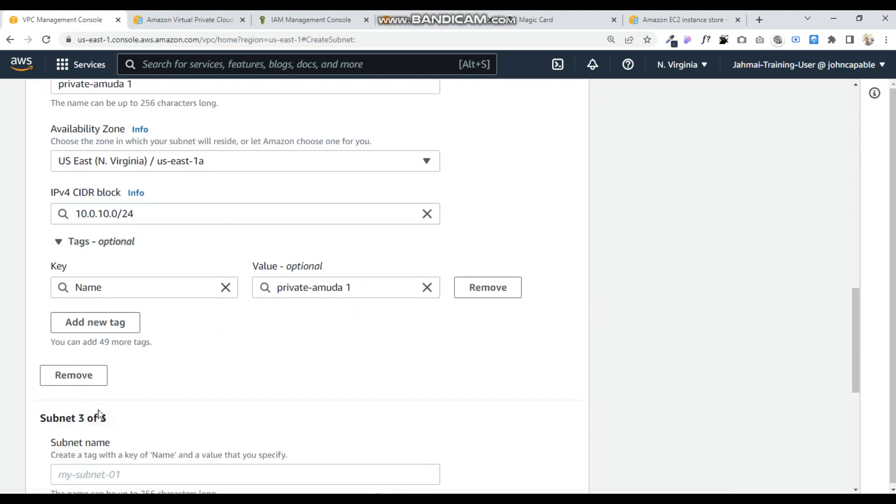
{"action": "scroll", "coordinate": [84, 443], "scroll_direction": "down", "scroll_amount": 5}
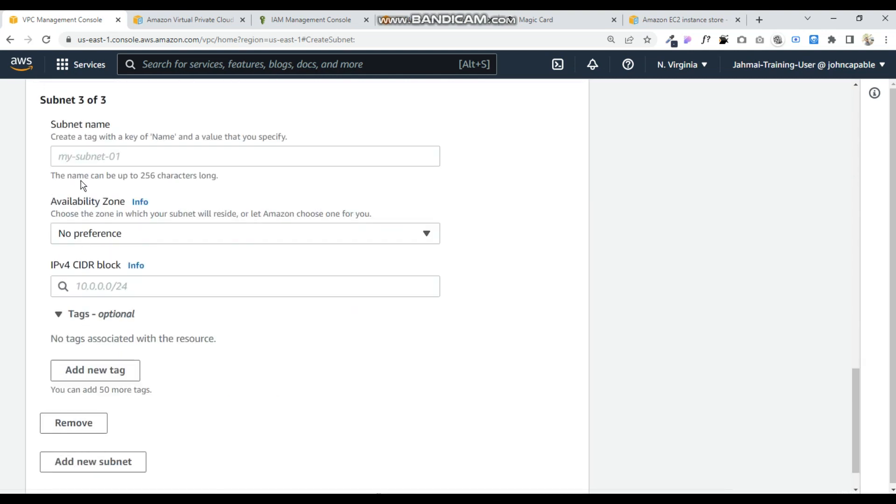
{"action": "left_click", "coordinate": [88, 157]}
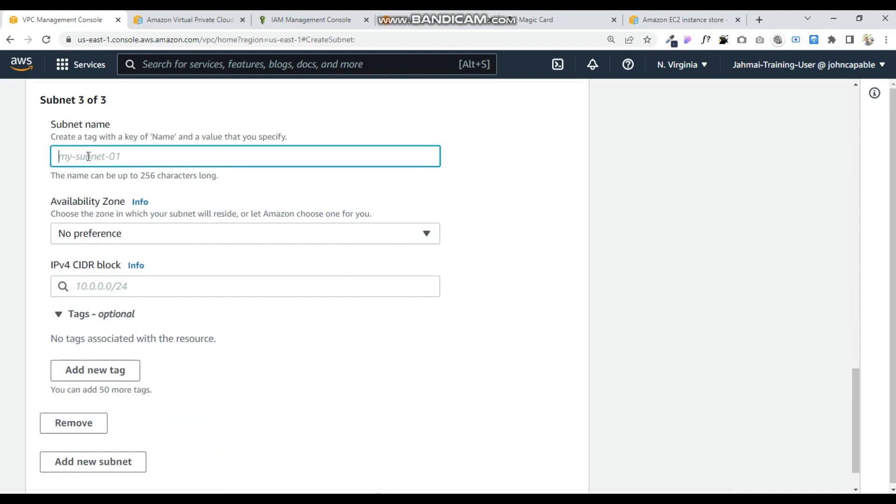
{"action": "type", "text": "private-"}
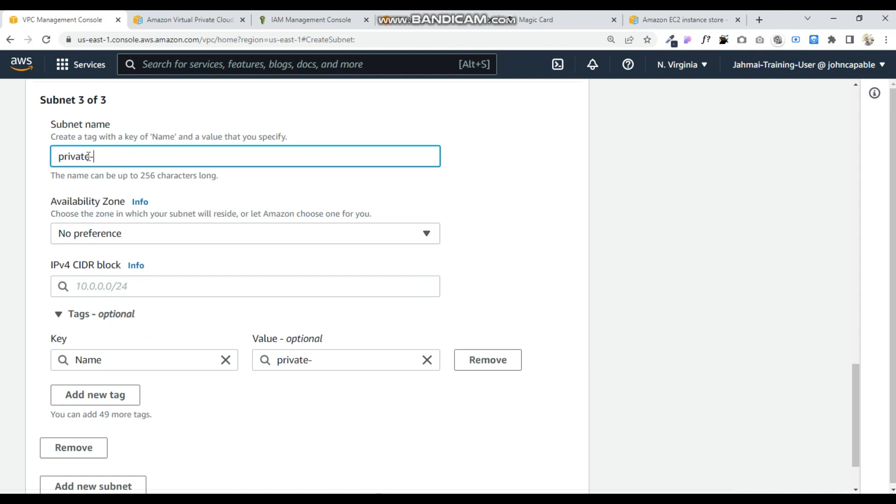
{"action": "type", "text": "amuda 2"}
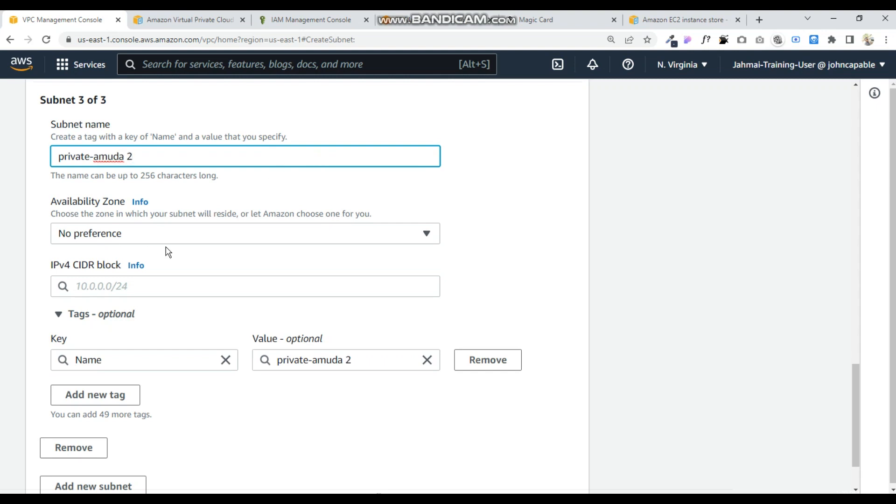
Place private-amuda 2 in availability zone us-east-1a with the IPv4 CIDR block 10.0.11.0/24, and create the three subnets.
{"action": "left_click", "coordinate": [171, 234]}
{"action": "left_click", "coordinate": [134, 297]}
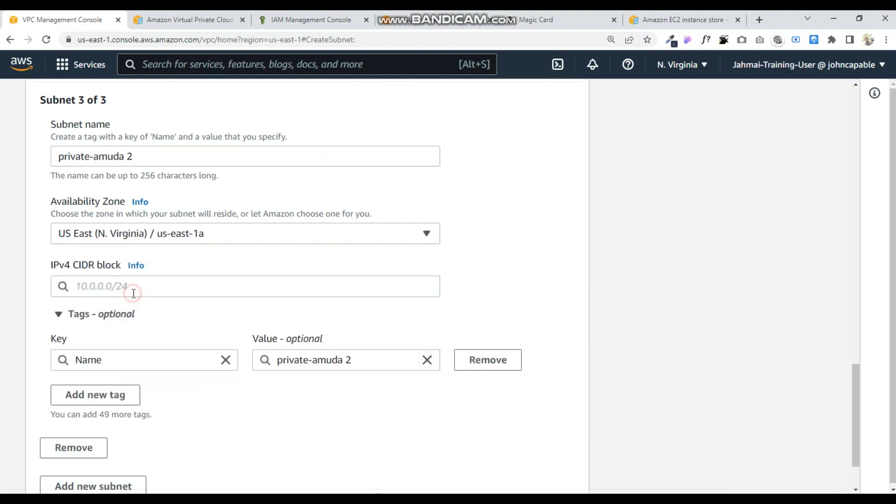
{"action": "left_click", "coordinate": [129, 288]}
{"action": "type", "text": "10.0.11.0"}
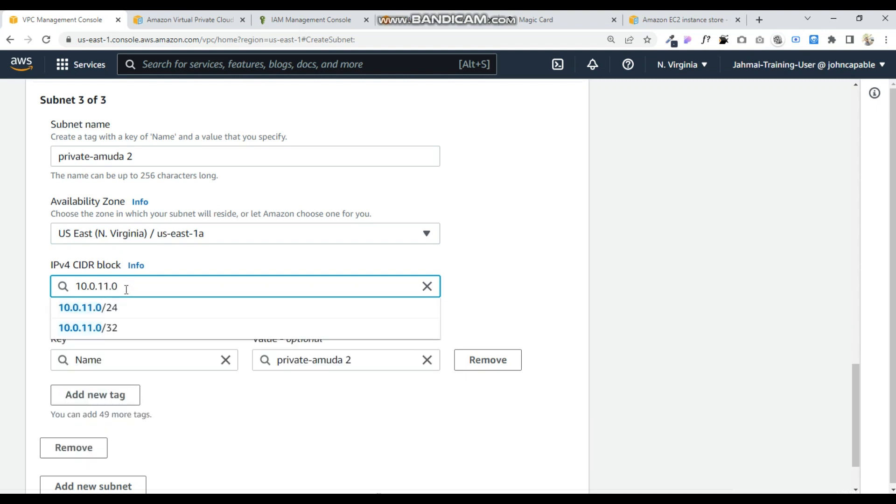
{"action": "type", "text": "/24"}
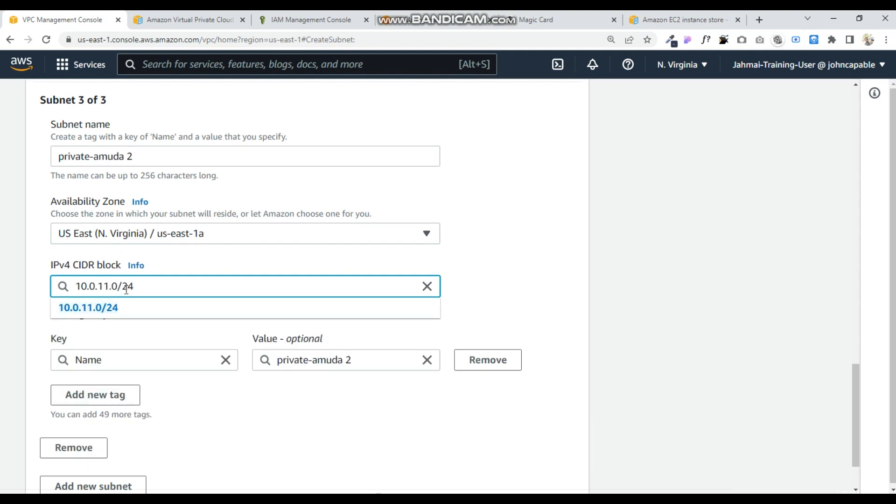
{"action": "scroll", "coordinate": [197, 359], "scroll_direction": "down", "scroll_amount": 2}
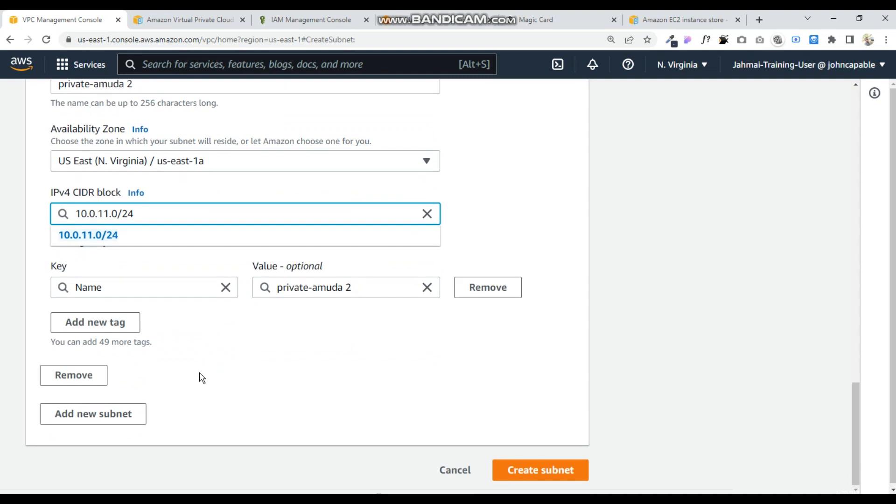
{"action": "left_click", "coordinate": [577, 471]}
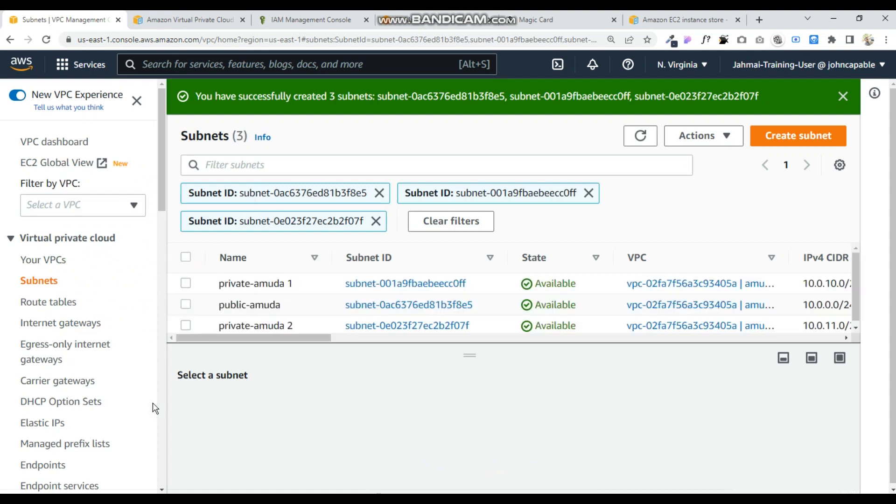
Look through the new subnets' columns and open the network ACL associated with the public-amuda subnet.
{"action": "left_click_drag", "start_coordinate": [199, 339], "coordinate": [174, 371]}
{"action": "left_click", "coordinate": [263, 325]}
{"action": "left_click_drag", "start_coordinate": [254, 344], "coordinate": [576, 368]}
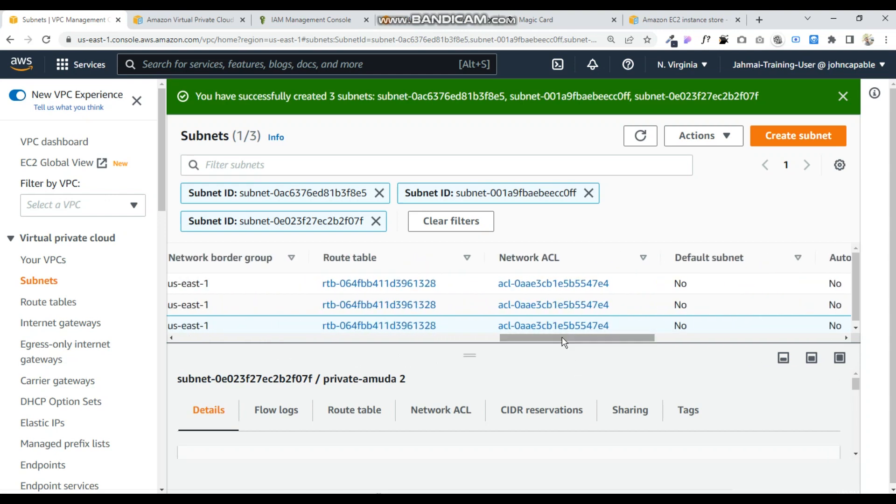
{"action": "left_click", "coordinate": [552, 306]}
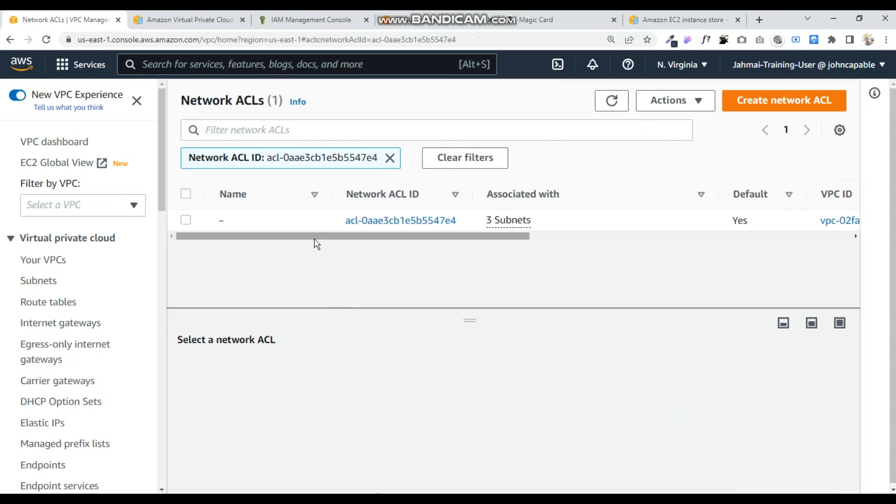
Examine the network ACL's VPC and rule counts, sorting the list by inbound rules count.
{"action": "left_click_drag", "start_coordinate": [318, 239], "coordinate": [623, 249]}
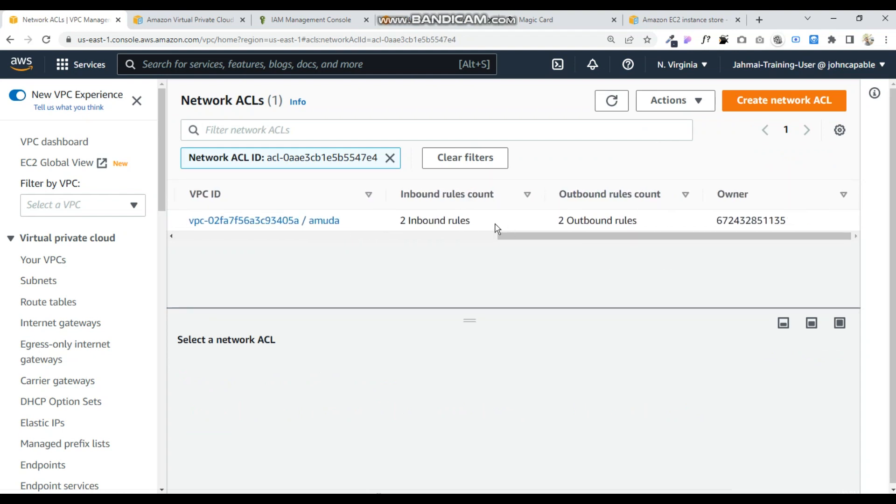
{"action": "left_click", "coordinate": [420, 195]}
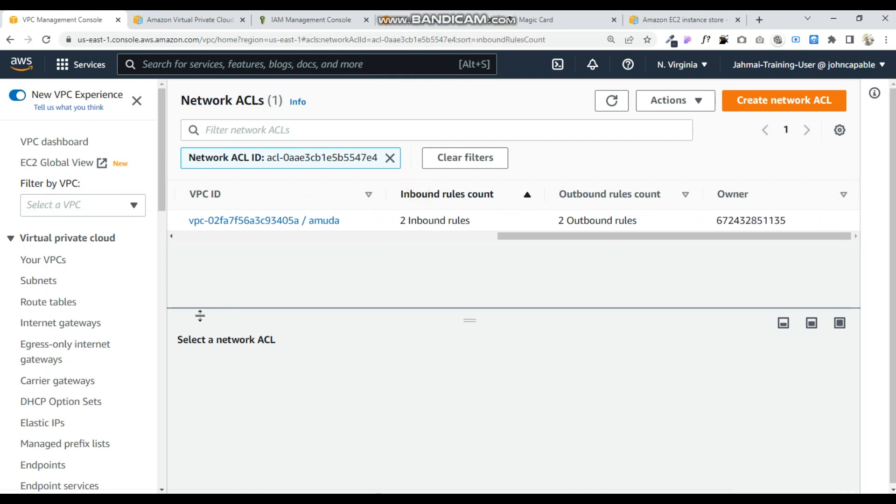
{"action": "left_click_drag", "start_coordinate": [520, 238], "coordinate": [61, 243]}
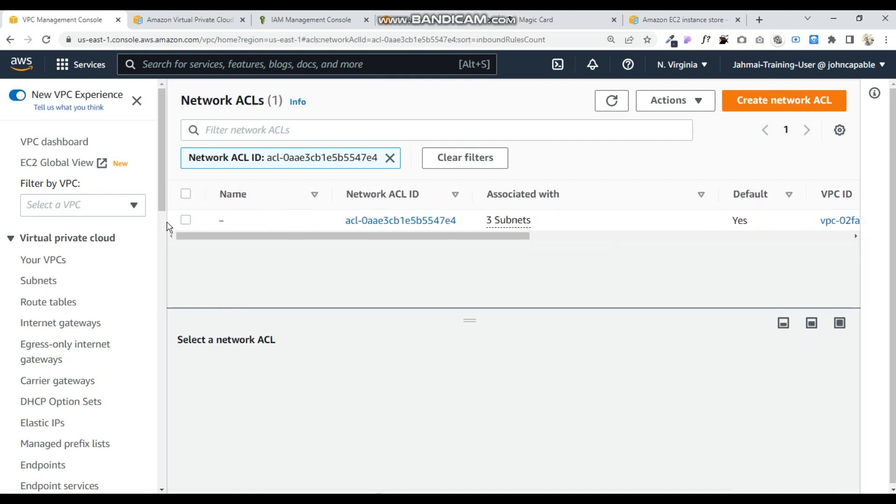
Examine the network ACL's details and inbound rules, and open the inbound rules editor and leave it without saving.
{"action": "left_click", "coordinate": [187, 220]}
{"action": "scroll", "coordinate": [427, 362], "scroll_direction": "down", "scroll_amount": 3}
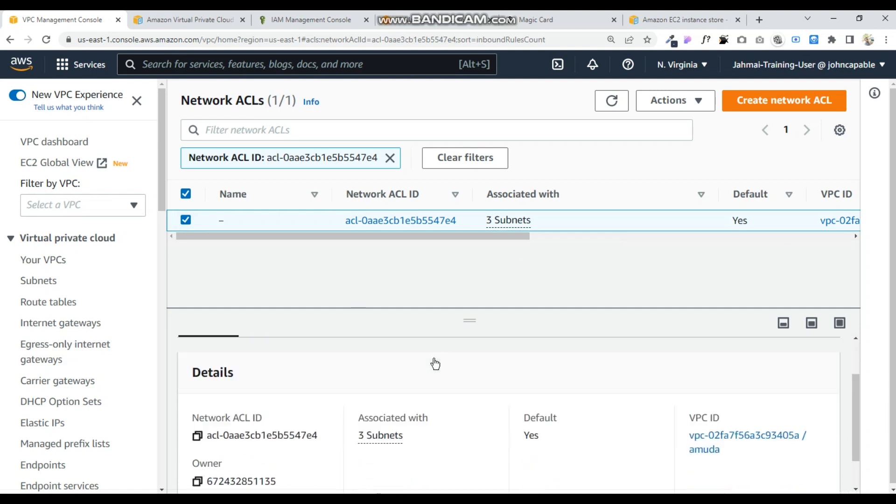
{"action": "scroll", "coordinate": [410, 373], "scroll_direction": "up", "scroll_amount": 3}
{"action": "left_click", "coordinate": [289, 381]}
{"action": "scroll", "coordinate": [304, 396], "scroll_direction": "down", "scroll_amount": 3}
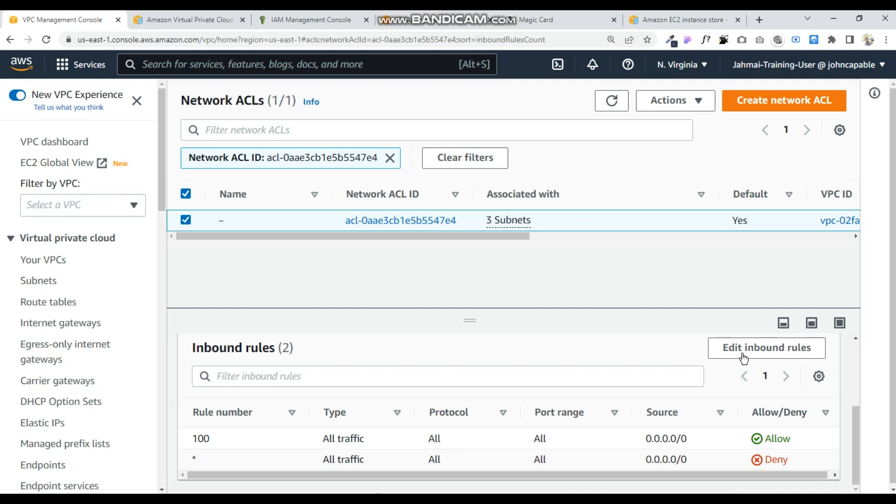
{"action": "left_click", "coordinate": [746, 350]}
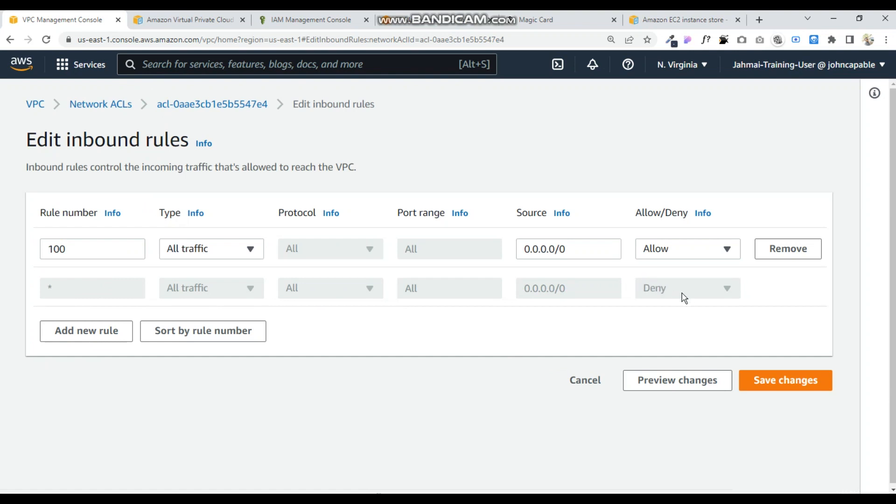
{"action": "left_click", "coordinate": [589, 383]}
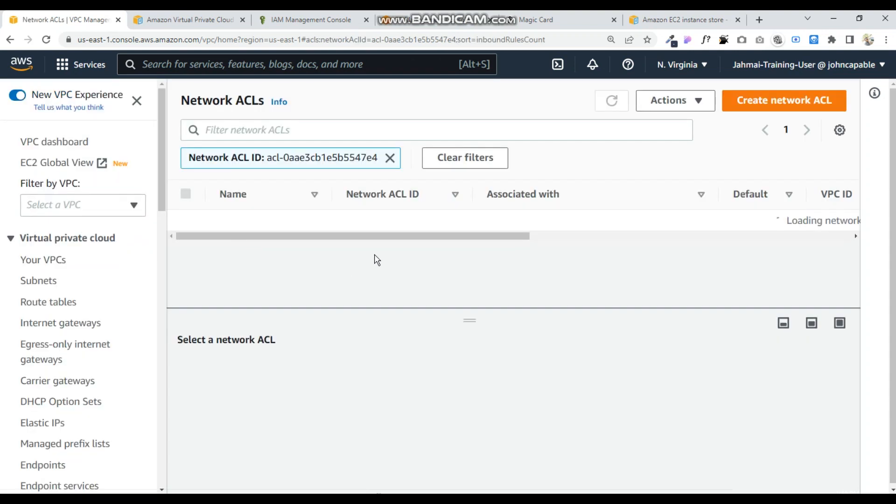
Examine the outbound rules of the network ACL associated with the amuda subnets.
{"action": "left_click", "coordinate": [385, 375]}
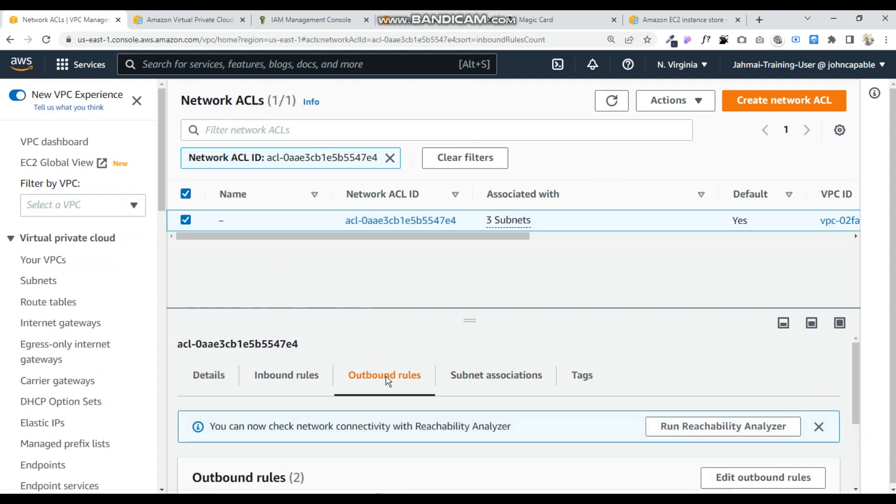
{"action": "scroll", "coordinate": [387, 379], "scroll_direction": "down", "scroll_amount": 3}
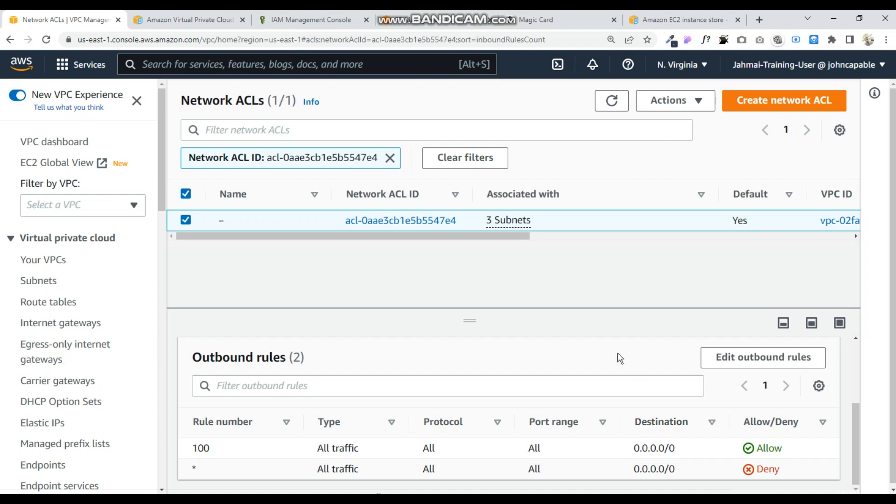
{"action": "mouse_move", "coordinate": [723, 488]}
{"action": "scroll", "coordinate": [618, 375], "scroll_direction": "up", "scroll_amount": 3}
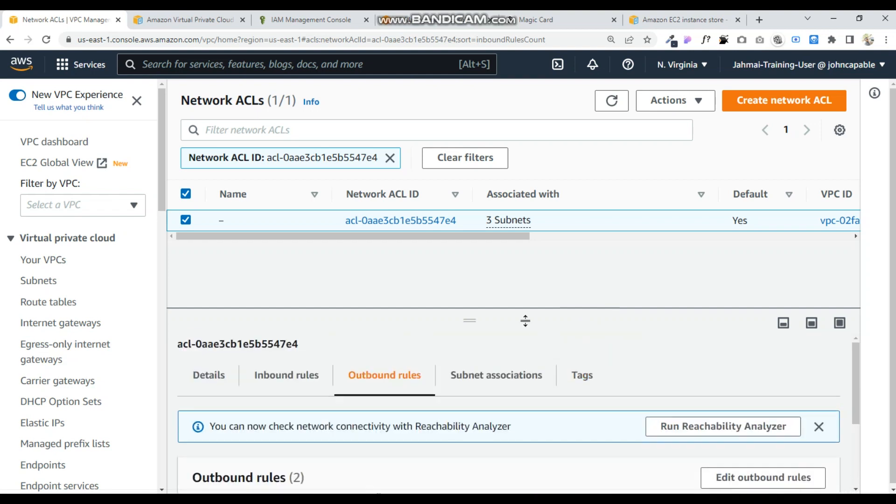
{"action": "left_click_drag", "start_coordinate": [366, 236], "coordinate": [310, 252]}
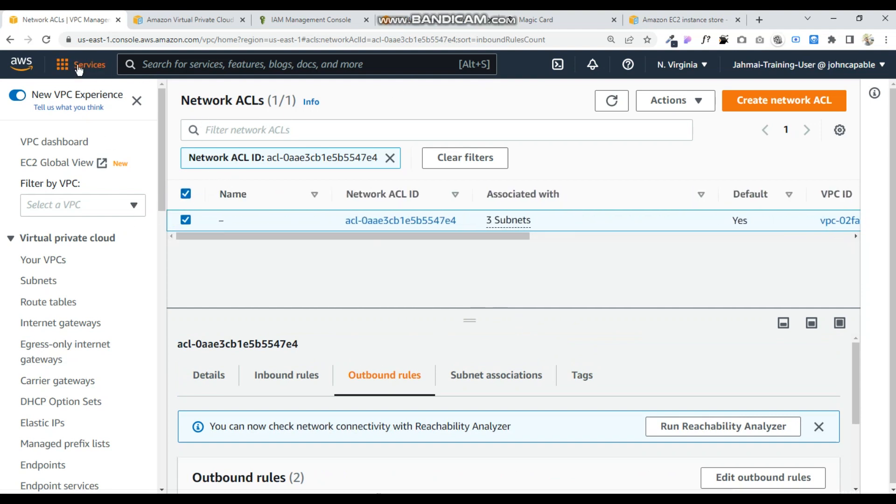
Return to the subnets through the VPC dashboard and examine their route table and network ACL associations, checking the available regions.
{"action": "left_click", "coordinate": [10, 40]}
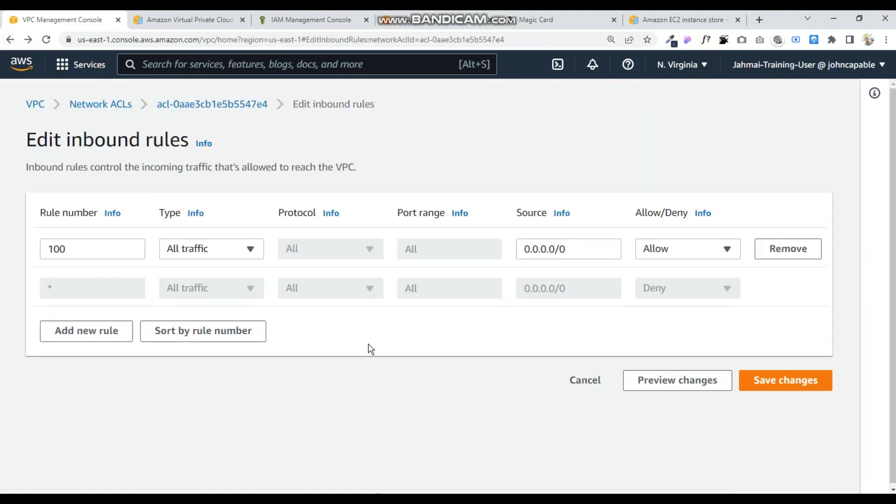
{"action": "left_click", "coordinate": [42, 103]}
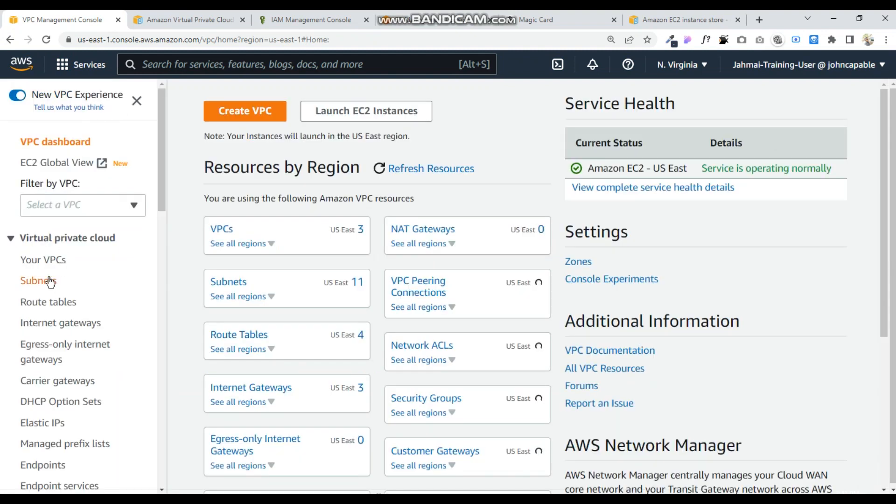
{"action": "left_click", "coordinate": [50, 281]}
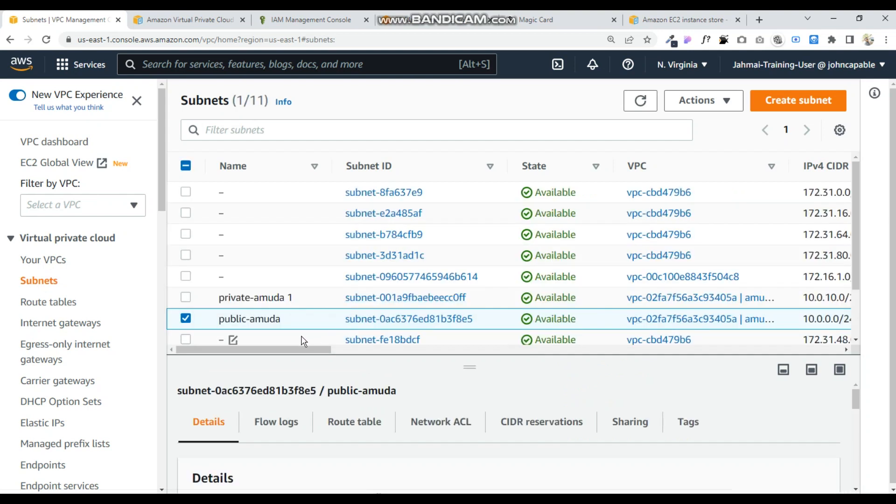
{"action": "left_click_drag", "start_coordinate": [284, 351], "coordinate": [500, 400]}
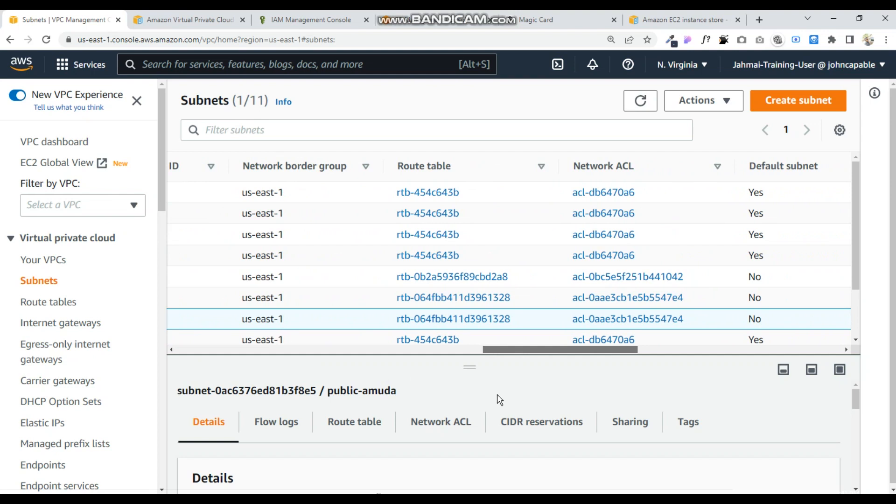
{"action": "left_click", "coordinate": [705, 67]}
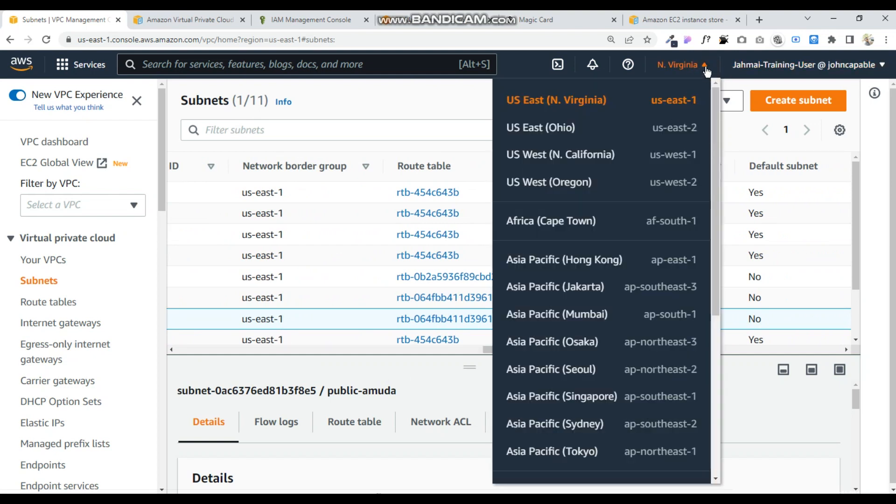
{"action": "left_click", "coordinate": [706, 70]}
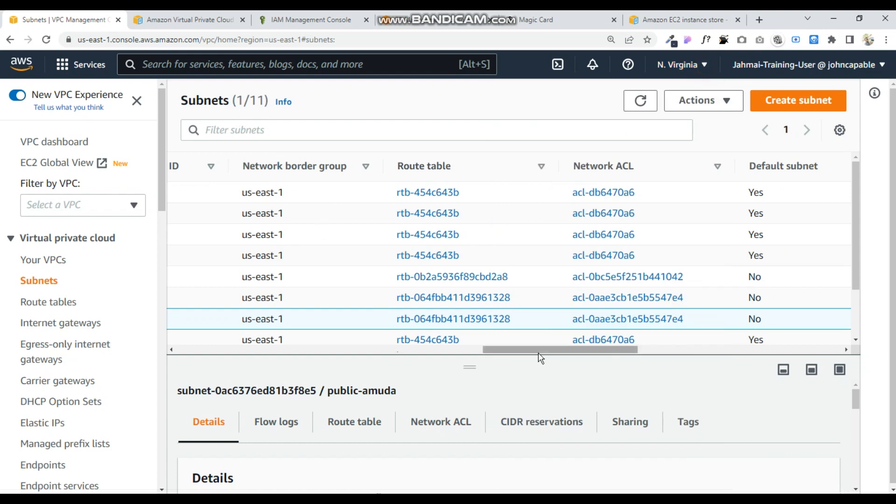
{"action": "left_click_drag", "start_coordinate": [541, 351], "coordinate": [150, 300]}
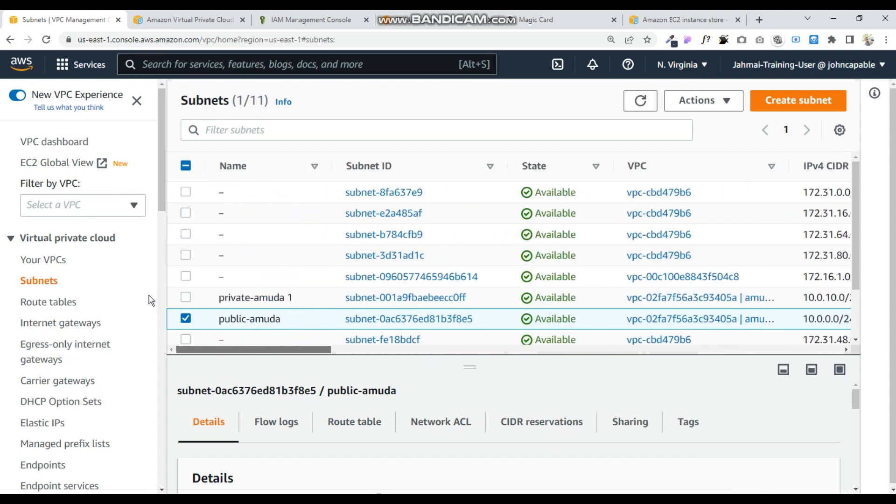
Compare the public-amuda, private-amuda 1 and private-amuda 2 subnets with the architecture diagram multi.png, and return to the VPC console.
{"action": "scroll", "coordinate": [392, 293], "scroll_direction": "down", "scroll_amount": 3}
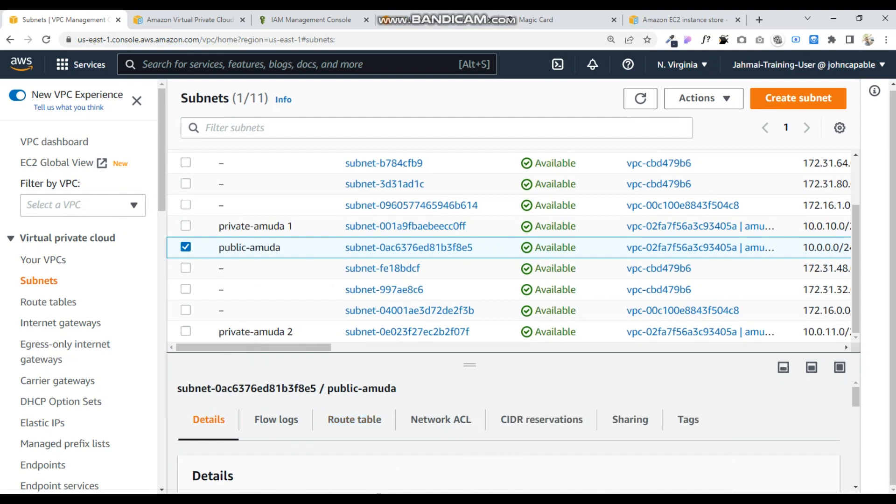
{"action": "left_click", "coordinate": [639, 458]}
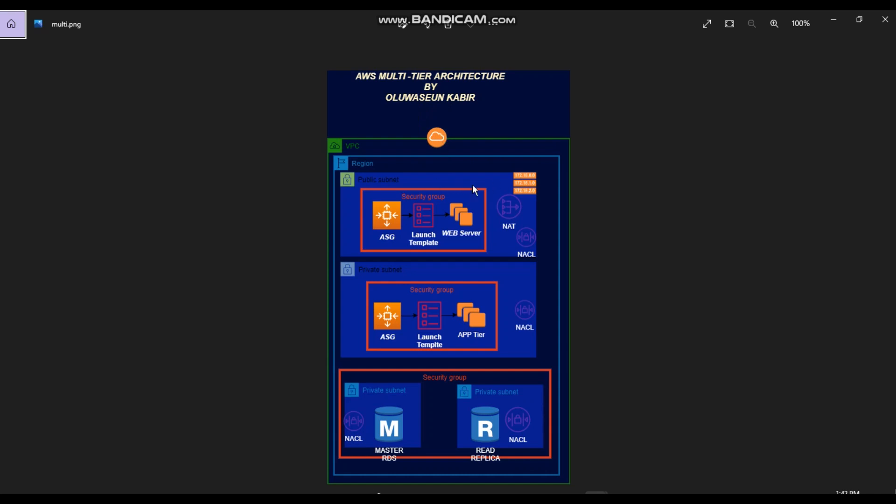
{"action": "left_click", "coordinate": [831, 19]}
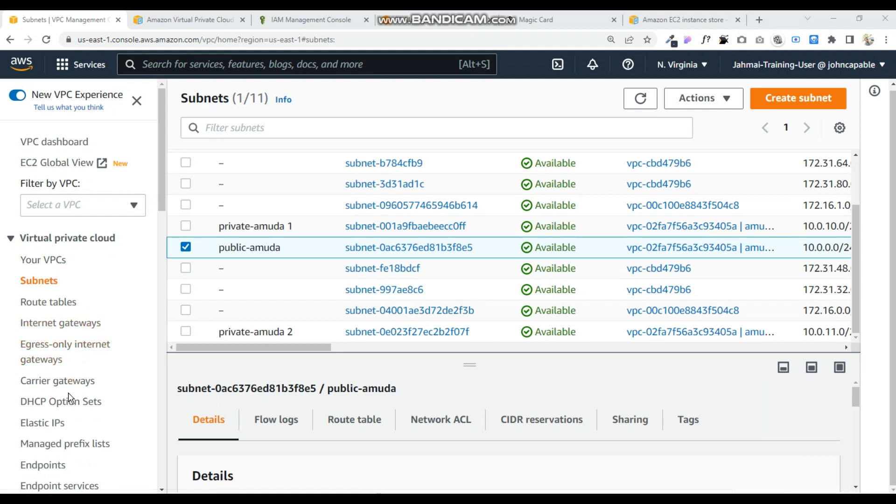
Collapse the Traffic Mirroring, Transit gateways, Virtual private network, Amazon Network Firewall, DNS firewall and Network Analysis navigation groups.
{"action": "left_click", "coordinate": [164, 203]}
{"action": "left_click_drag", "start_coordinate": [165, 203], "coordinate": [159, 480]}
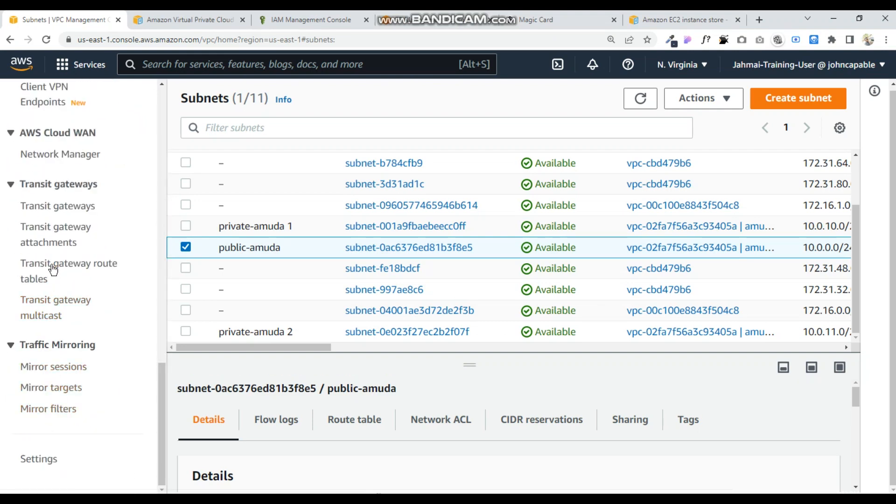
{"action": "scroll", "coordinate": [42, 330], "scroll_direction": "up", "scroll_amount": 15}
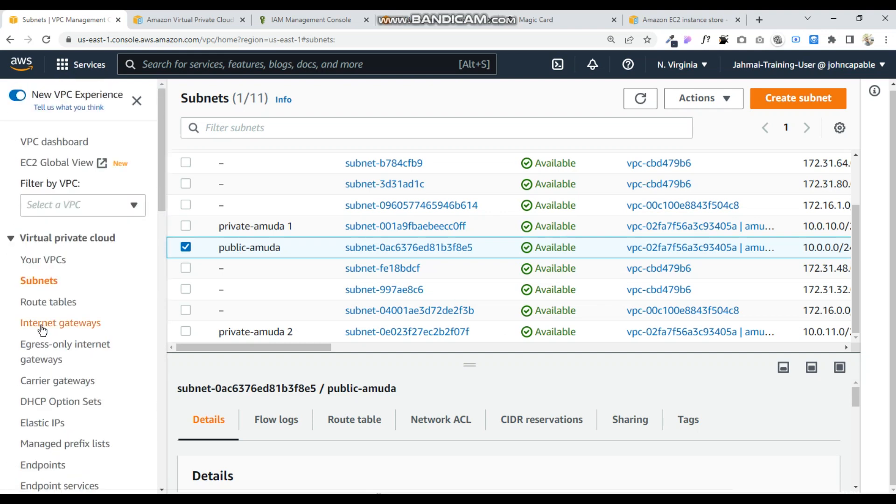
{"action": "scroll", "coordinate": [42, 331], "scroll_direction": "down", "scroll_amount": 13}
{"action": "scroll", "coordinate": [42, 331], "scroll_direction": "down", "scroll_amount": 1}
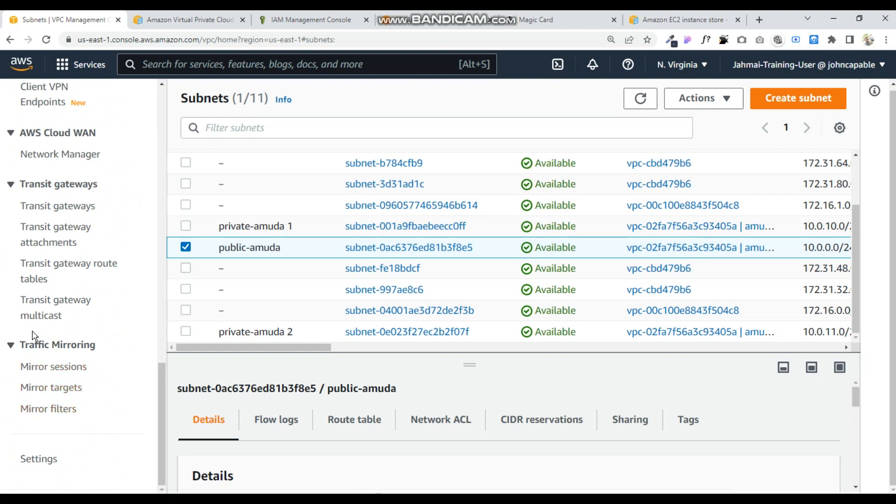
{"action": "left_click", "coordinate": [10, 347]}
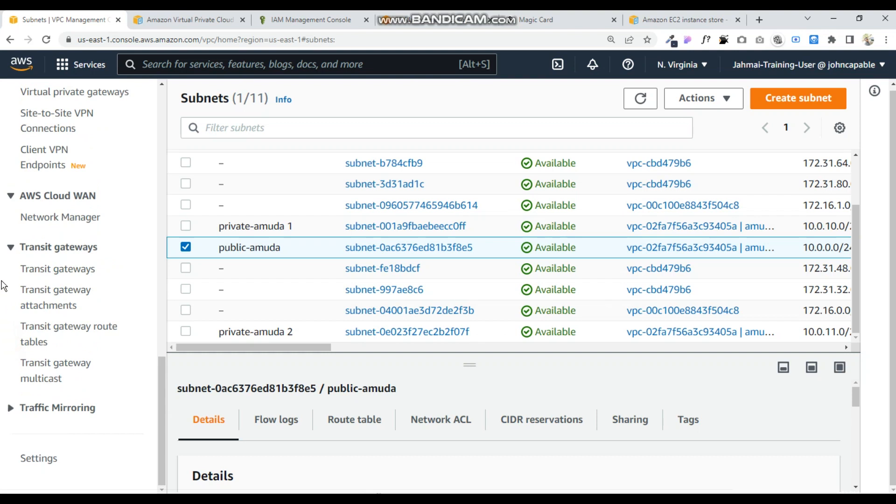
{"action": "left_click", "coordinate": [11, 248]}
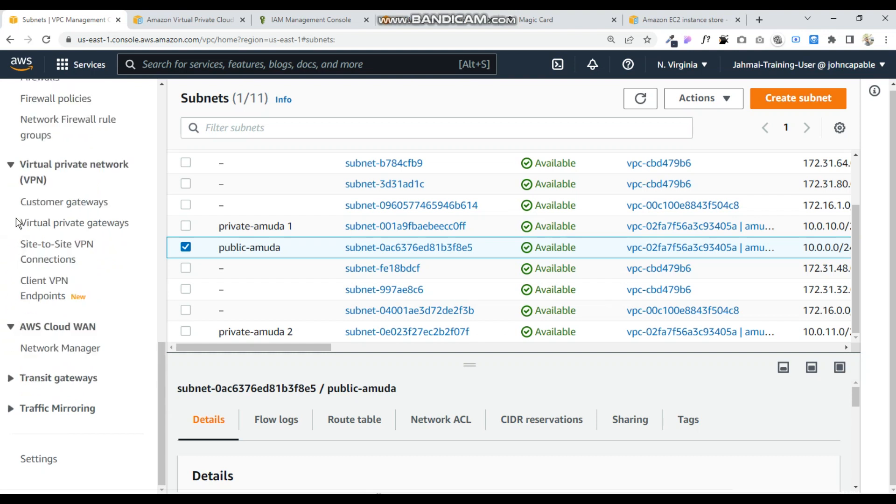
{"action": "left_click", "coordinate": [10, 165]}
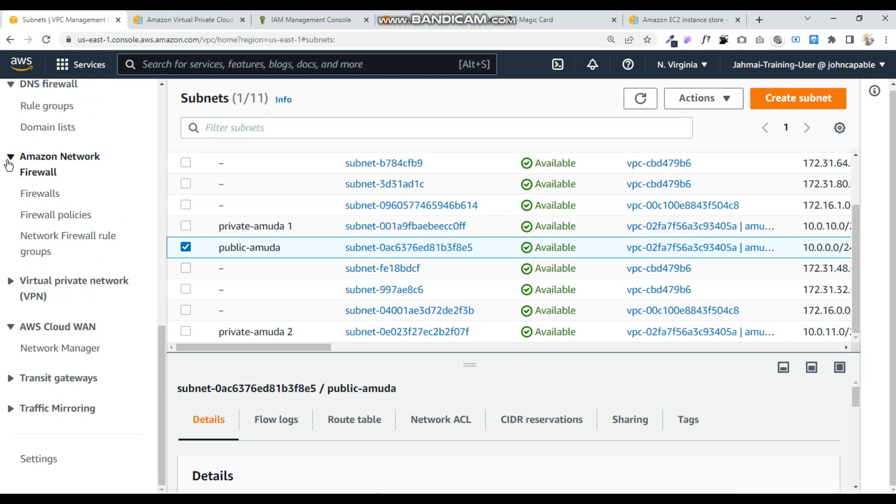
{"action": "left_click", "coordinate": [10, 157]}
{"action": "left_click", "coordinate": [14, 167]}
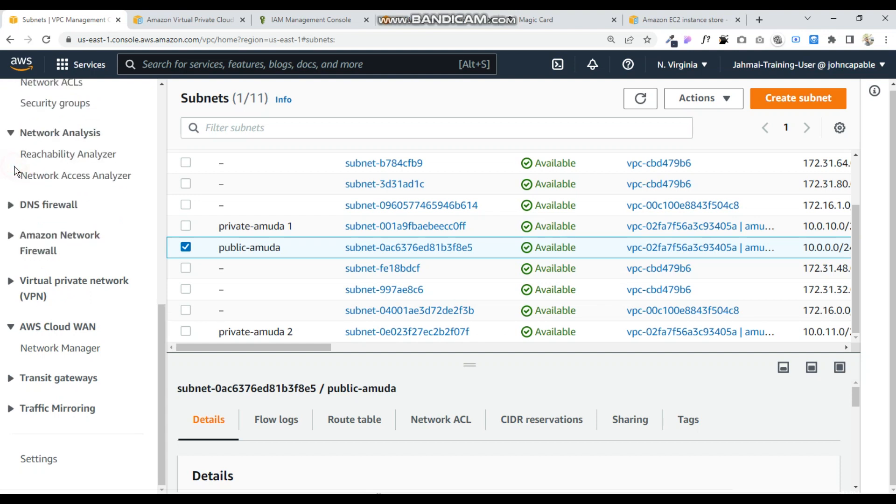
{"action": "left_click", "coordinate": [12, 134]}
{"action": "scroll", "coordinate": [14, 149], "scroll_direction": "up", "scroll_amount": 7}
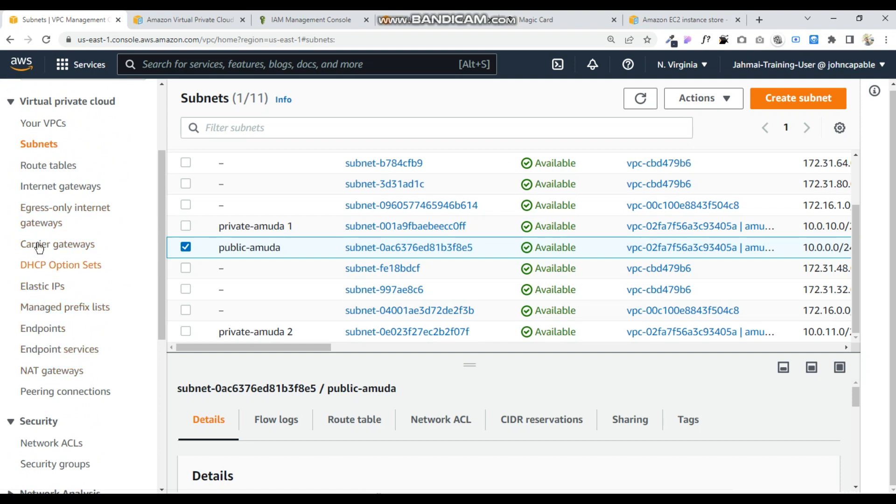
Open the route tables list and examine the subnet associations, main flag and VPC of each route table, including the amuda VPC's.
{"action": "left_click", "coordinate": [49, 167]}
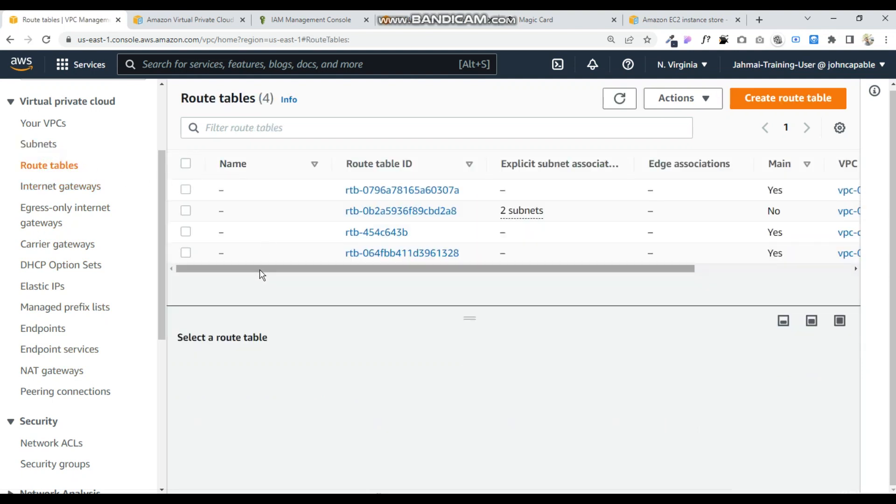
{"action": "left_click_drag", "start_coordinate": [262, 266], "coordinate": [442, 293]}
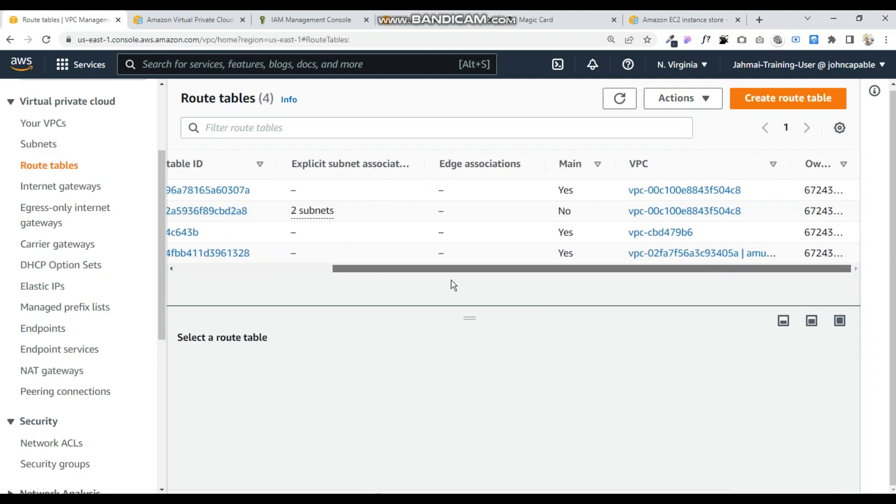
{"action": "left_click_drag", "start_coordinate": [440, 268], "coordinate": [164, 274]}
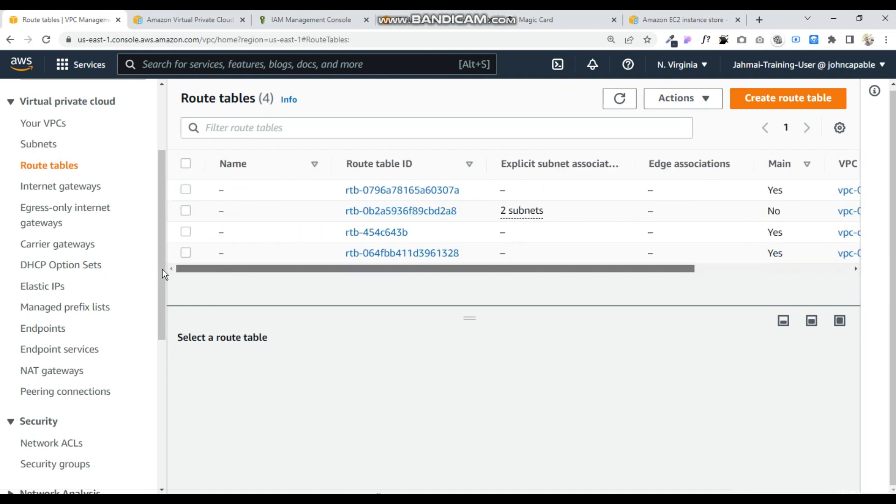
{"action": "left_click_drag", "start_coordinate": [372, 282], "coordinate": [533, 290]}
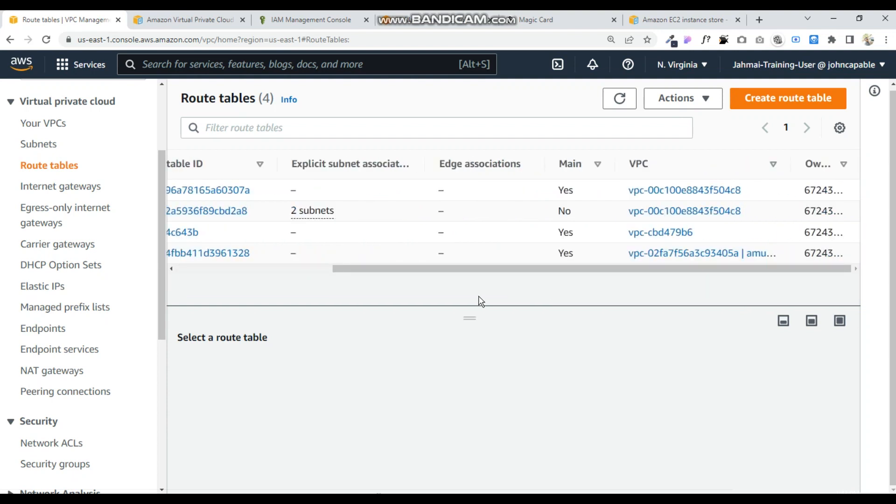
{"action": "left_click_drag", "start_coordinate": [473, 279], "coordinate": [283, 258]}
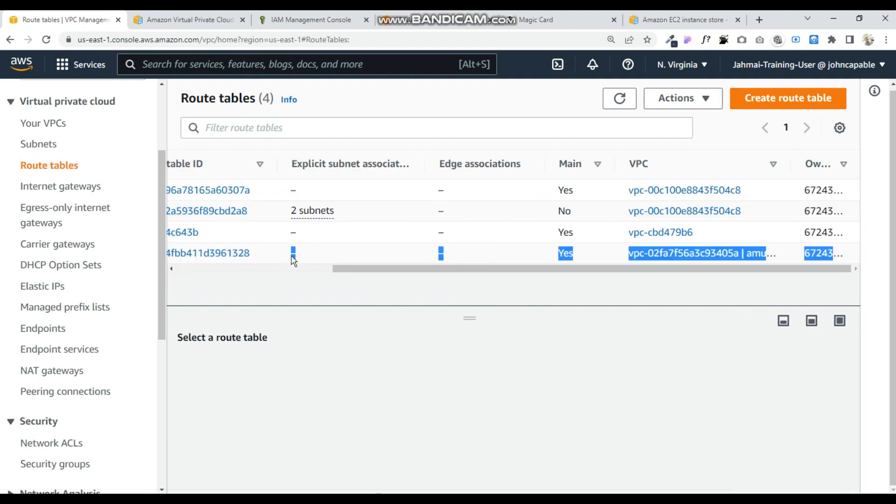
{"action": "left_click", "coordinate": [350, 294]}
{"action": "left_click_drag", "start_coordinate": [363, 267], "coordinate": [169, 258]}
Examine the details and routes of the route table with explicit subnet associations, and return to the route tables list.
{"action": "left_click", "coordinate": [366, 210]}
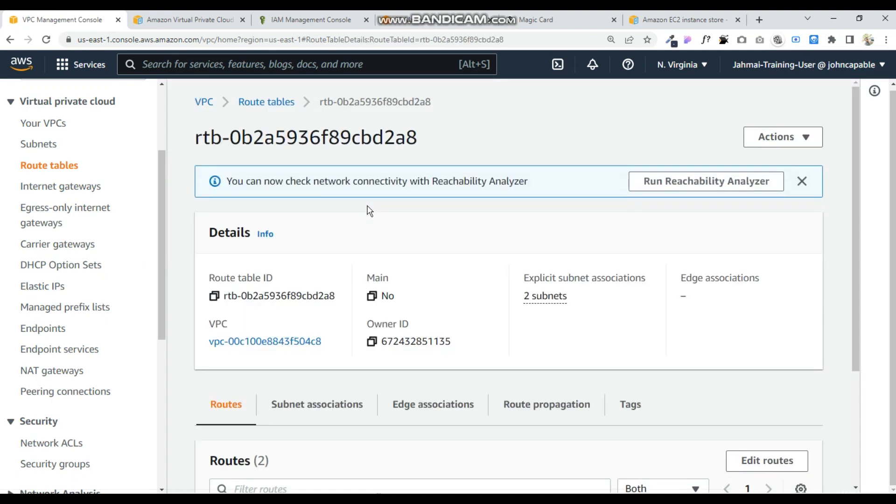
{"action": "scroll", "coordinate": [418, 252], "scroll_direction": "down", "scroll_amount": 3}
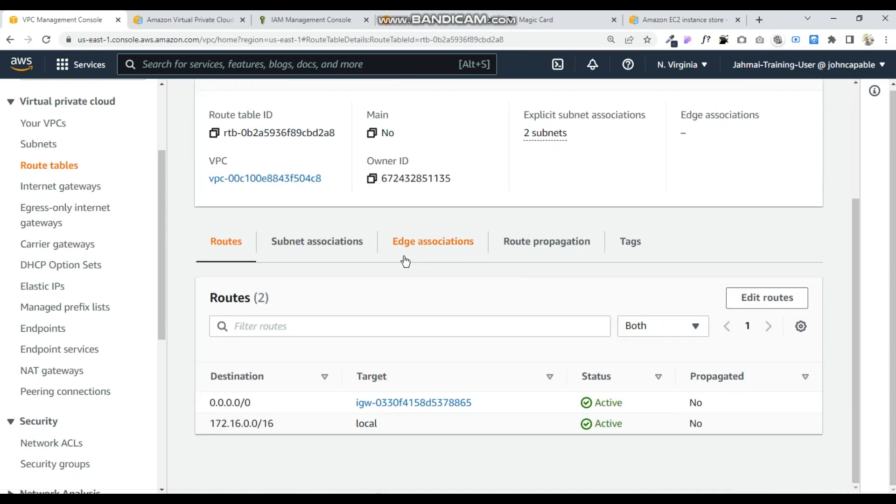
{"action": "scroll", "coordinate": [334, 363], "scroll_direction": "up", "scroll_amount": 3}
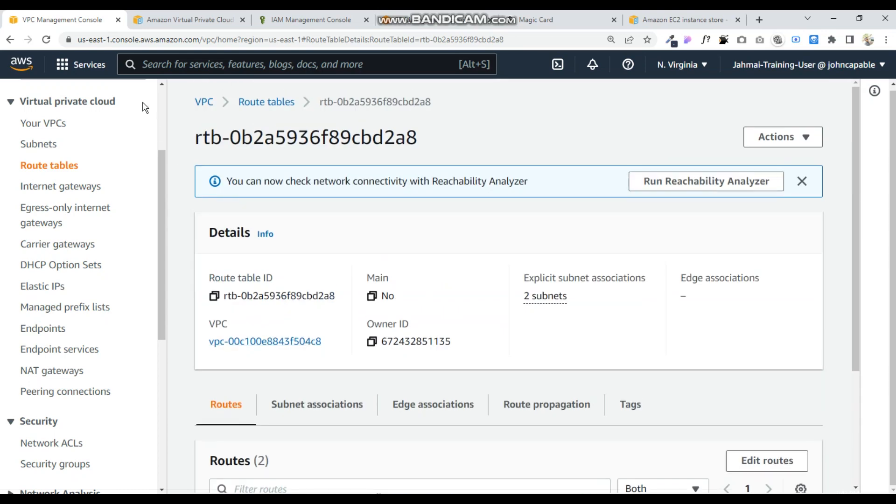
{"action": "left_click", "coordinate": [279, 104]}
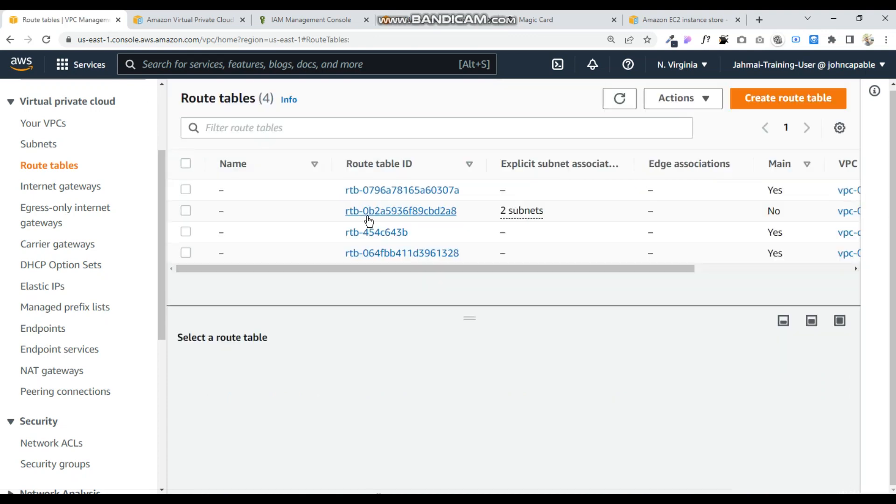
Examine the details and routes of route table rtb-0796a78165a60307a, and return to the route tables list.
{"action": "left_click", "coordinate": [358, 188]}
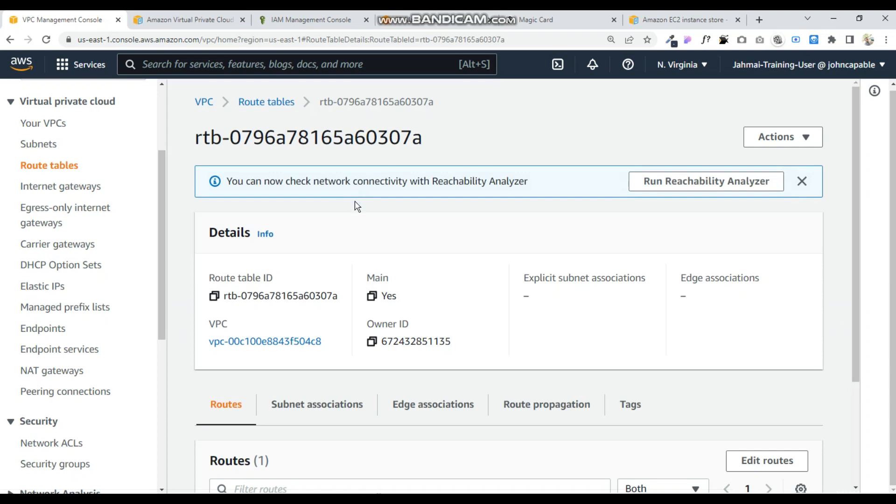
{"action": "scroll", "coordinate": [356, 204], "scroll_direction": "down", "scroll_amount": 3}
{"action": "scroll", "coordinate": [356, 204], "scroll_direction": "up", "scroll_amount": 3}
{"action": "left_click", "coordinate": [278, 102]}
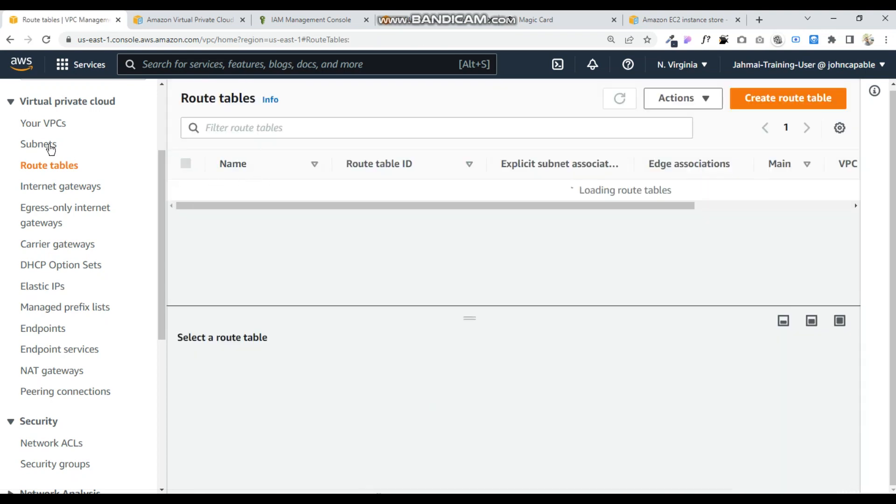
Open the subnets list and examine the route table and network ACL assigned to each subnet.
{"action": "left_click", "coordinate": [49, 145]}
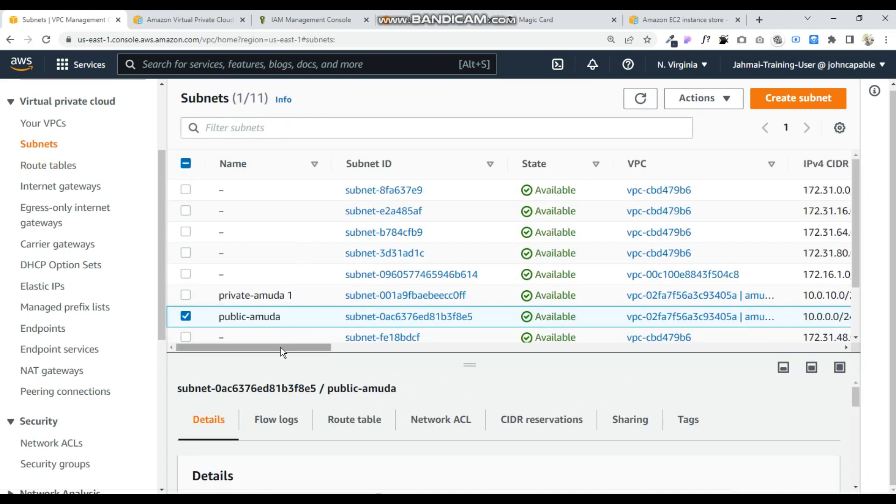
{"action": "left_click_drag", "start_coordinate": [279, 349], "coordinate": [571, 395]}
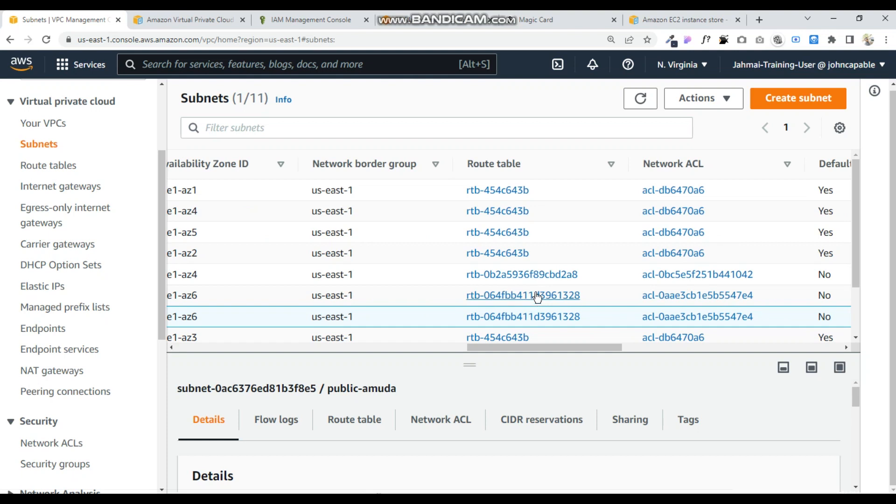
{"action": "left_click_drag", "start_coordinate": [856, 266], "coordinate": [860, 320]}
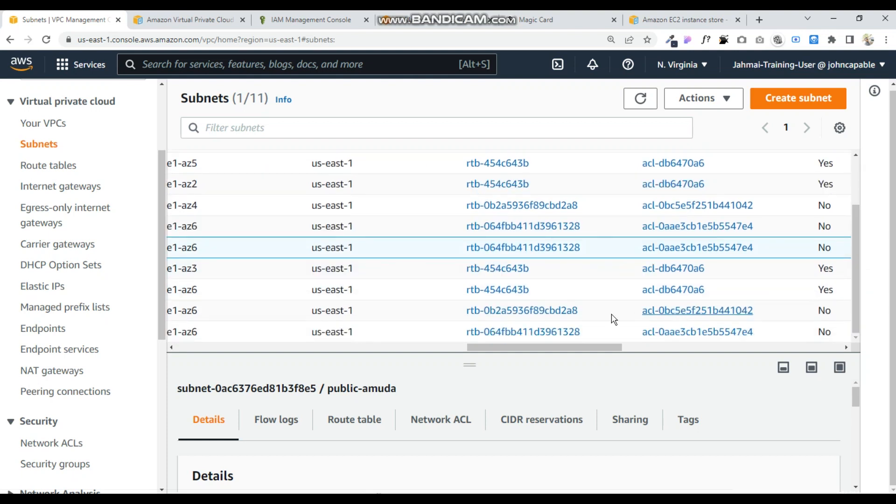
{"action": "mouse_move", "coordinate": [529, 349]}
{"action": "left_mouse_down"}
{"action": "mouse_move", "coordinate": [99, 287]}
{"action": "mouse_move", "coordinate": [559, 349]}
{"action": "mouse_move", "coordinate": [546, 346]}
{"action": "left_mouse_up"}
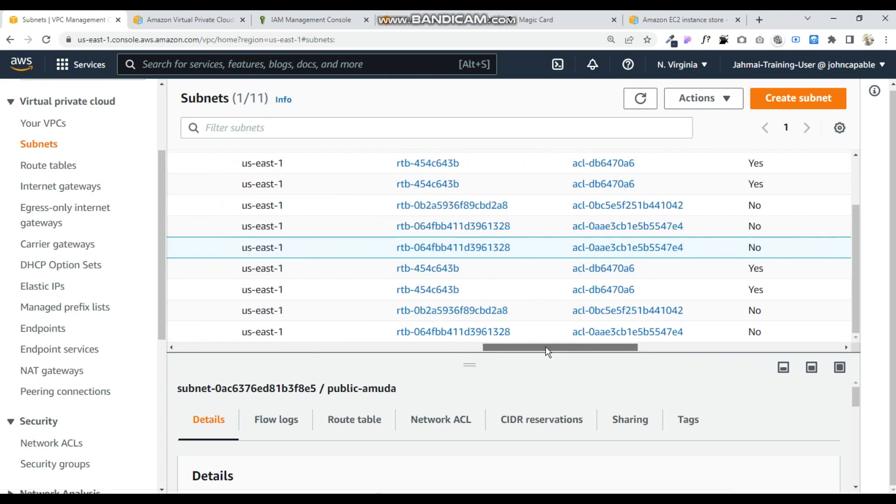
Open the route table used by the public-amuda subnet and examine its routes.
{"action": "left_click", "coordinate": [499, 250]}
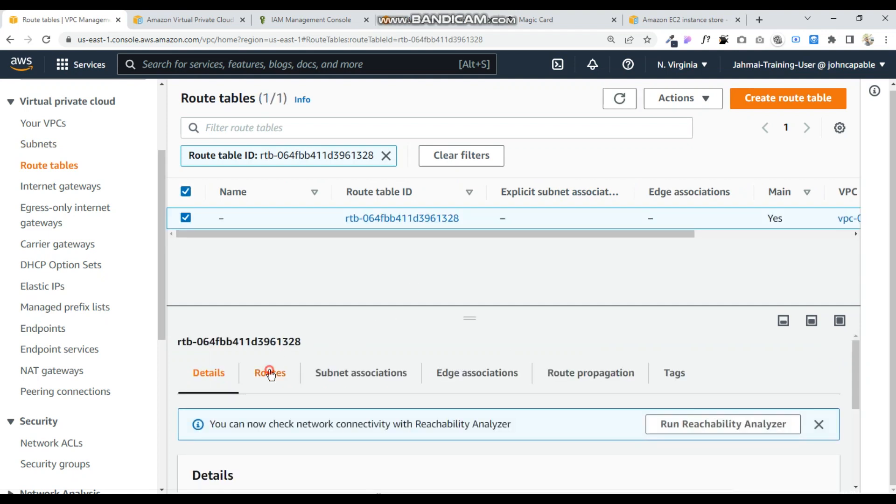
{"action": "left_click", "coordinate": [293, 374]}
{"action": "scroll", "coordinate": [306, 376], "scroll_direction": "down", "scroll_amount": 2}
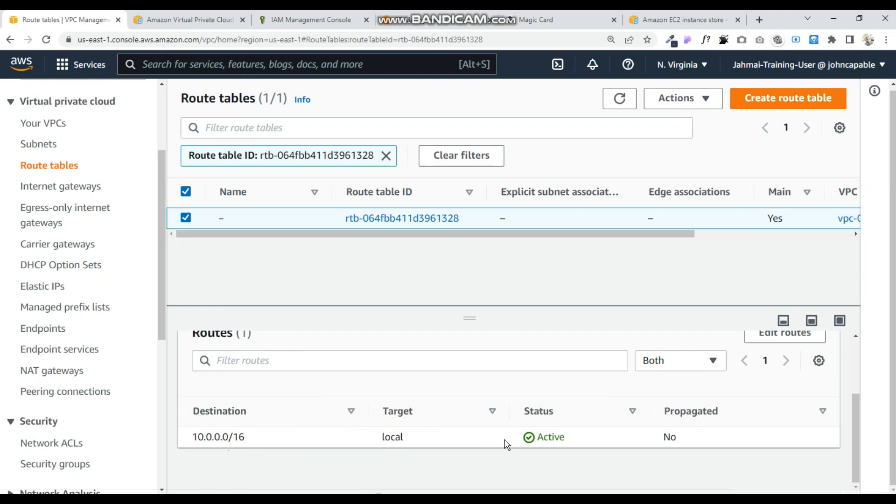
{"action": "scroll", "coordinate": [467, 467], "scroll_direction": "up", "scroll_amount": 2}
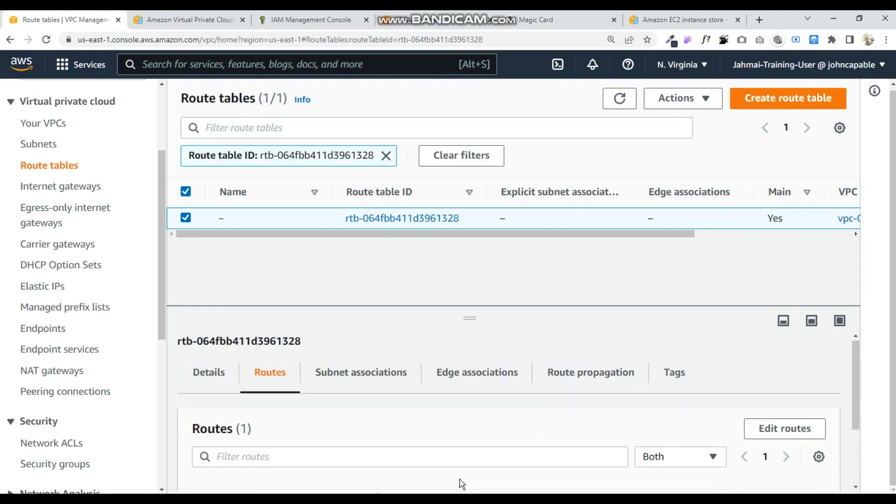
{"action": "scroll", "coordinate": [458, 474], "scroll_direction": "down", "scroll_amount": 2}
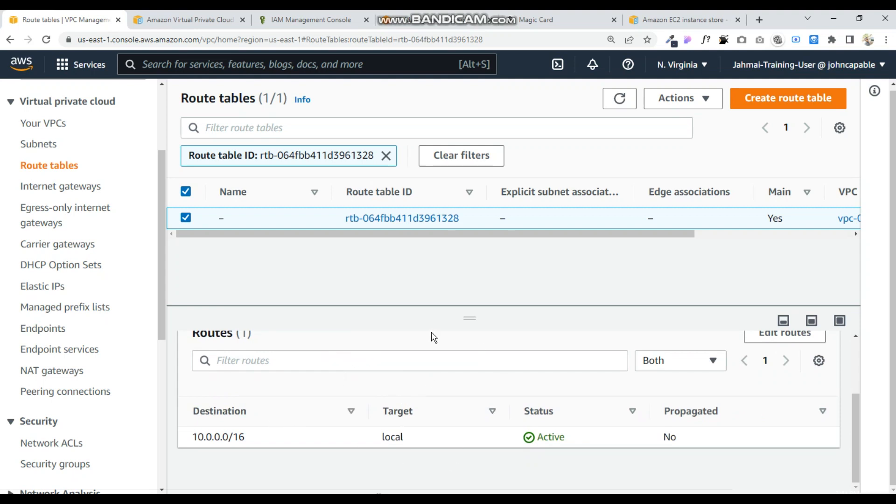
{"action": "scroll", "coordinate": [350, 277], "scroll_direction": "up", "scroll_amount": 1}
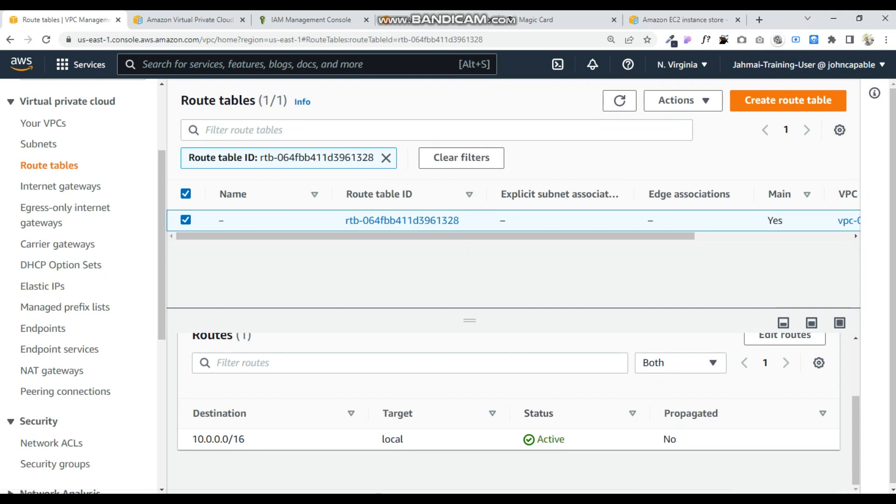
Open the security groups list and examine the VPC, description and inbound and outbound rule columns.
{"action": "scroll", "coordinate": [126, 205], "scroll_direction": "down", "scroll_amount": 7}
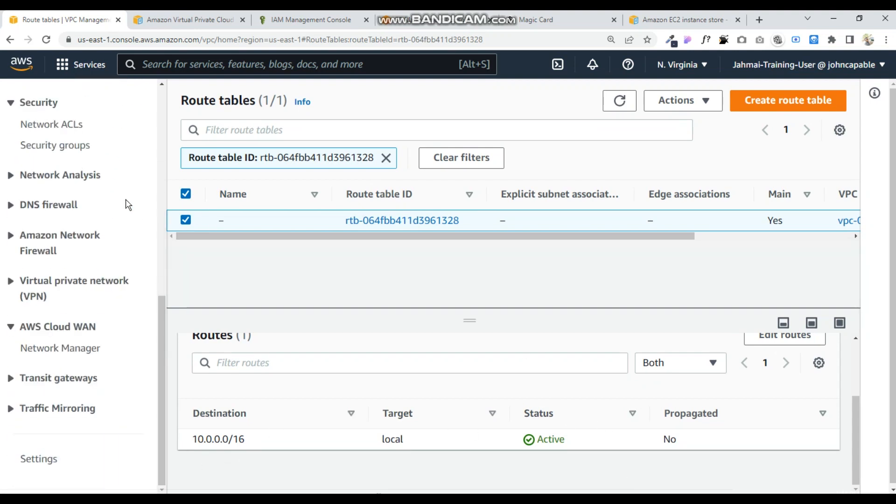
{"action": "scroll", "coordinate": [143, 180], "scroll_direction": "up", "scroll_amount": 7}
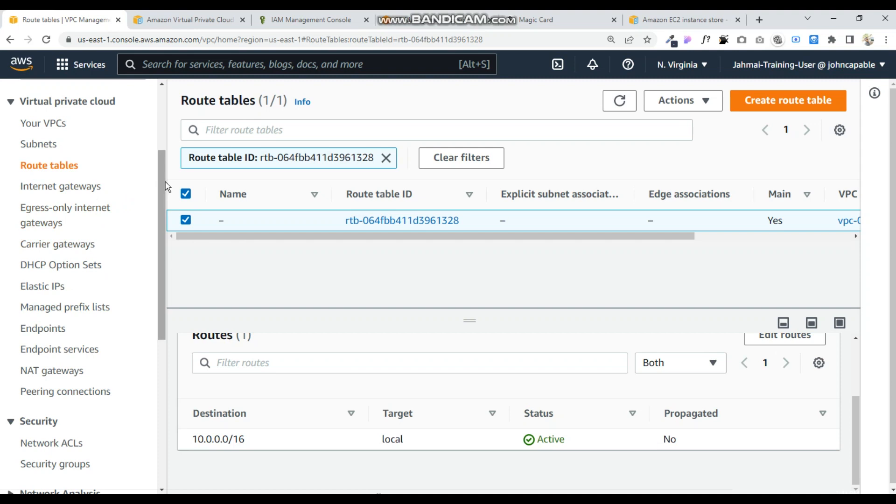
{"action": "scroll", "coordinate": [158, 240], "scroll_direction": "down", "scroll_amount": 3}
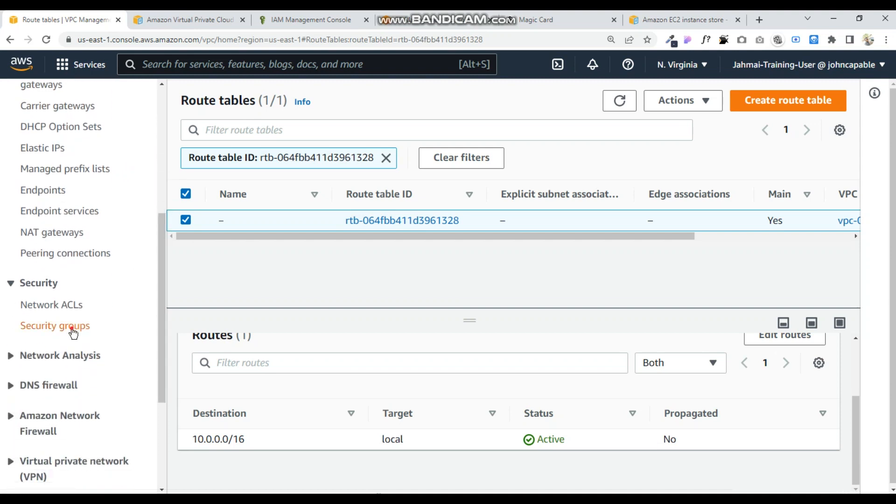
{"action": "left_click", "coordinate": [73, 328]}
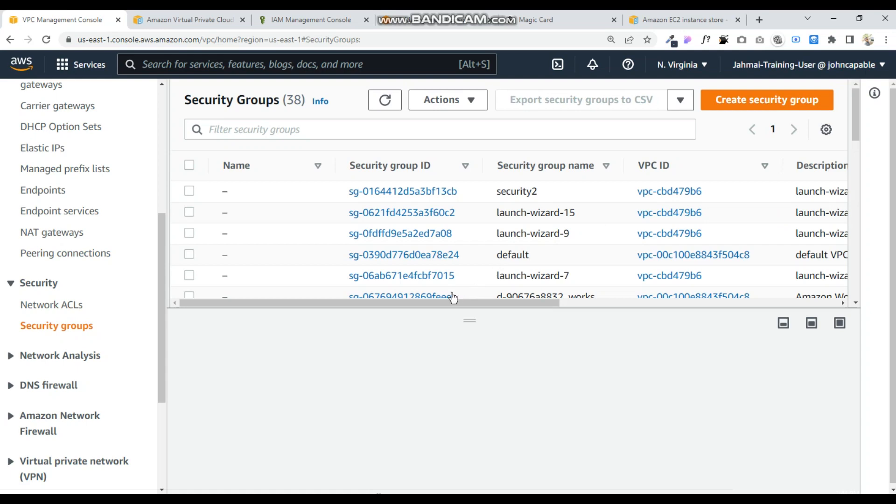
{"action": "left_click_drag", "start_coordinate": [445, 302], "coordinate": [774, 320]}
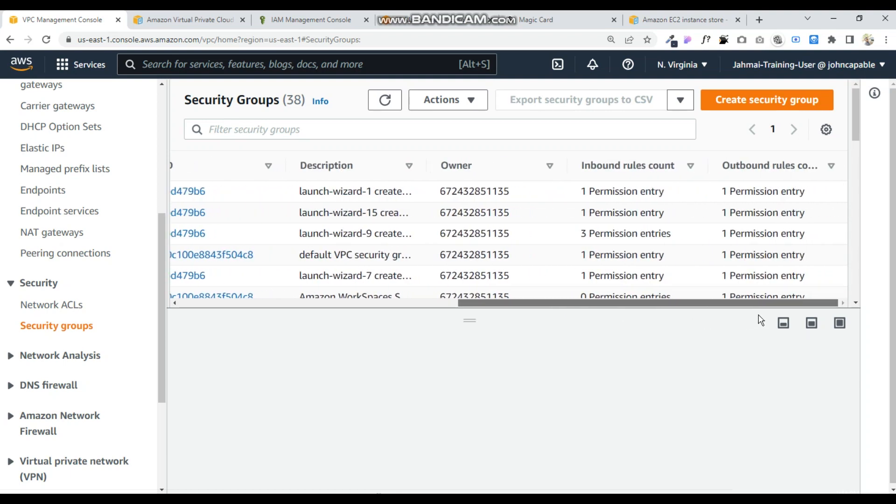
{"action": "left_click_drag", "start_coordinate": [538, 305], "coordinate": [242, 302]}
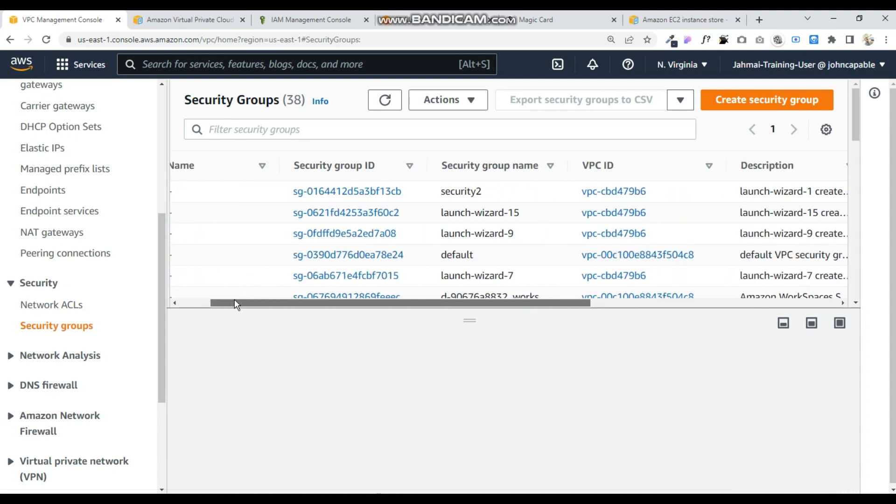
Search for the ec2 service, open it, and start launching a new instance from its instances list.
{"action": "left_click", "coordinate": [171, 59]}
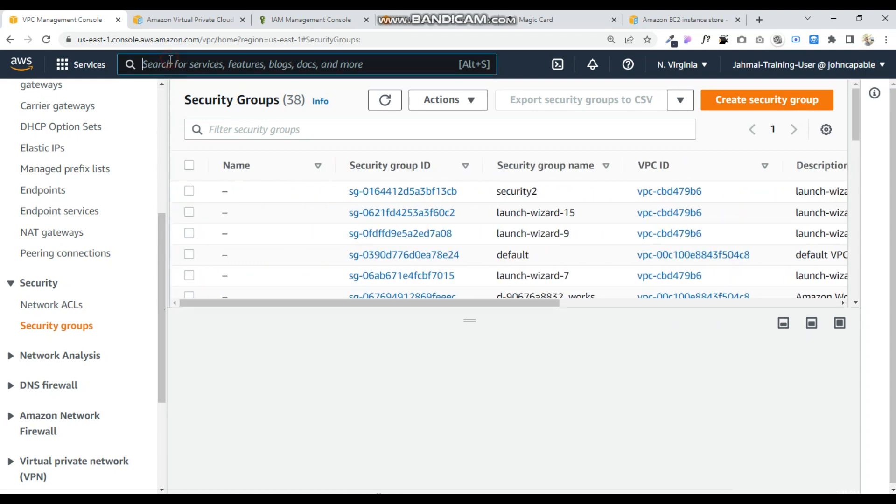
{"action": "type", "text": "ec2"}
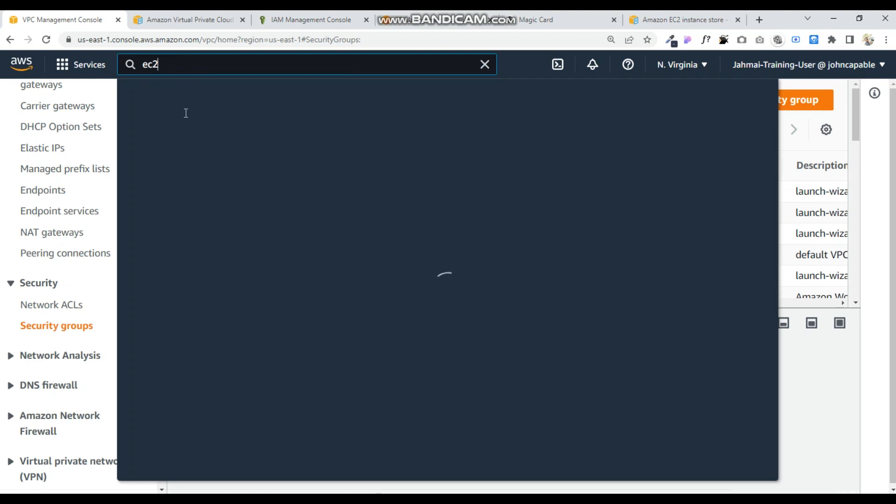
{"action": "left_click", "coordinate": [347, 175]}
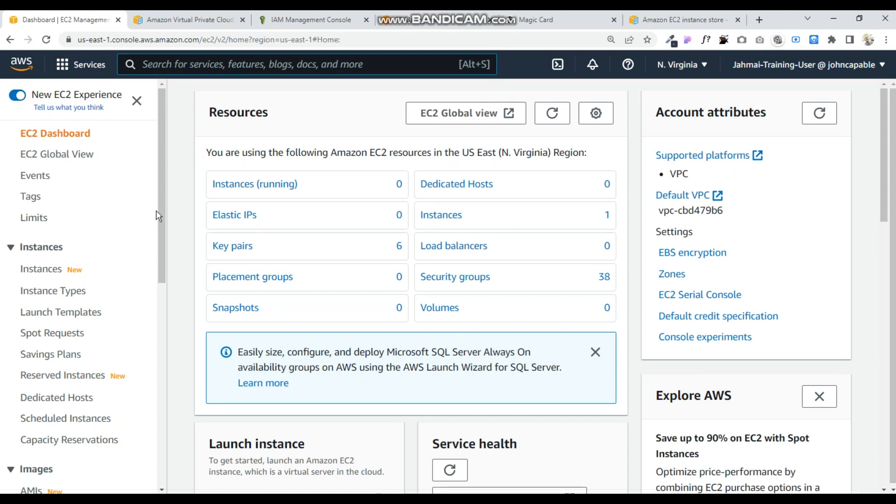
{"action": "left_click_drag", "start_coordinate": [161, 218], "coordinate": [164, 253]}
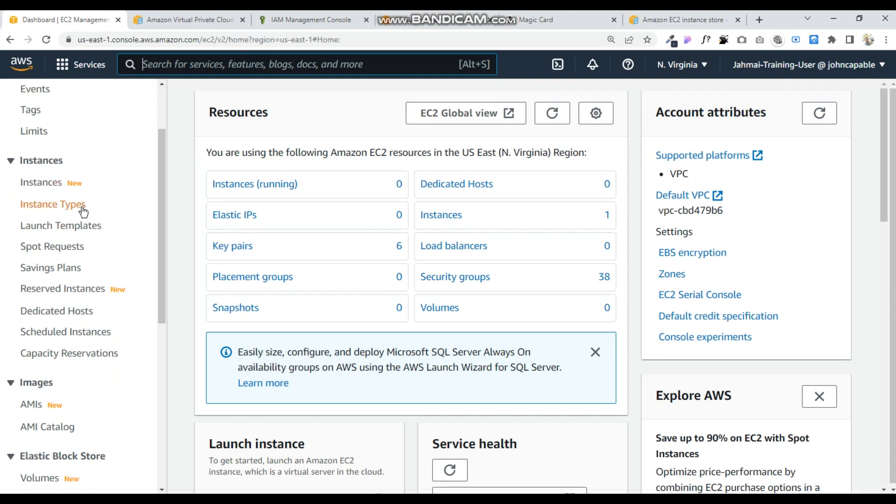
{"action": "left_click_drag", "start_coordinate": [162, 184], "coordinate": [139, 355]}
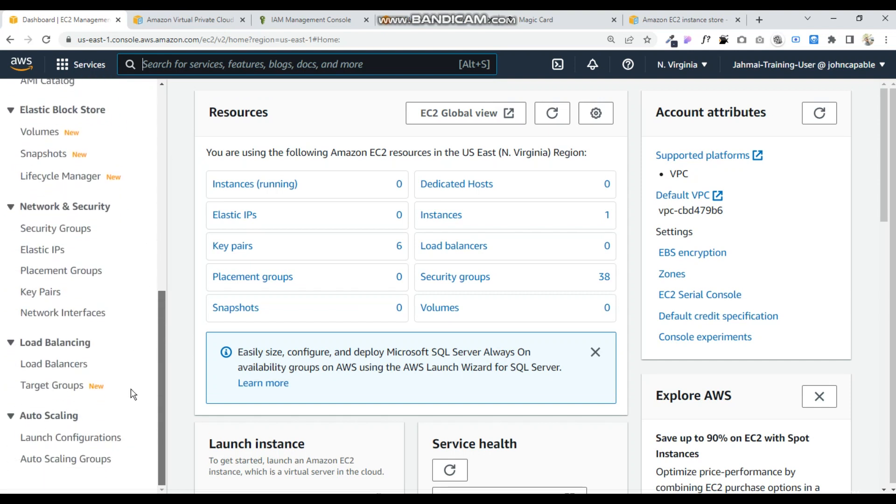
{"action": "left_click_drag", "start_coordinate": [133, 395], "coordinate": [121, 421]}
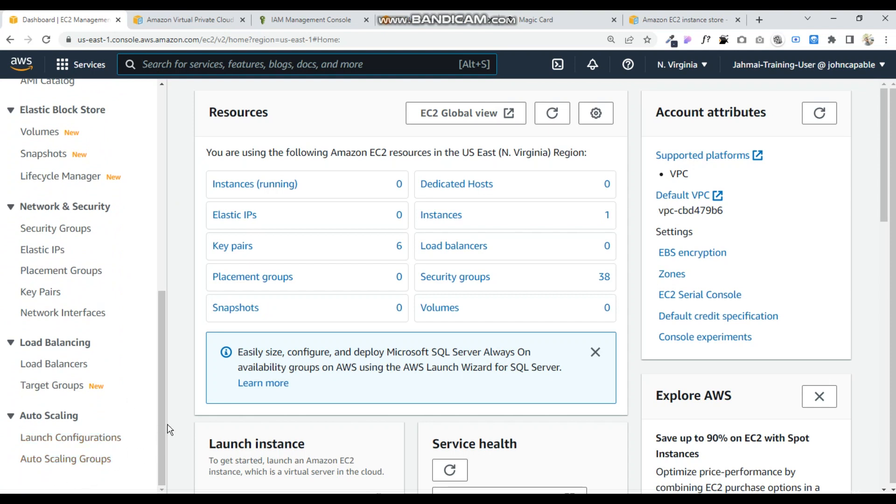
{"action": "left_click_drag", "start_coordinate": [163, 419], "coordinate": [168, 250]}
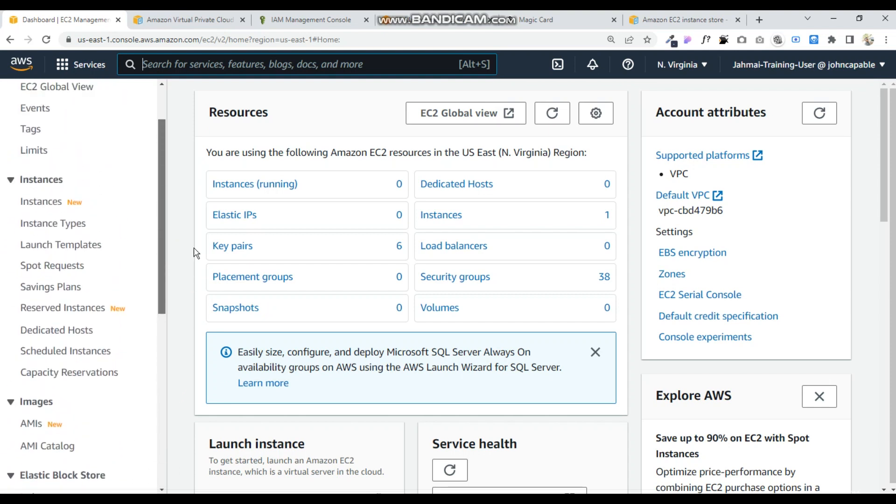
{"action": "left_click", "coordinate": [44, 204]}
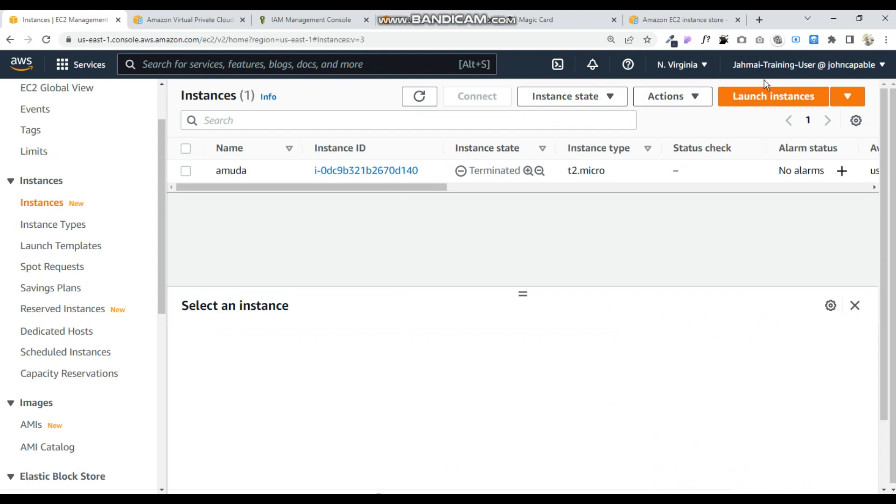
{"action": "left_click", "coordinate": [771, 95]}
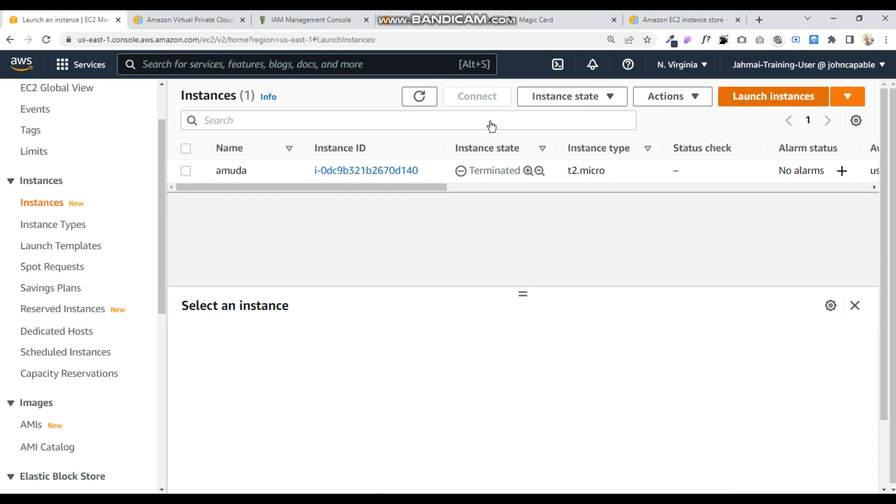
{"action": "left_click", "coordinate": [791, 94]}
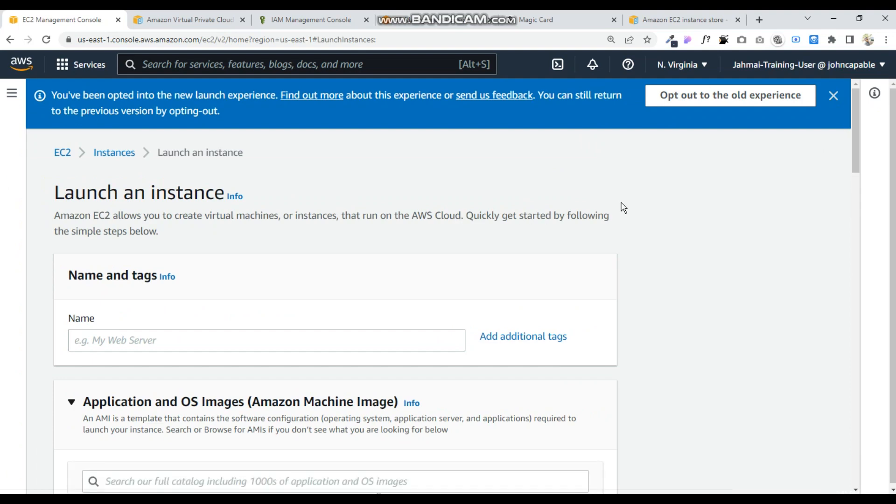
Review the new instance's machine image and instance type settings, and select amuda as its key pair.
{"action": "scroll", "coordinate": [622, 207], "scroll_direction": "down", "scroll_amount": 12}
{"action": "scroll", "coordinate": [620, 205], "scroll_direction": "up", "scroll_amount": 6}
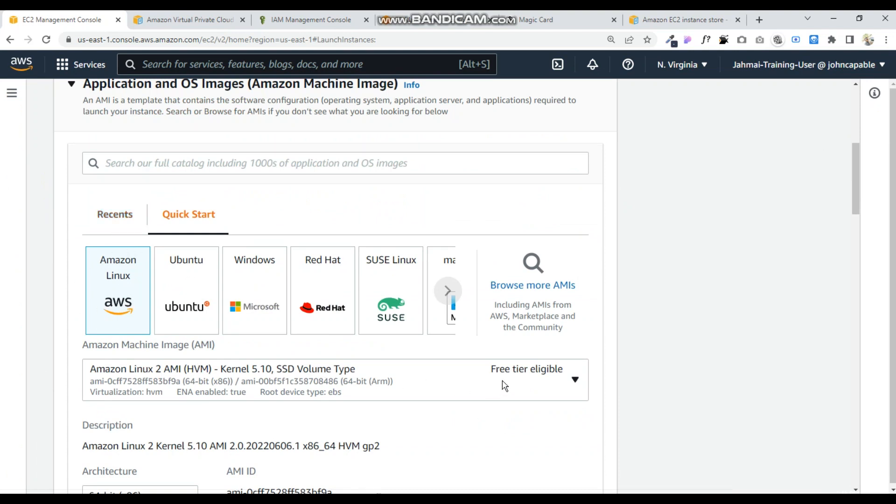
{"action": "scroll", "coordinate": [290, 409], "scroll_direction": "down", "scroll_amount": 2}
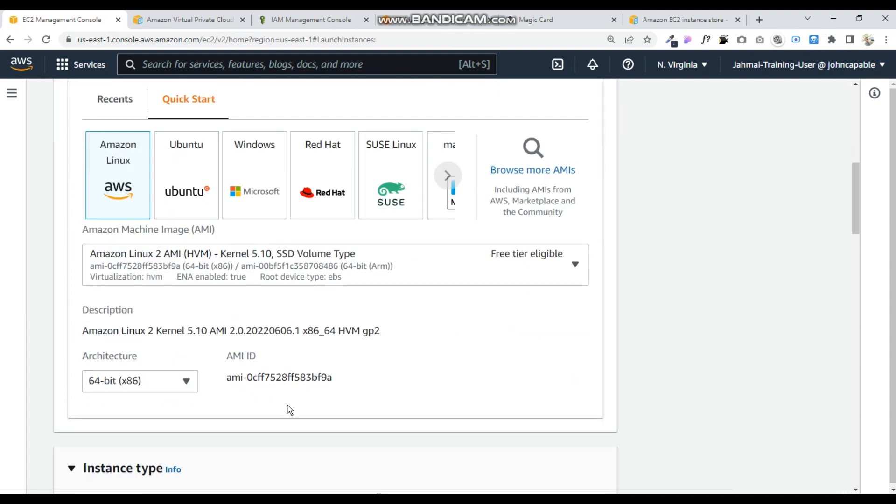
{"action": "scroll", "coordinate": [288, 410], "scroll_direction": "down", "scroll_amount": 4}
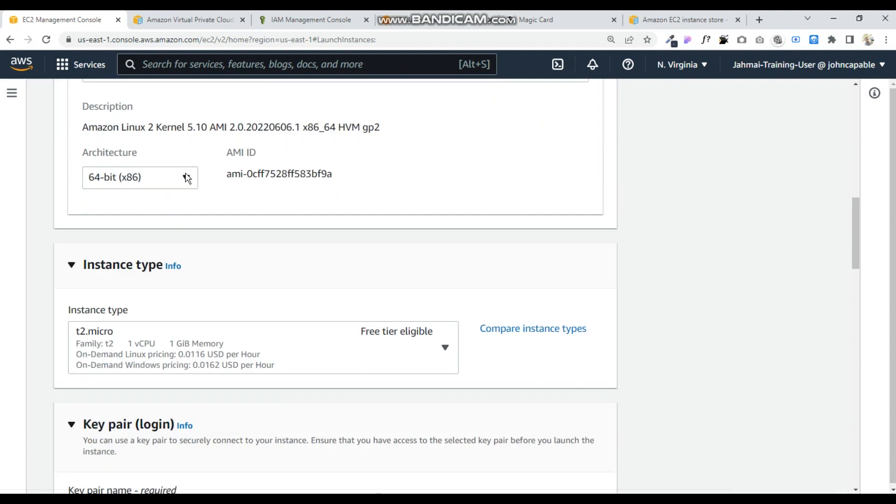
{"action": "scroll", "coordinate": [193, 344], "scroll_direction": "down", "scroll_amount": 6}
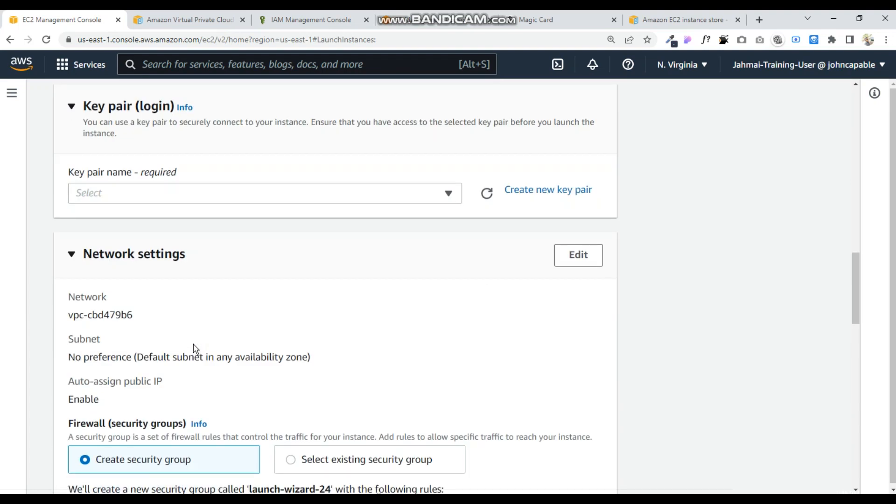
{"action": "left_click", "coordinate": [448, 200]}
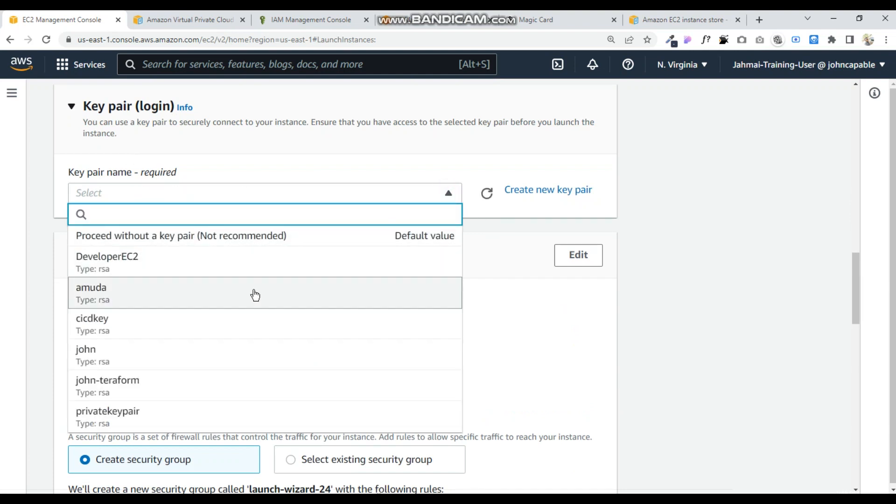
{"action": "left_click", "coordinate": [245, 297]}
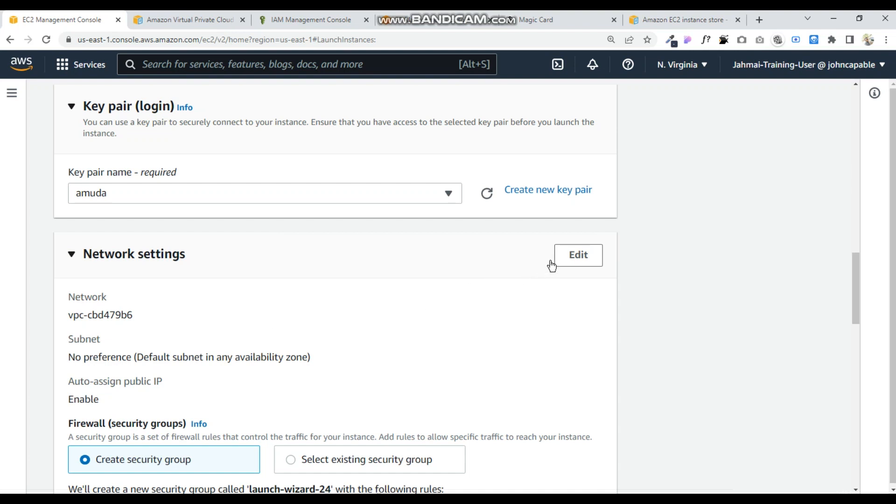
Edit the network settings to use the amuda VPC and public-amuda subnet, and enable auto-assign public IP.
{"action": "left_click", "coordinate": [575, 256]}
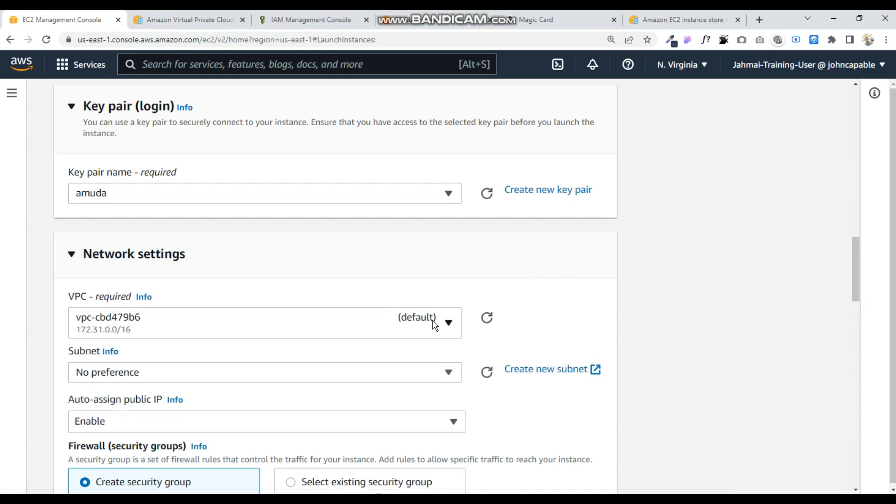
{"action": "left_click", "coordinate": [448, 326]}
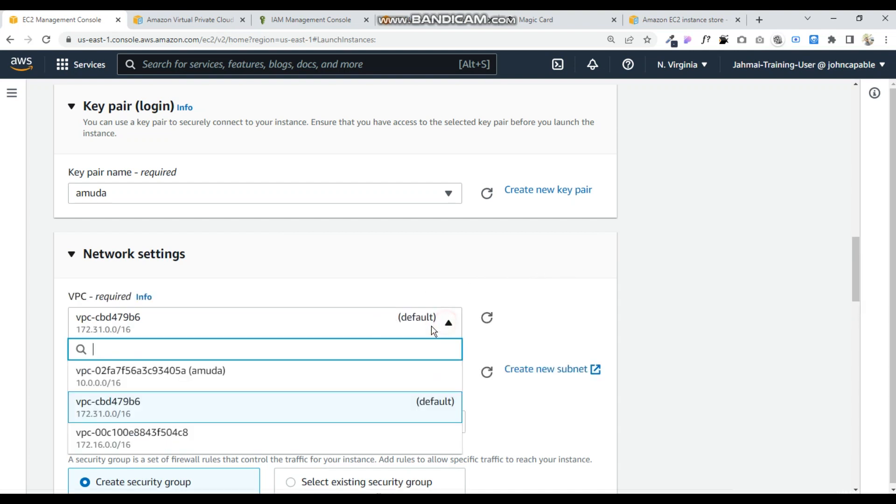
{"action": "left_click", "coordinate": [358, 374]}
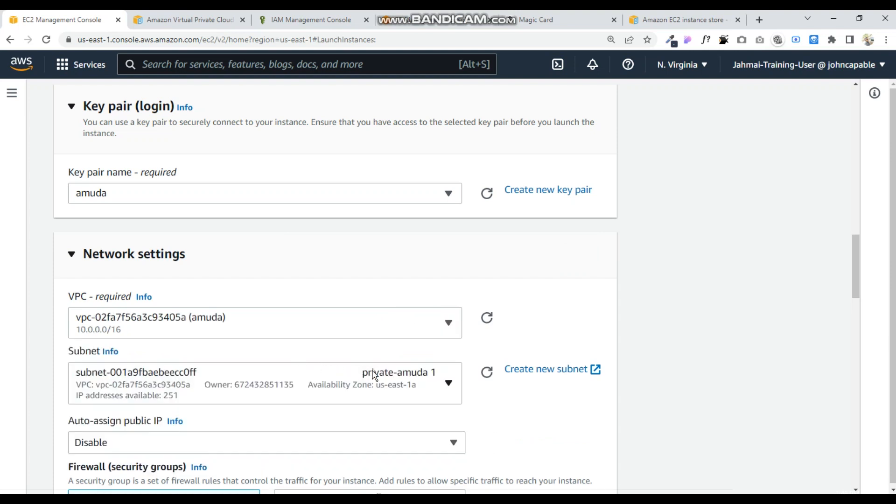
{"action": "left_click", "coordinate": [448, 385]}
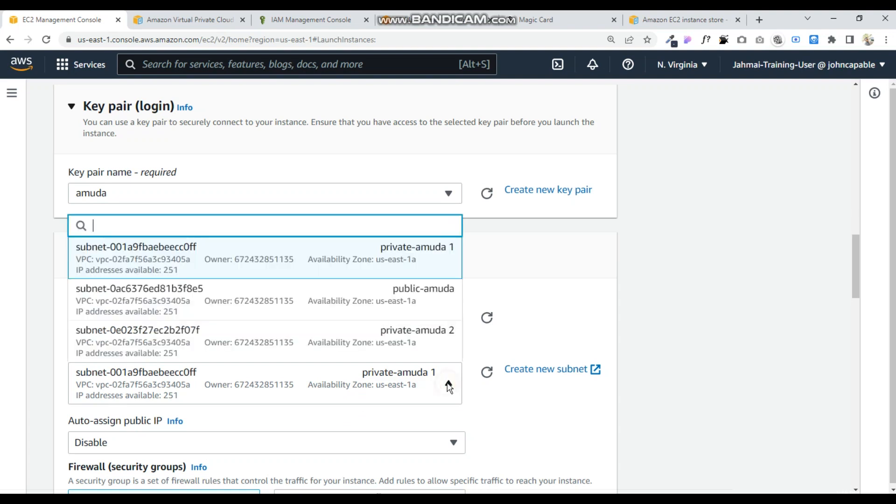
{"action": "left_click", "coordinate": [385, 299]}
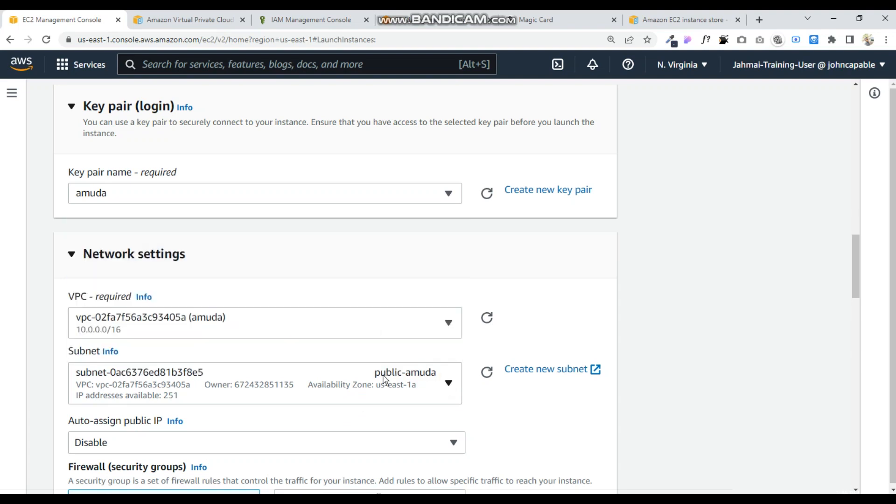
{"action": "scroll", "coordinate": [379, 401], "scroll_direction": "down", "scroll_amount": 6}
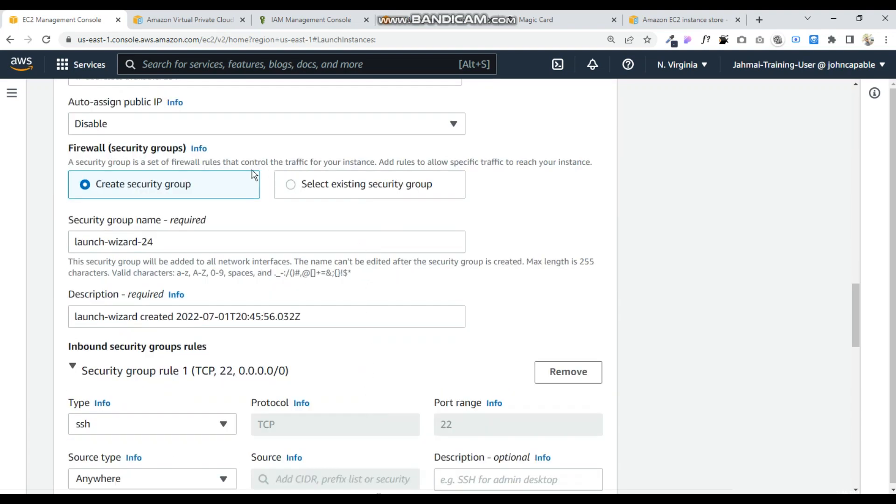
{"action": "left_click", "coordinate": [218, 124]}
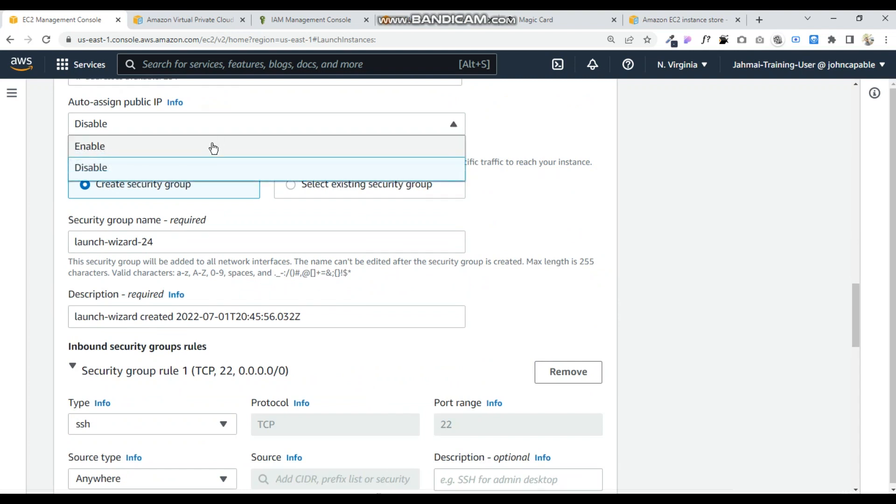
{"action": "left_click", "coordinate": [213, 148]}
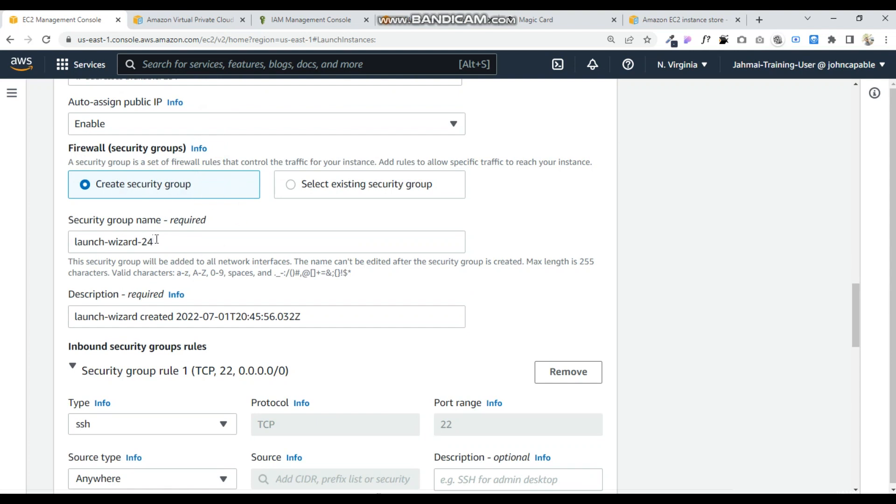
Name the new security group sg-amuda and keep Anywhere as the source type of its ssh rule.
{"action": "left_click_drag", "start_coordinate": [158, 242], "coordinate": [73, 237]}
{"action": "type", "text": "sg-amuda"}
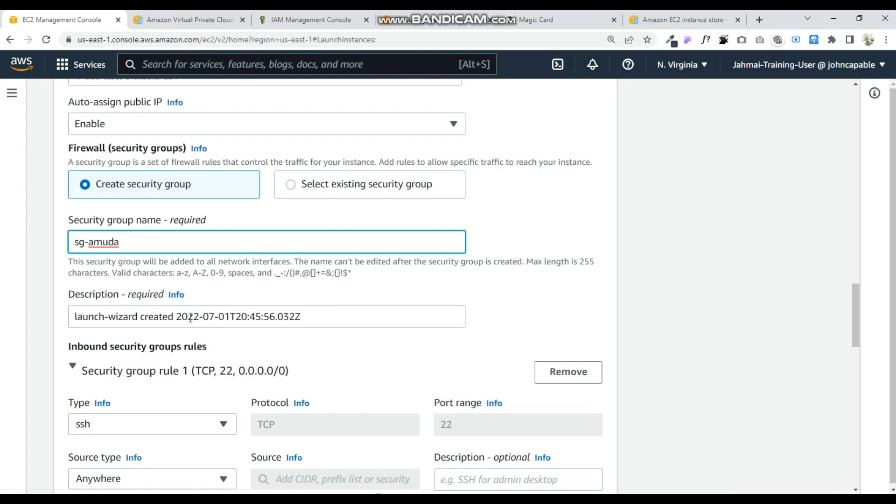
{"action": "scroll", "coordinate": [199, 343], "scroll_direction": "down", "scroll_amount": 6}
{"action": "scroll", "coordinate": [194, 337], "scroll_direction": "up", "scroll_amount": 7}
{"action": "scroll", "coordinate": [172, 433], "scroll_direction": "down", "scroll_amount": 7}
{"action": "left_click", "coordinate": [179, 161]}
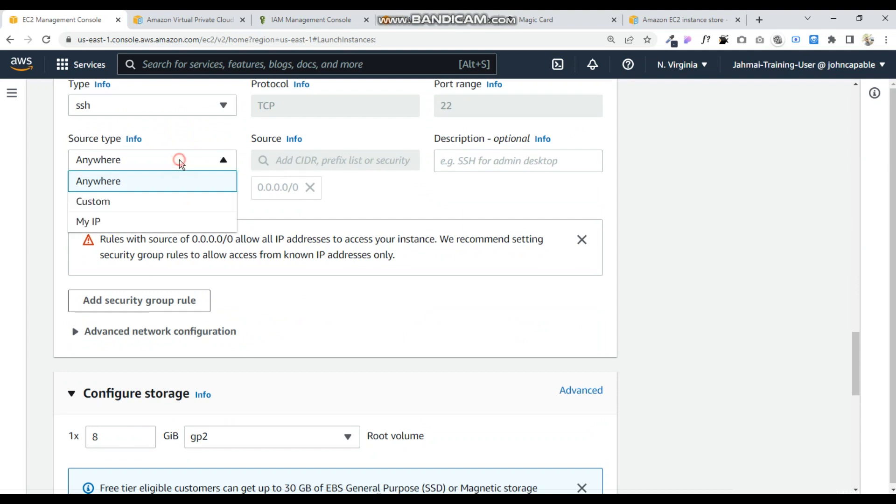
{"action": "left_click", "coordinate": [172, 183]}
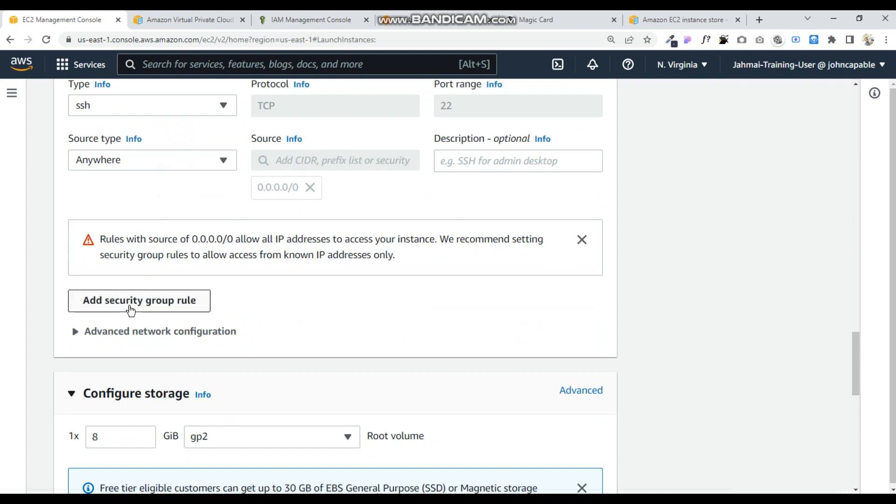
Add a second inbound security group rule of type HTTPS with source type Anywhere.
{"action": "left_click", "coordinate": [131, 308]}
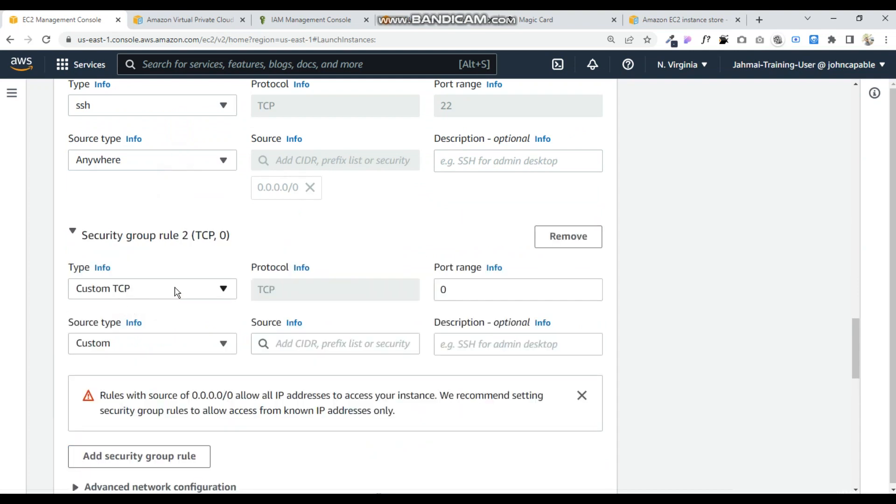
{"action": "left_click", "coordinate": [177, 292]}
{"action": "scroll", "coordinate": [164, 224], "scroll_direction": "down", "scroll_amount": 5}
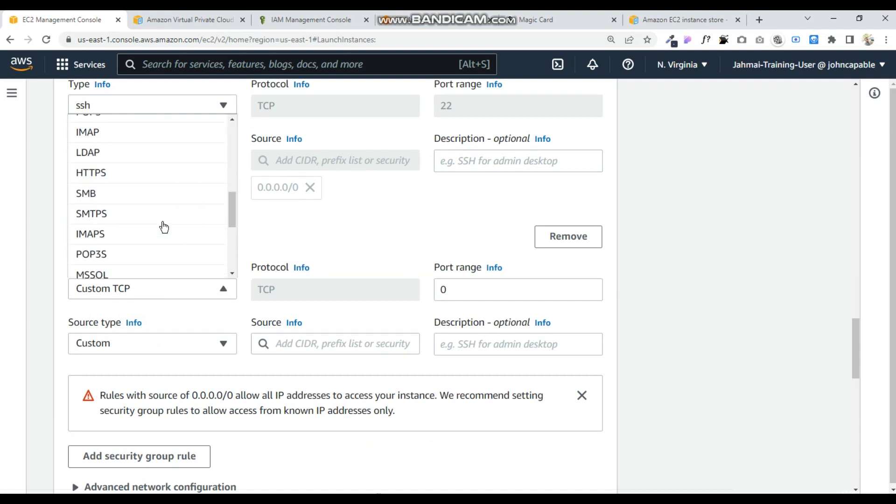
{"action": "left_click", "coordinate": [150, 174]}
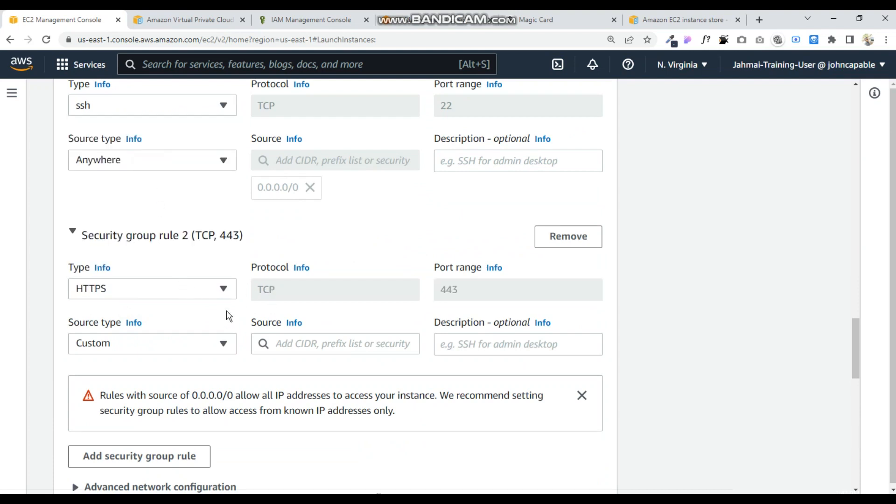
{"action": "left_click", "coordinate": [212, 350]}
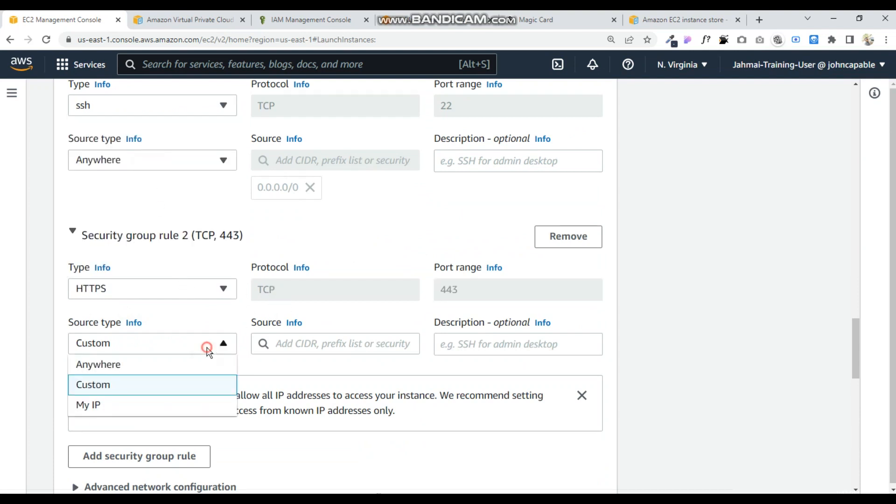
{"action": "left_click", "coordinate": [184, 366]}
Add an inbound HTTP rule with source type Anywhere and remove the surplus fourth rule.
{"action": "scroll", "coordinate": [177, 376], "scroll_direction": "down", "scroll_amount": 5}
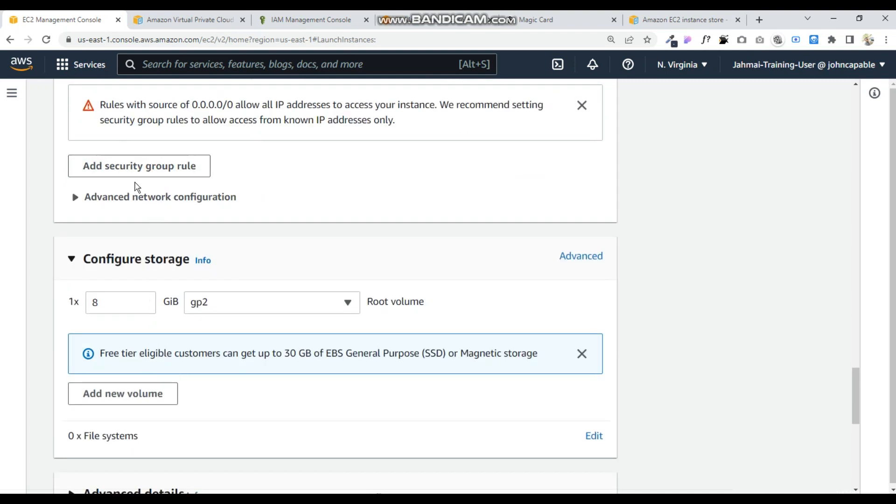
{"action": "left_click", "coordinate": [129, 164]}
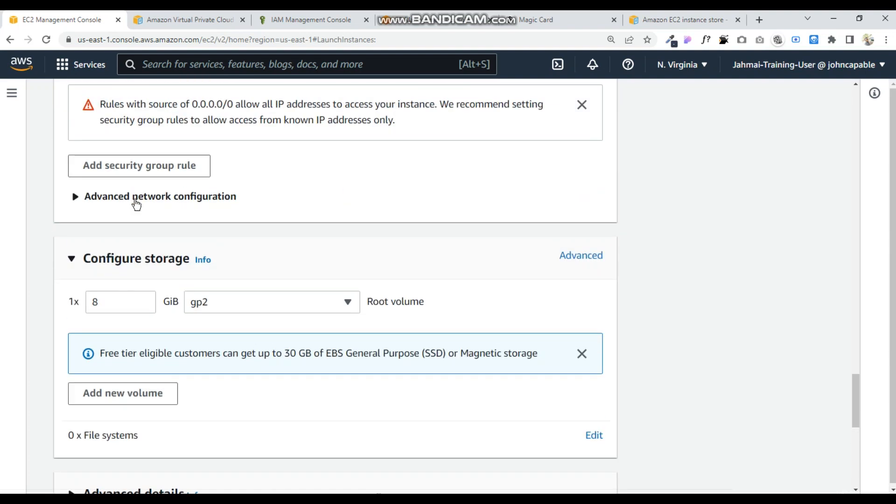
{"action": "scroll", "coordinate": [136, 222], "scroll_direction": "up", "scroll_amount": 5}
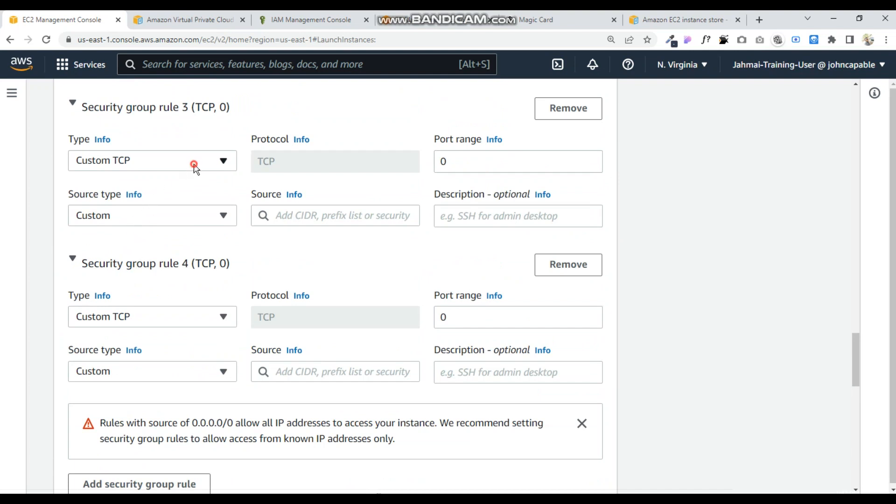
{"action": "left_click", "coordinate": [194, 162]}
{"action": "scroll", "coordinate": [143, 310], "scroll_direction": "down", "scroll_amount": 5}
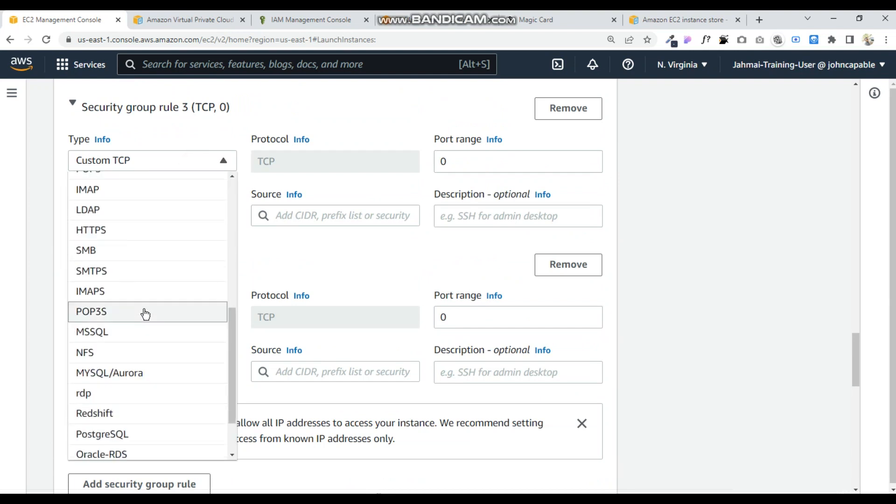
{"action": "left_click_drag", "start_coordinate": [232, 352], "coordinate": [227, 289]}
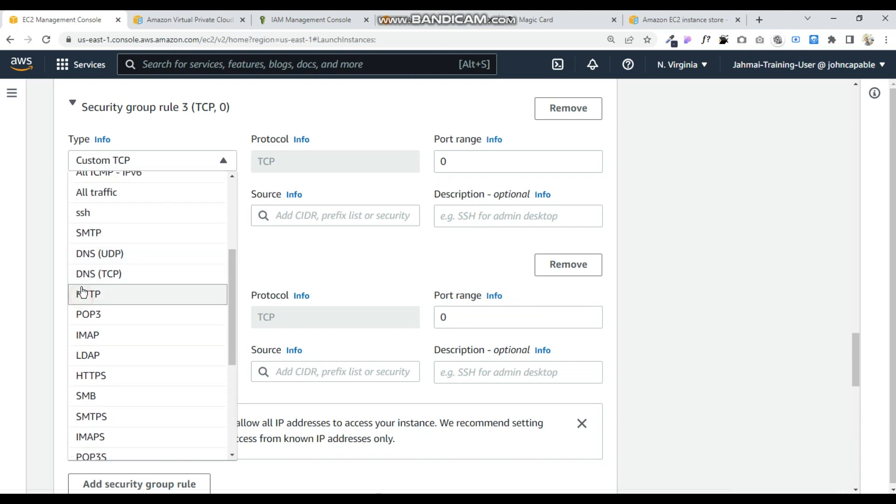
{"action": "left_click", "coordinate": [79, 295]}
{"action": "left_click", "coordinate": [219, 216]}
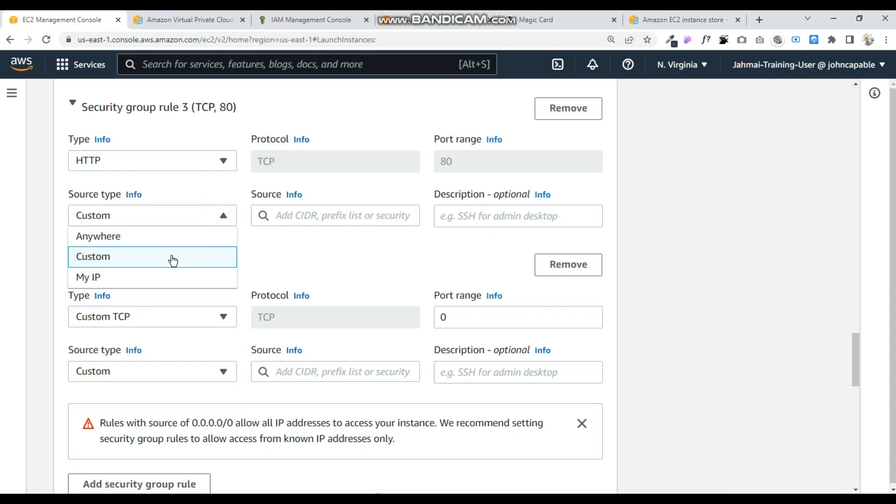
{"action": "left_click", "coordinate": [196, 236]}
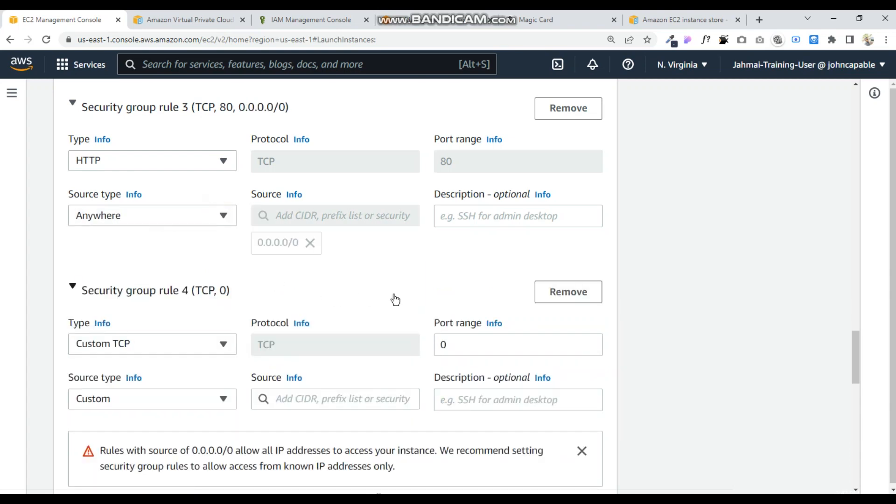
{"action": "left_click", "coordinate": [592, 292]}
Review the inbound security group rules and the volume type options for the root volume.
{"action": "scroll", "coordinate": [439, 257], "scroll_direction": "up", "scroll_amount": 12}
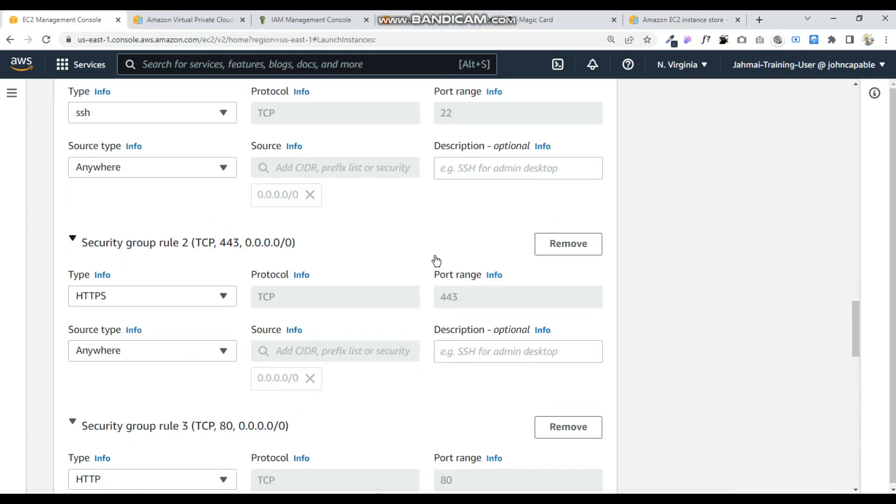
{"action": "scroll", "coordinate": [436, 256], "scroll_direction": "down", "scroll_amount": 15}
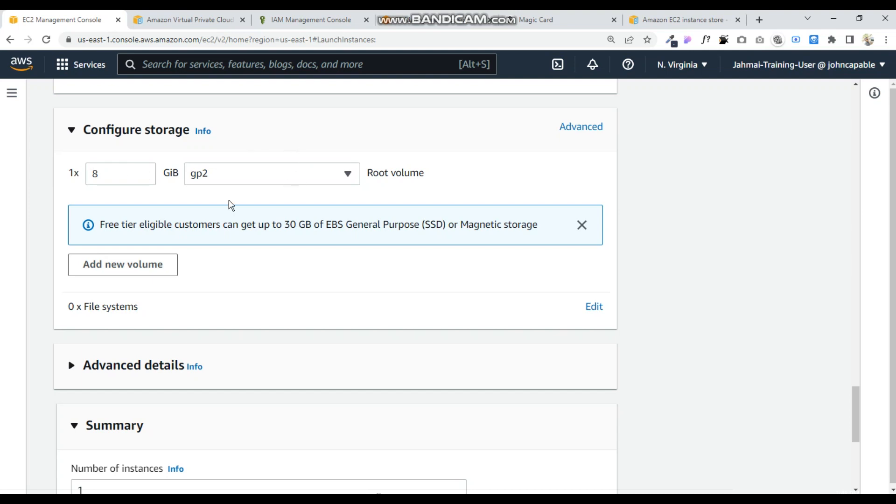
{"action": "left_click", "coordinate": [348, 176]}
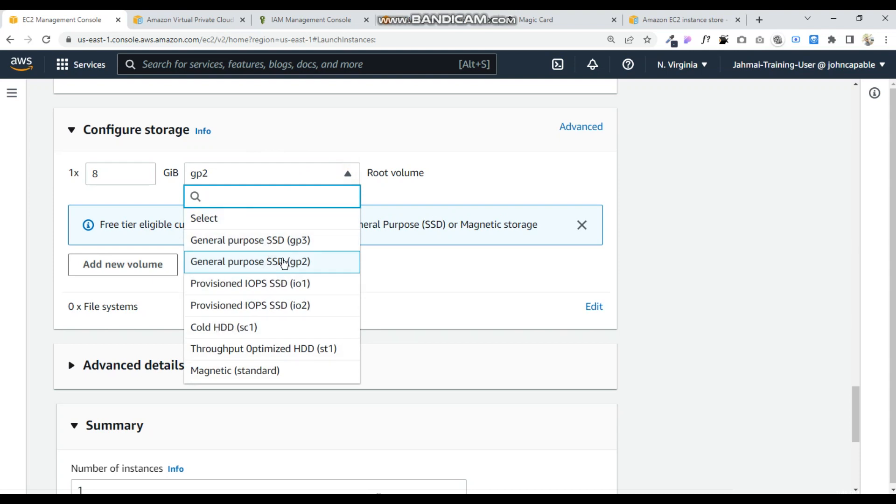
{"action": "left_click", "coordinate": [391, 295]}
Review the launch summary and try to launch the instance.
{"action": "scroll", "coordinate": [168, 381], "scroll_direction": "down", "scroll_amount": 6}
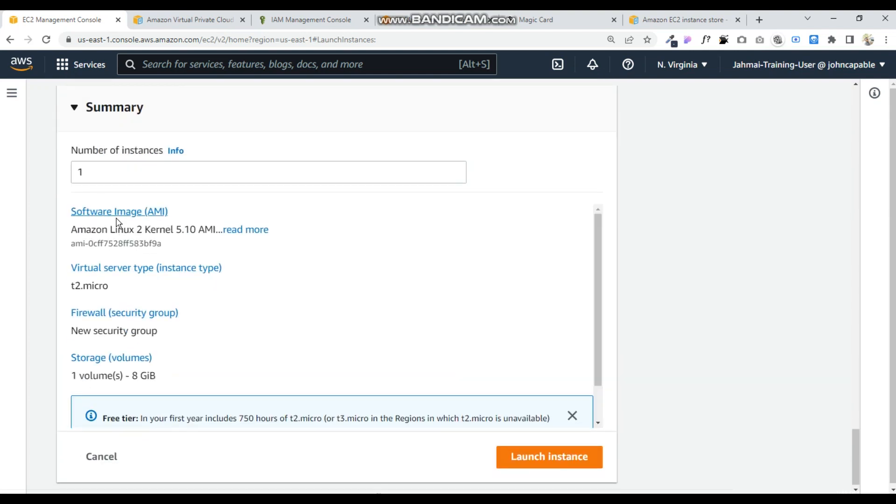
{"action": "scroll", "coordinate": [208, 280], "scroll_direction": "down", "scroll_amount": 2}
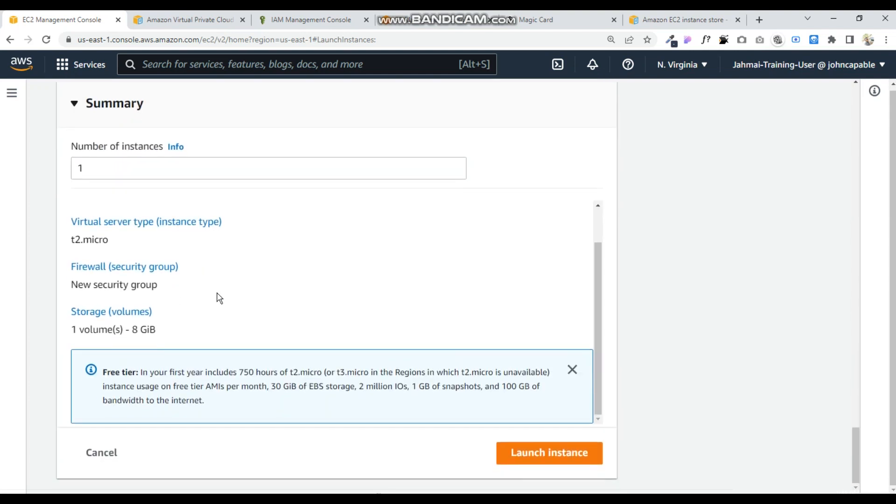
{"action": "left_click", "coordinate": [536, 448]}
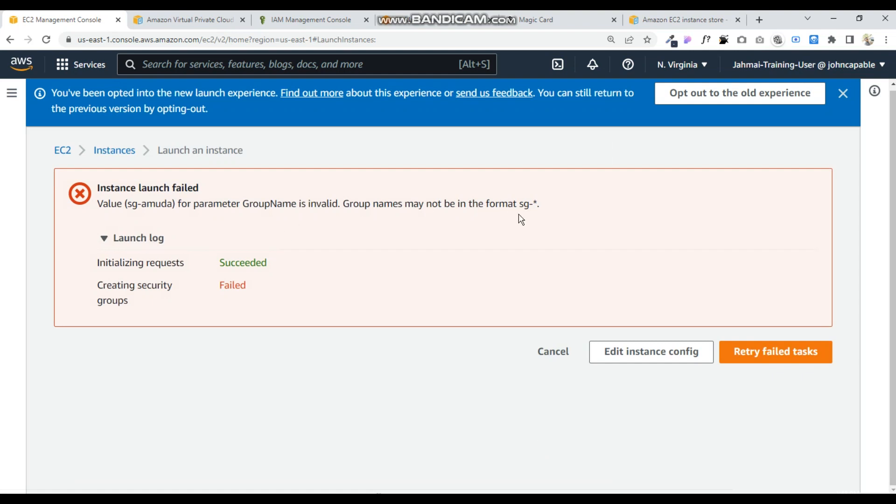
Return to editing the instance configuration and name the instance amudaec2.
{"action": "left_click", "coordinate": [661, 355]}
{"action": "scroll", "coordinate": [167, 334], "scroll_direction": "down", "scroll_amount": 12}
{"action": "scroll", "coordinate": [166, 337], "scroll_direction": "up", "scroll_amount": 13}
{"action": "left_click", "coordinate": [163, 340]}
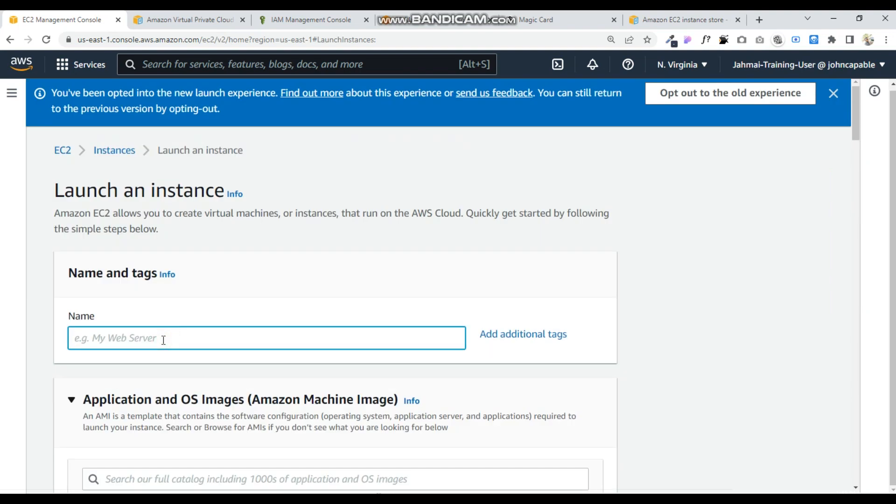
{"action": "type", "text": "amudaec2"}
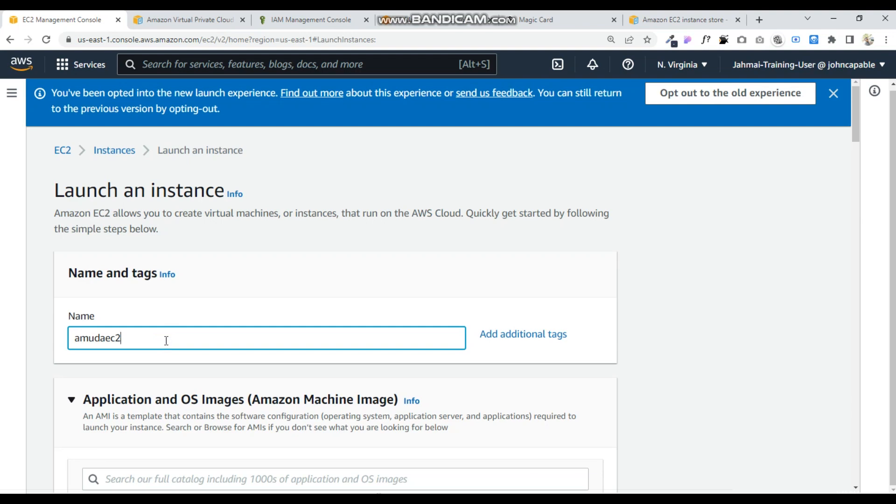
Rename the new security group to sgamuda and launch the instance.
{"action": "scroll", "coordinate": [158, 393], "scroll_direction": "down", "scroll_amount": 20}
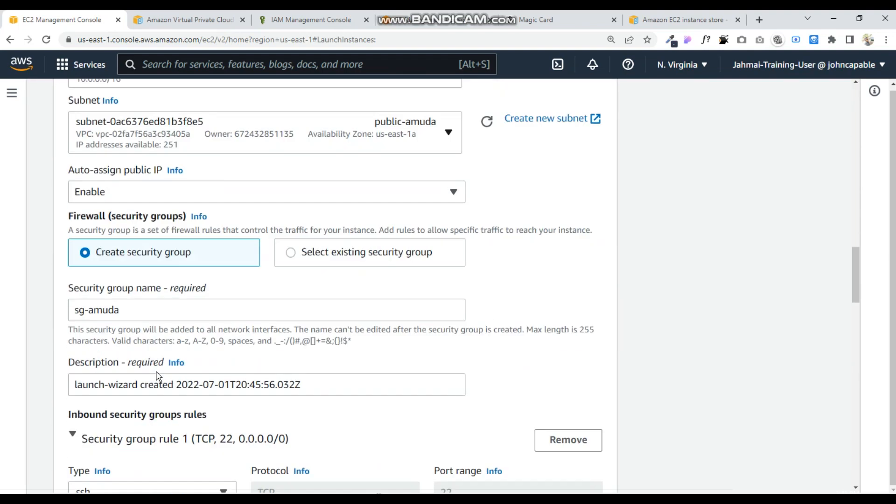
{"action": "left_click", "coordinate": [133, 238]}
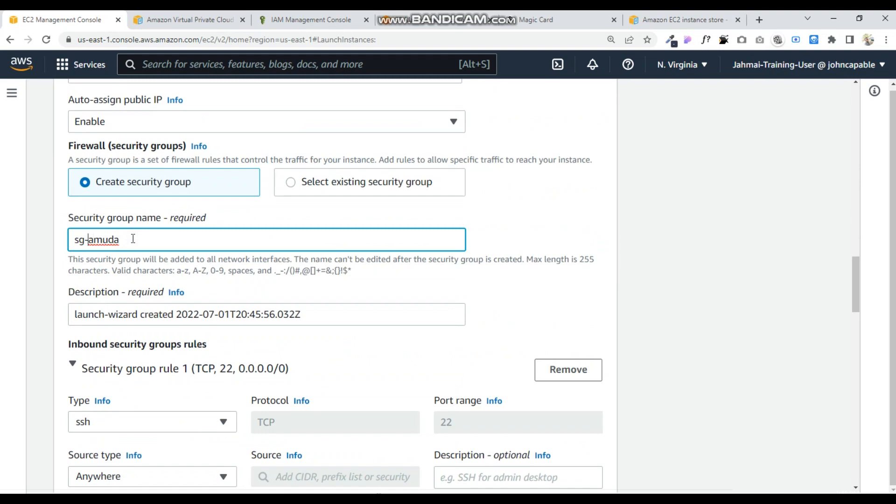
{"action": "key", "text": "BackSpace"}
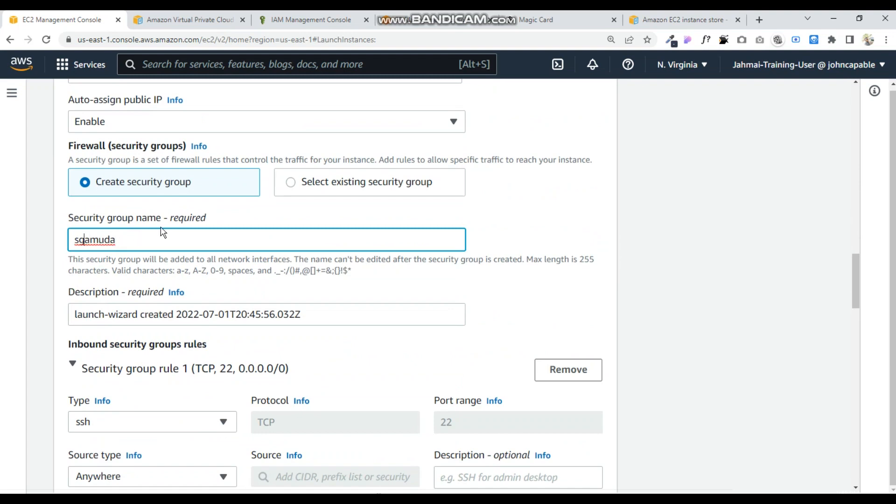
{"action": "scroll", "coordinate": [248, 270], "scroll_direction": "down", "scroll_amount": 10}
{"action": "scroll", "coordinate": [350, 355], "scroll_direction": "down", "scroll_amount": 5}
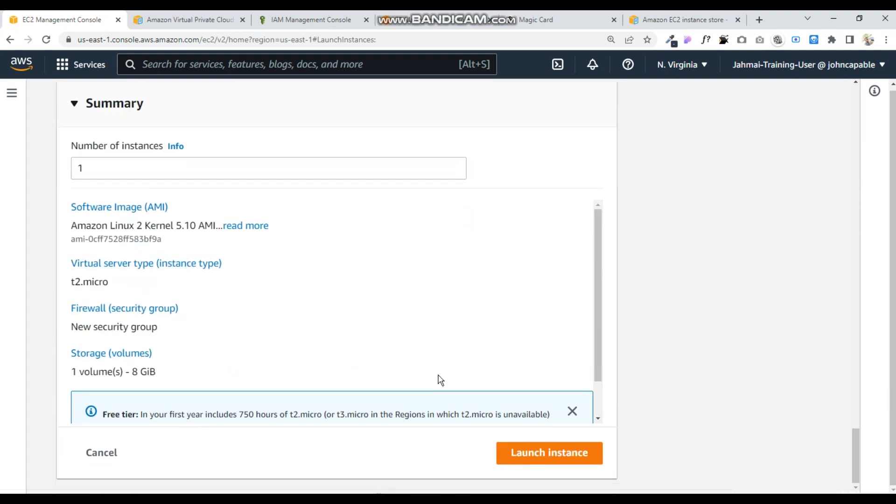
{"action": "left_click", "coordinate": [522, 456]}
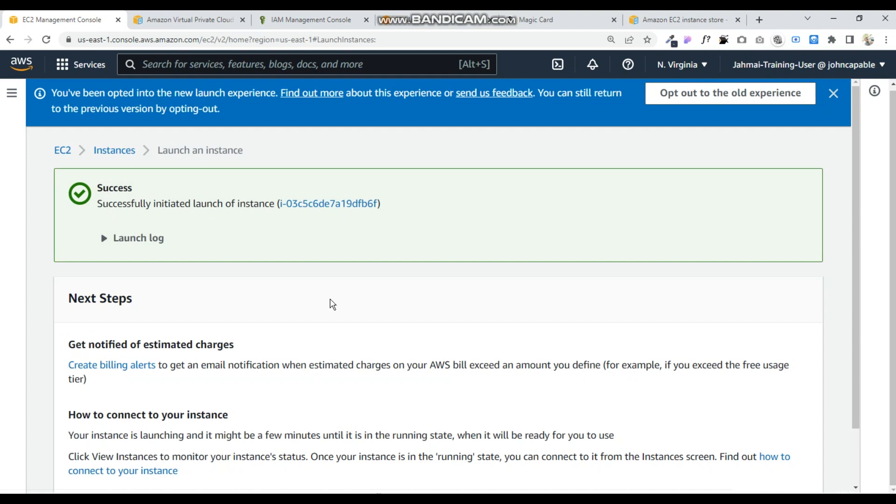
View all EC2 instances and refresh the list to check the amudaec2 instance.
{"action": "scroll", "coordinate": [481, 292], "scroll_direction": "down", "scroll_amount": 2}
{"action": "left_click", "coordinate": [721, 477]}
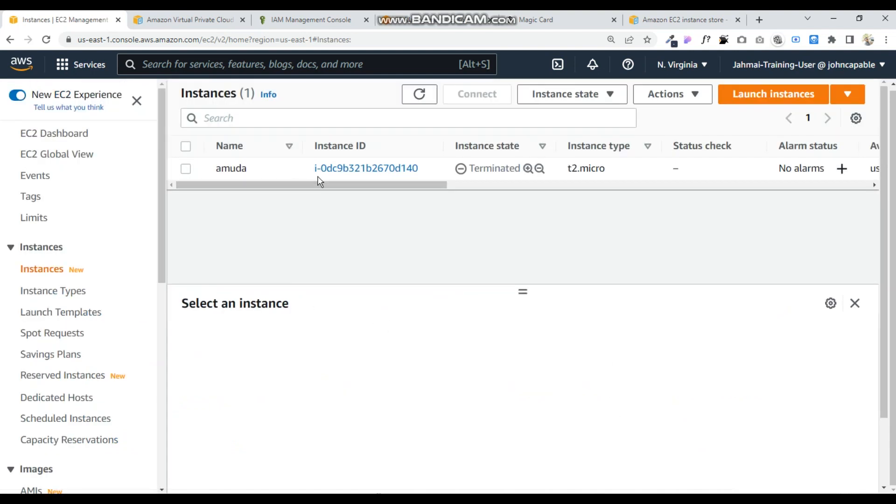
{"action": "left_click", "coordinate": [417, 96]}
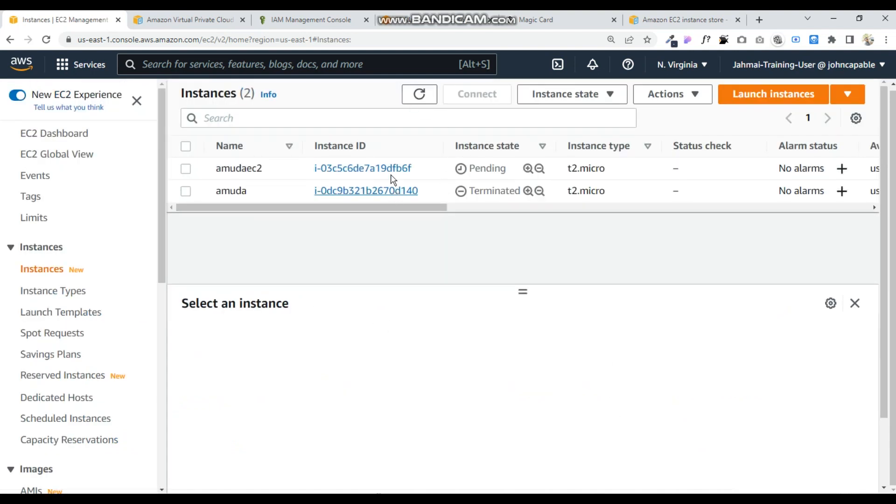
Start launching another EC2 instance and name it privateec2.
{"action": "left_click", "coordinate": [780, 98]}
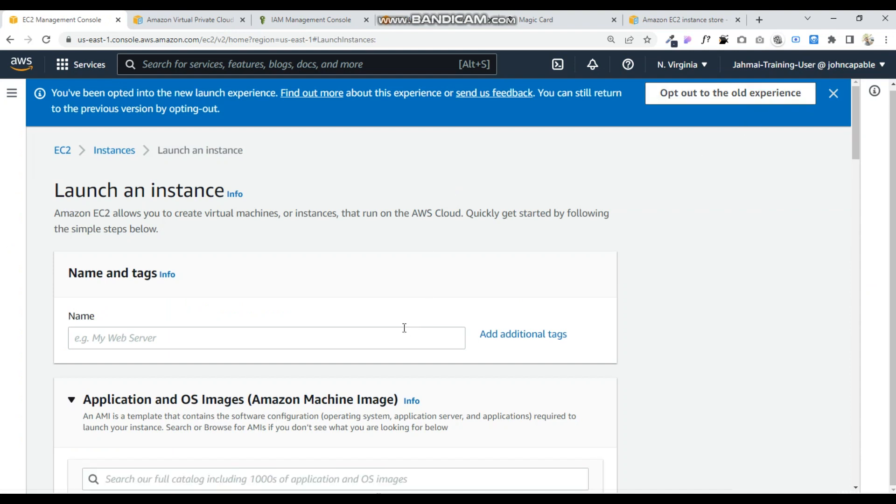
{"action": "left_click", "coordinate": [381, 341]}
{"action": "type", "text": "privateec2"}
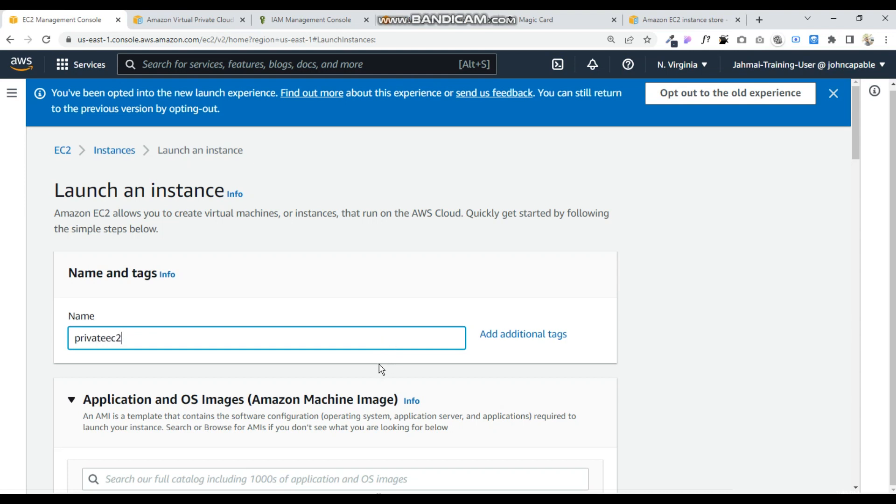
Keep the default Amazon Linux image and select the amuda key pair for the privateec2 instance.
{"action": "scroll", "coordinate": [355, 378], "scroll_direction": "down", "scroll_amount": 5}
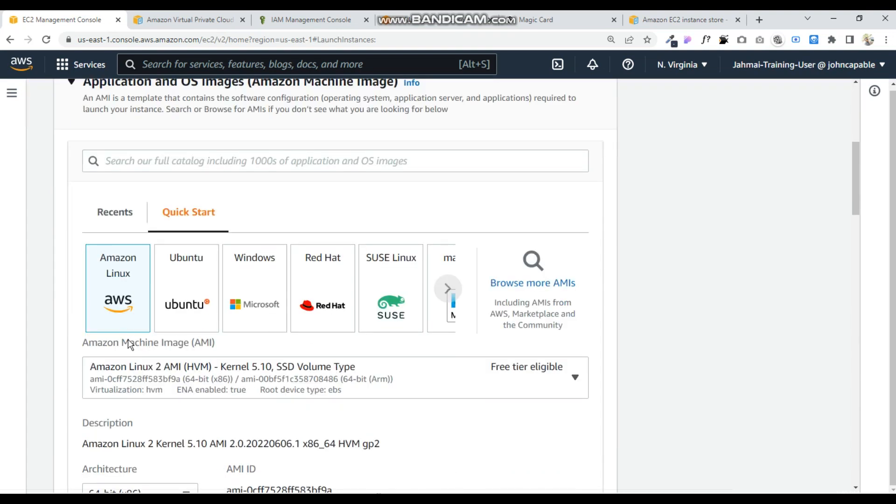
{"action": "scroll", "coordinate": [128, 342], "scroll_direction": "down", "scroll_amount": 5}
{"action": "scroll", "coordinate": [128, 315], "scroll_direction": "down", "scroll_amount": 7}
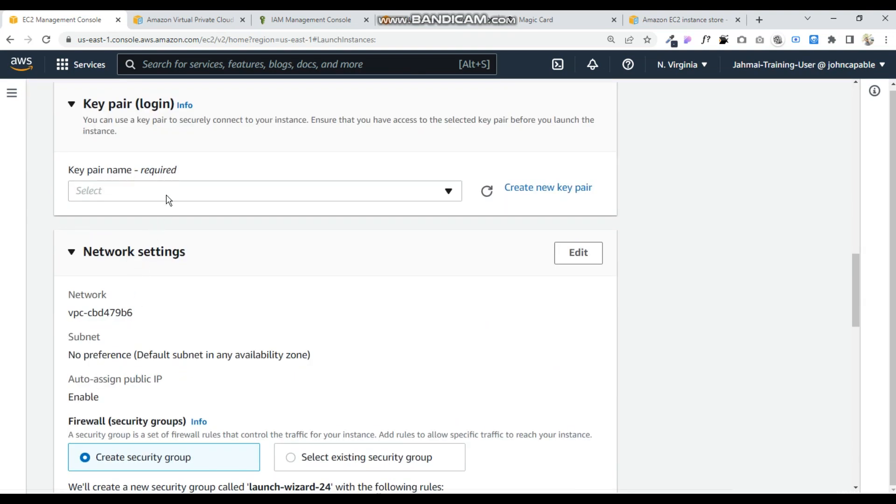
{"action": "left_click", "coordinate": [210, 193]}
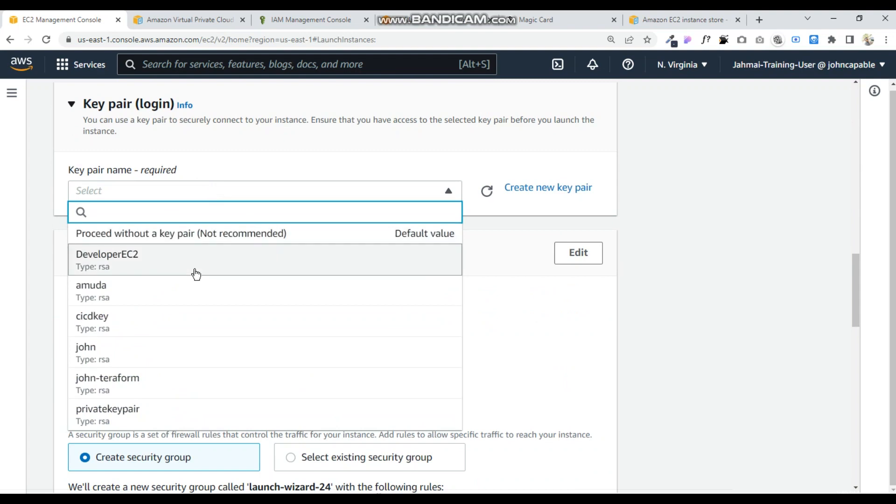
{"action": "left_click", "coordinate": [140, 302]}
Edit the network settings to place the instance in the amuda VPC, keeping the private-amuda 1 subnet.
{"action": "scroll", "coordinate": [143, 313], "scroll_direction": "down", "scroll_amount": 5}
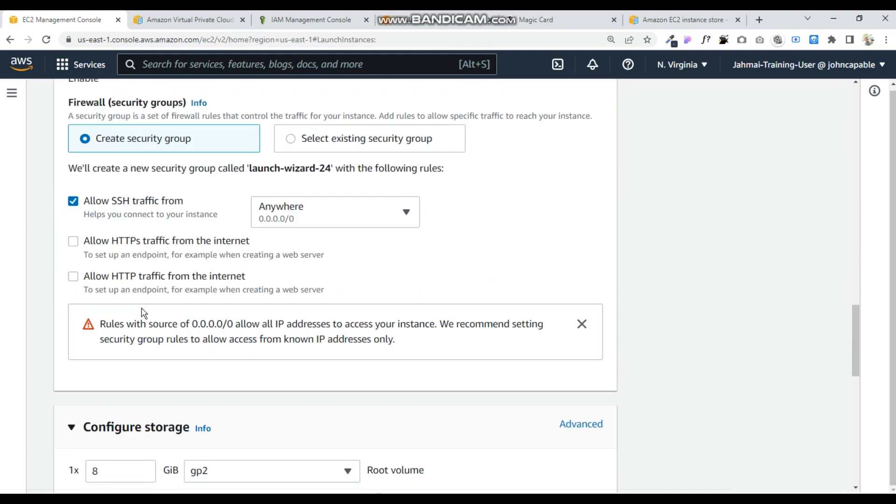
{"action": "scroll", "coordinate": [150, 256], "scroll_direction": "up", "scroll_amount": 6}
{"action": "scroll", "coordinate": [145, 259], "scroll_direction": "down", "scroll_amount": 6}
{"action": "scroll", "coordinate": [141, 310], "scroll_direction": "down", "scroll_amount": 7}
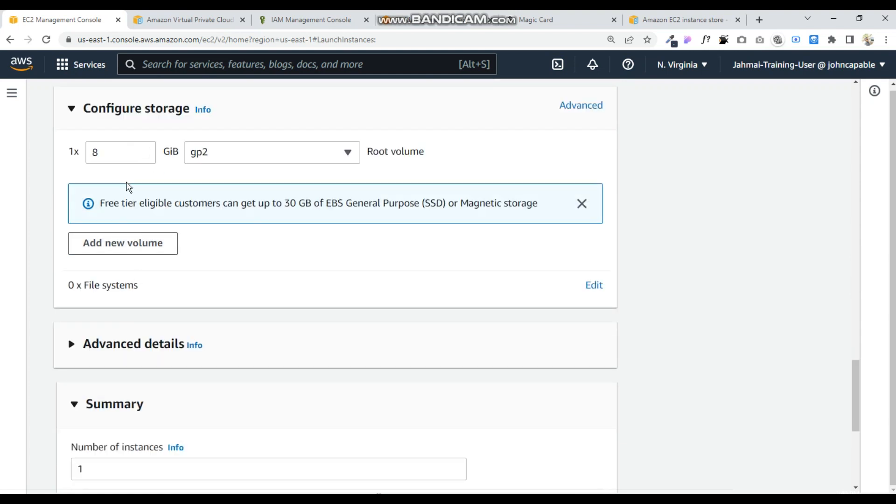
{"action": "scroll", "coordinate": [126, 296], "scroll_direction": "up", "scroll_amount": 7}
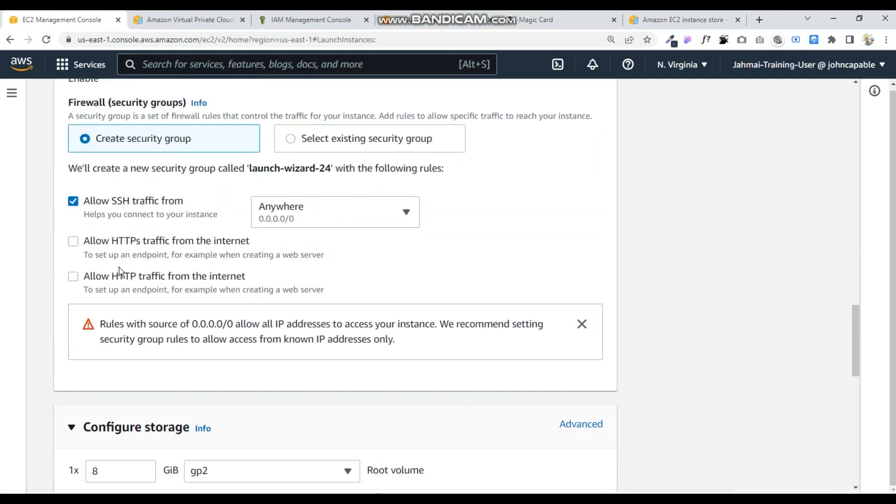
{"action": "scroll", "coordinate": [119, 270], "scroll_direction": "up", "scroll_amount": 7}
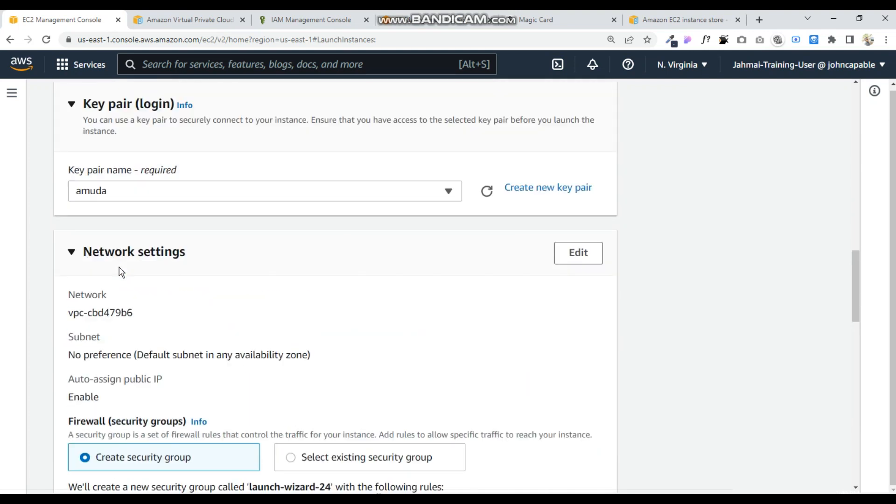
{"action": "left_click", "coordinate": [560, 253]}
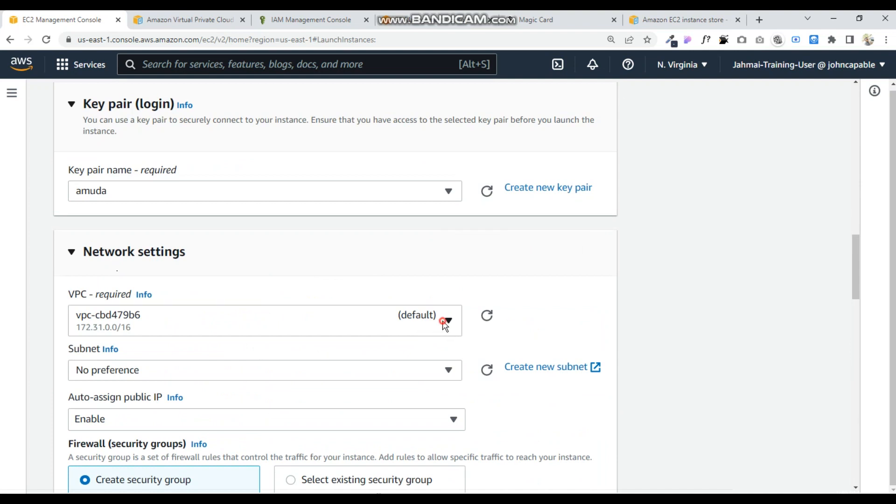
{"action": "left_click", "coordinate": [444, 322]}
{"action": "left_click", "coordinate": [316, 363]}
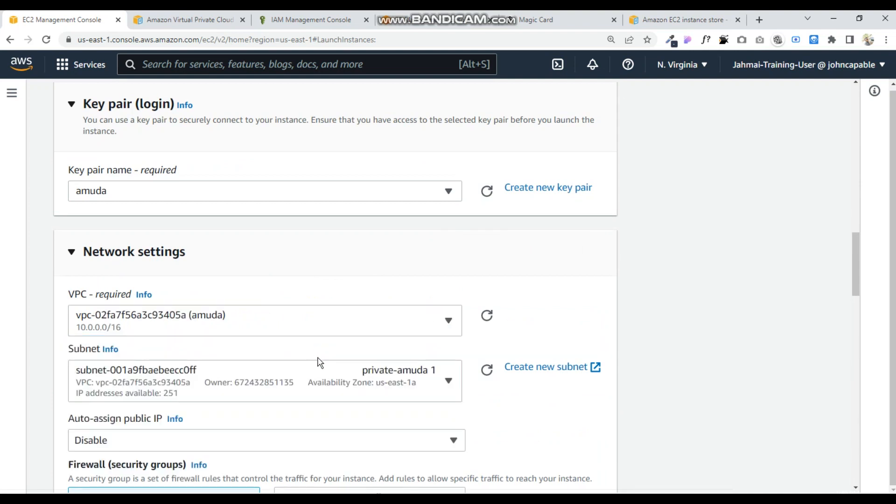
{"action": "left_click", "coordinate": [439, 384]}
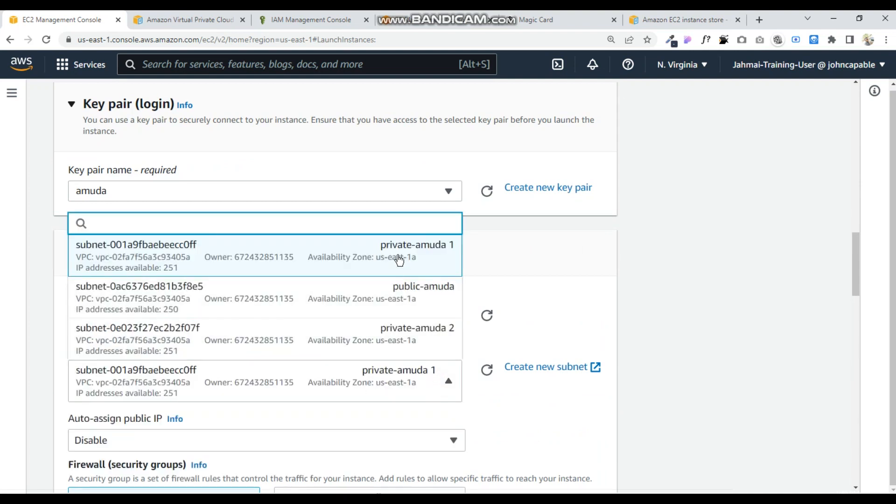
{"action": "left_click", "coordinate": [534, 281]}
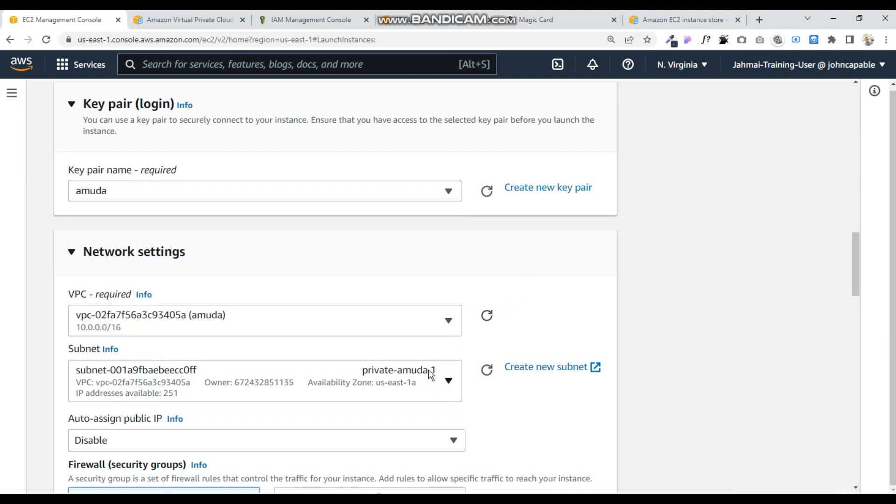
Switch auto-assign public IP to Enable and back to Disable.
{"action": "left_click", "coordinate": [411, 442]}
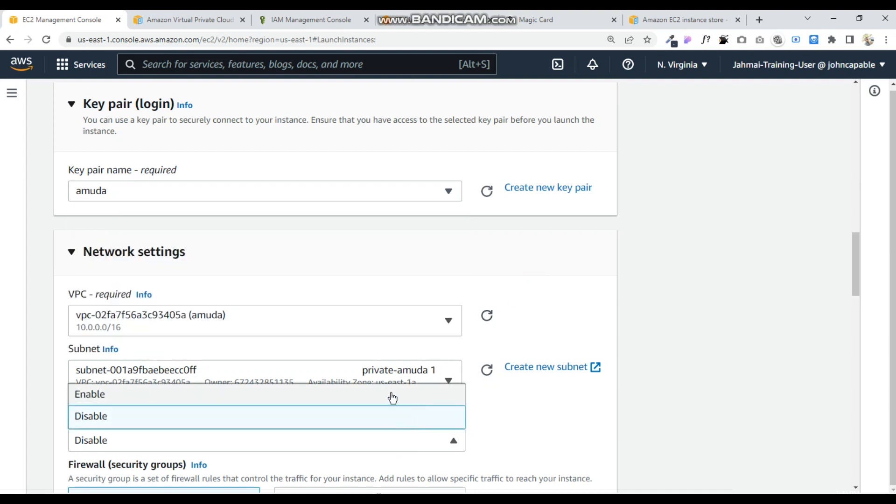
{"action": "left_click", "coordinate": [387, 396]}
{"action": "left_click", "coordinate": [453, 439]}
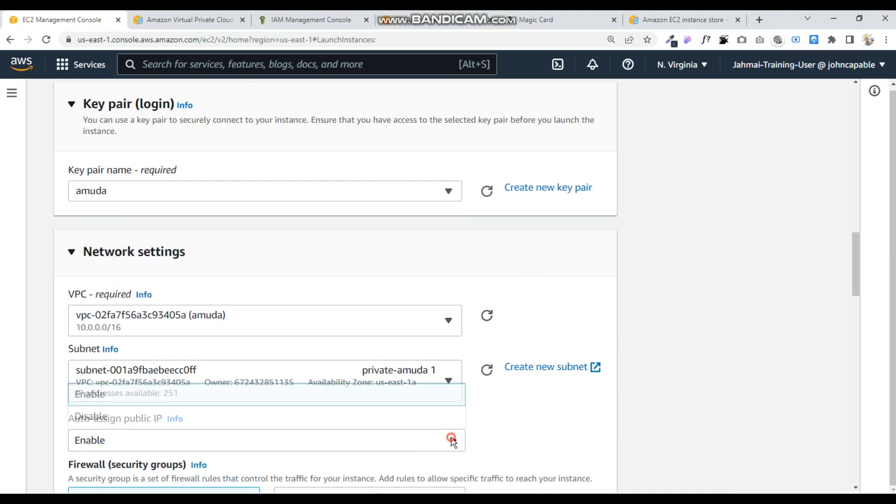
{"action": "left_click", "coordinate": [410, 414]}
Rename the new security group to sgprivate1.
{"action": "scroll", "coordinate": [411, 417], "scroll_direction": "down", "scroll_amount": 7}
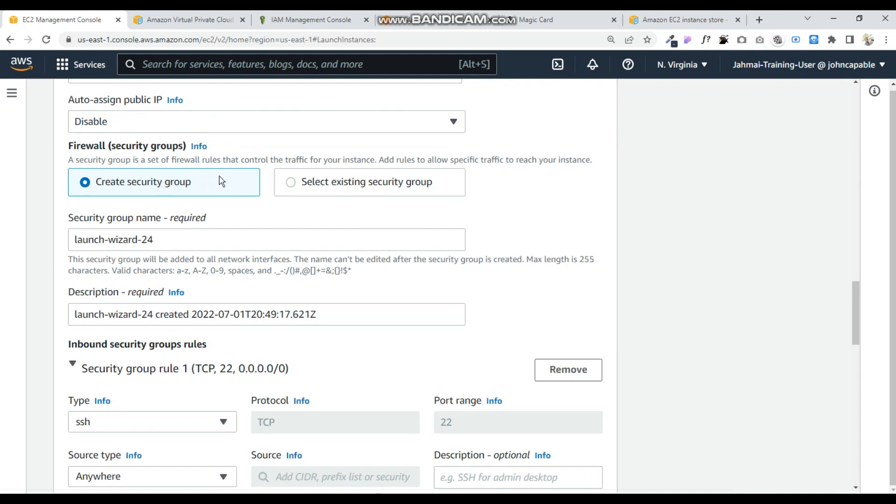
{"action": "left_click_drag", "start_coordinate": [161, 239], "coordinate": [74, 251]}
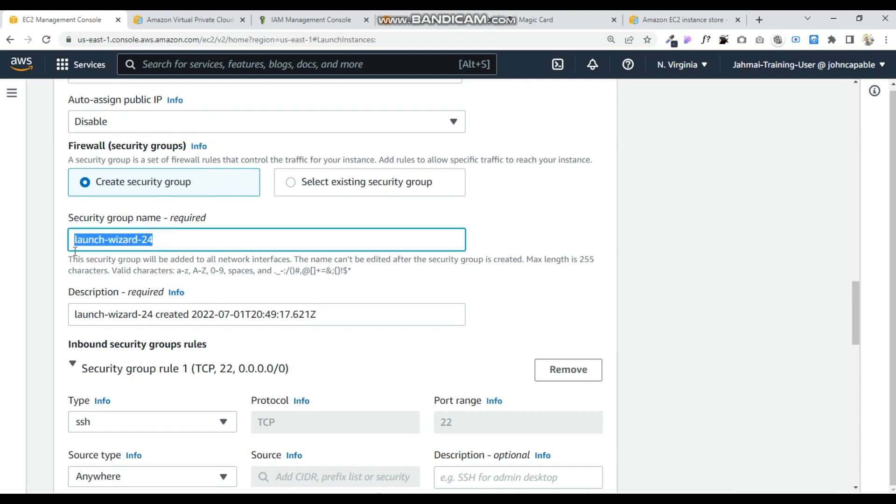
{"action": "type", "text": "sgprivate1"}
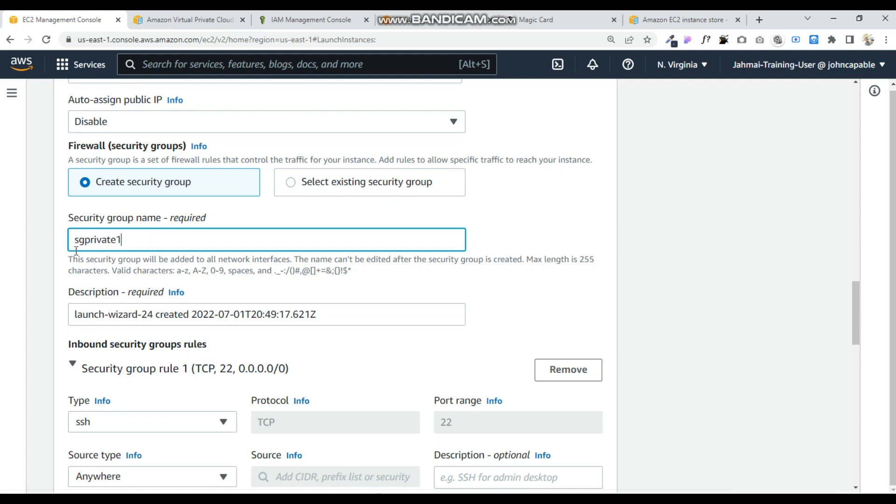
Review the inbound rule, storage and summary of the privateec2 configuration, and launch the instance.
{"action": "scroll", "coordinate": [133, 270], "scroll_direction": "down", "scroll_amount": 12}
{"action": "scroll", "coordinate": [137, 269], "scroll_direction": "up", "scroll_amount": 5}
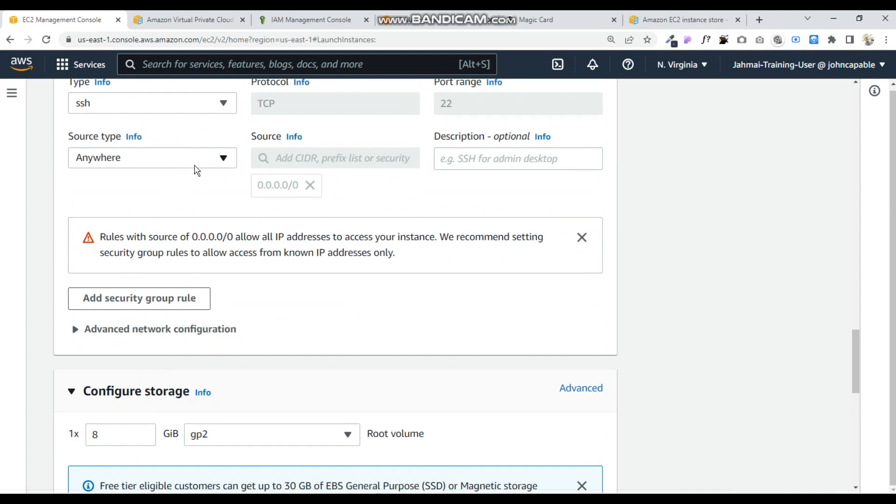
{"action": "scroll", "coordinate": [194, 314], "scroll_direction": "down", "scroll_amount": 12}
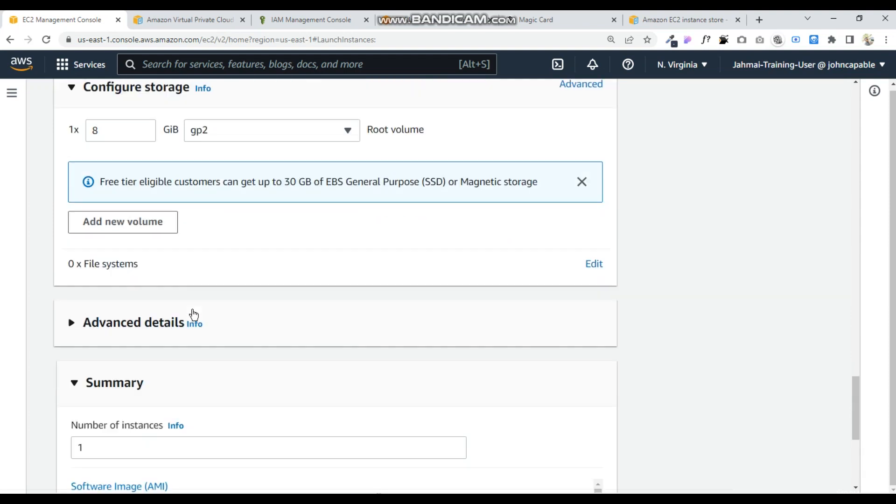
{"action": "scroll", "coordinate": [193, 314], "scroll_direction": "down", "scroll_amount": 2}
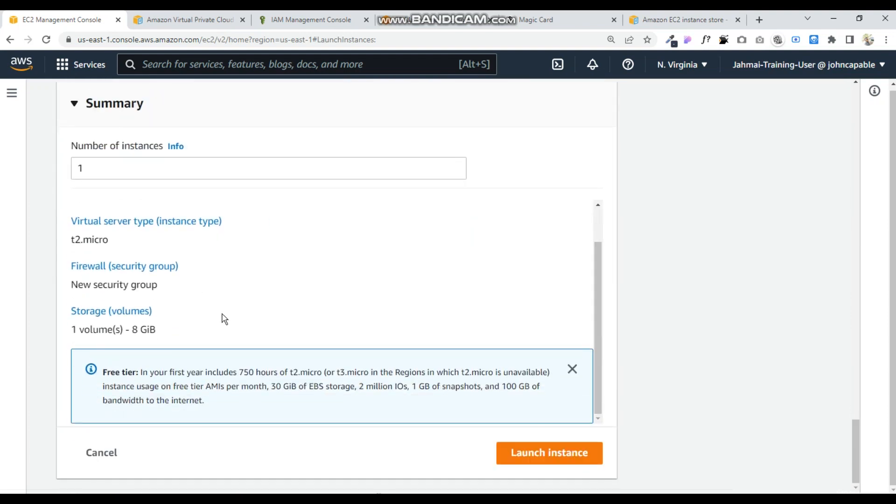
{"action": "scroll", "coordinate": [201, 304], "scroll_direction": "up", "scroll_amount": 2}
{"action": "scroll", "coordinate": [200, 303], "scroll_direction": "up", "scroll_amount": 7}
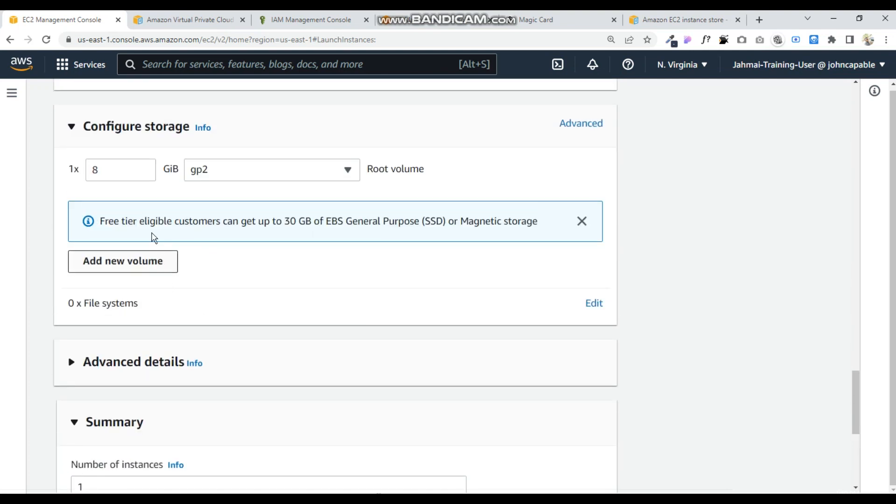
{"action": "scroll", "coordinate": [166, 287], "scroll_direction": "up", "scroll_amount": 7}
{"action": "scroll", "coordinate": [166, 289], "scroll_direction": "down", "scroll_amount": 14}
{"action": "scroll", "coordinate": [232, 322], "scroll_direction": "down", "scroll_amount": 1}
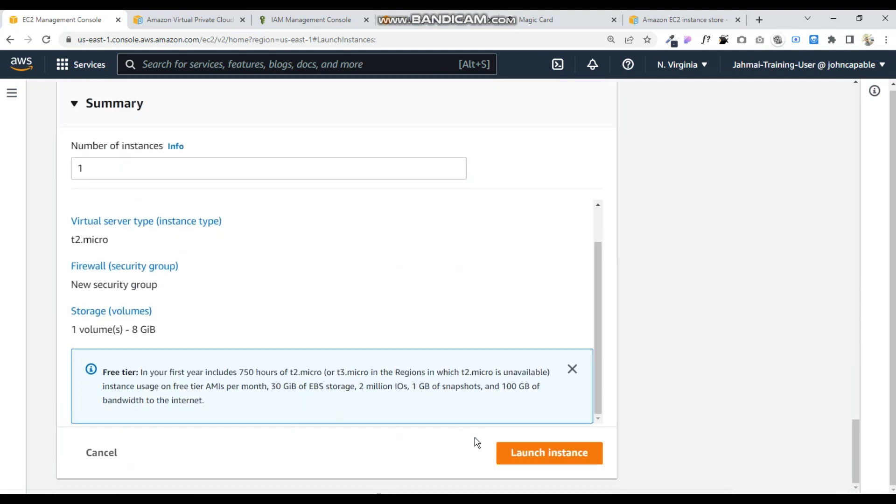
{"action": "left_click", "coordinate": [541, 453]}
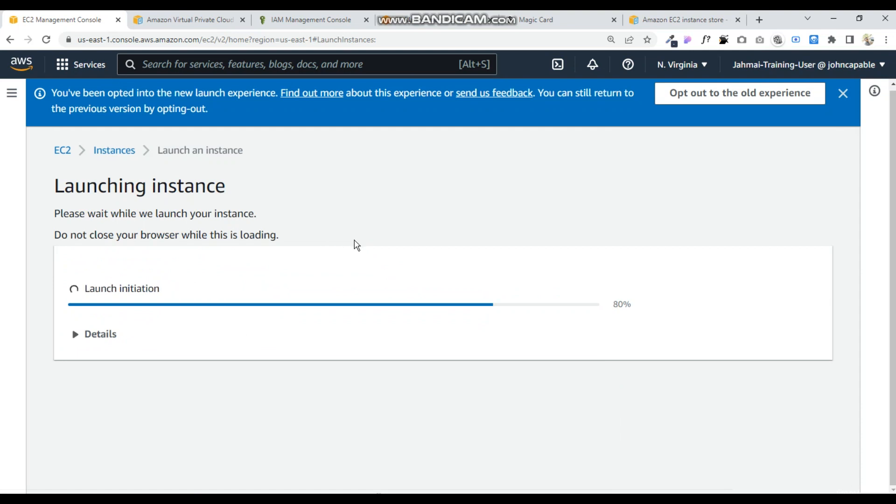
Return to the instance list and refresh it to check the state of the privateec2 instance.
{"action": "scroll", "coordinate": [373, 289], "scroll_direction": "down", "scroll_amount": 2}
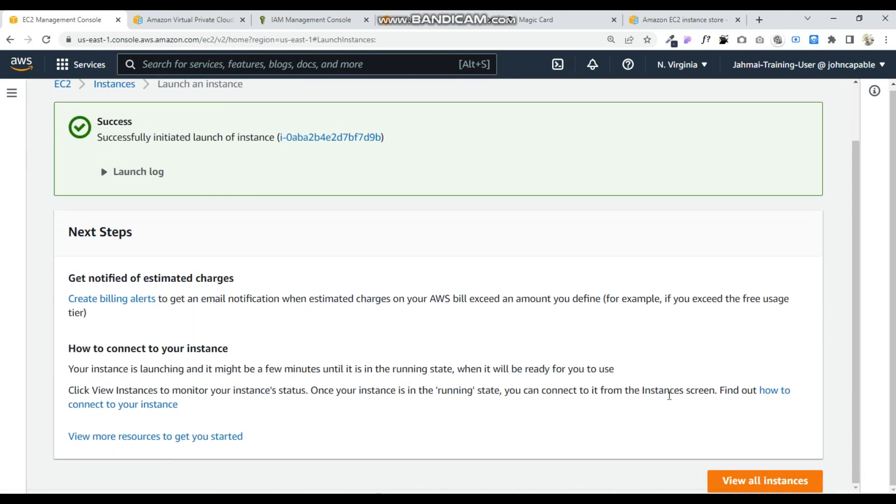
{"action": "left_click", "coordinate": [728, 481]}
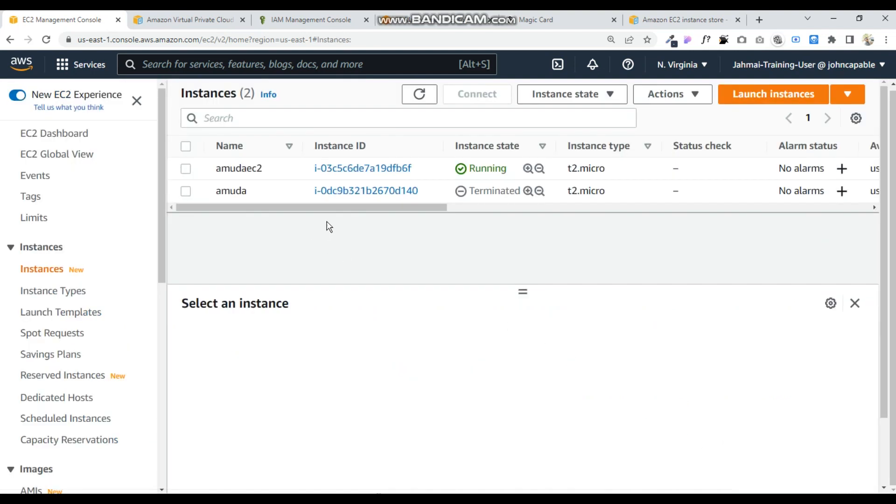
{"action": "left_click", "coordinate": [423, 96]}
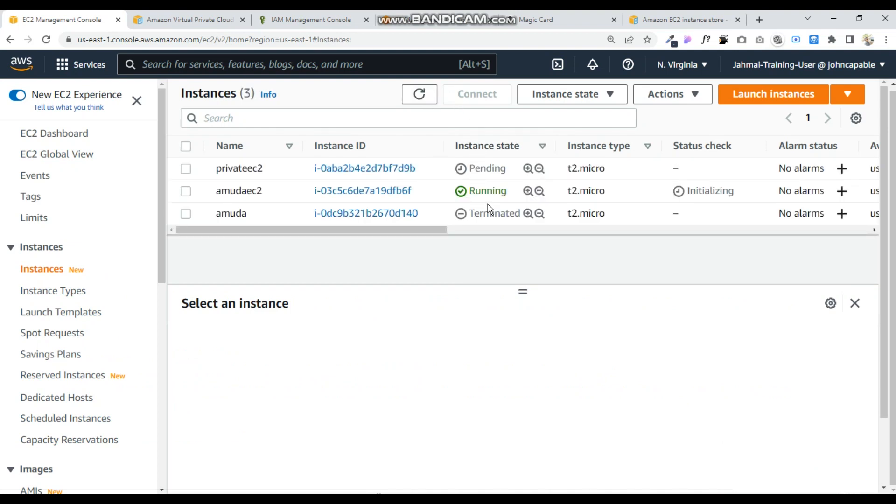
{"action": "left_click_drag", "start_coordinate": [406, 230], "coordinate": [336, 244]}
Search for rds, open the RDS service, and start creating a database to browse its configuration options.
{"action": "left_click", "coordinate": [134, 63]}
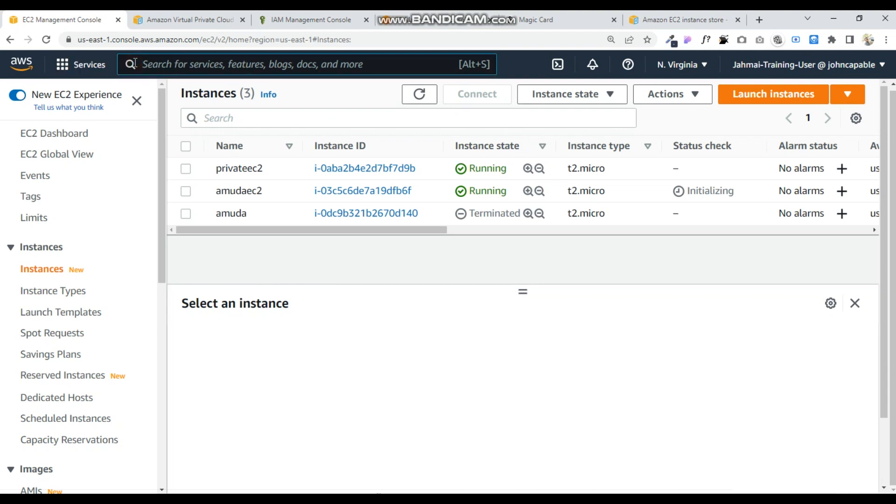
{"action": "type", "text": "rds"}
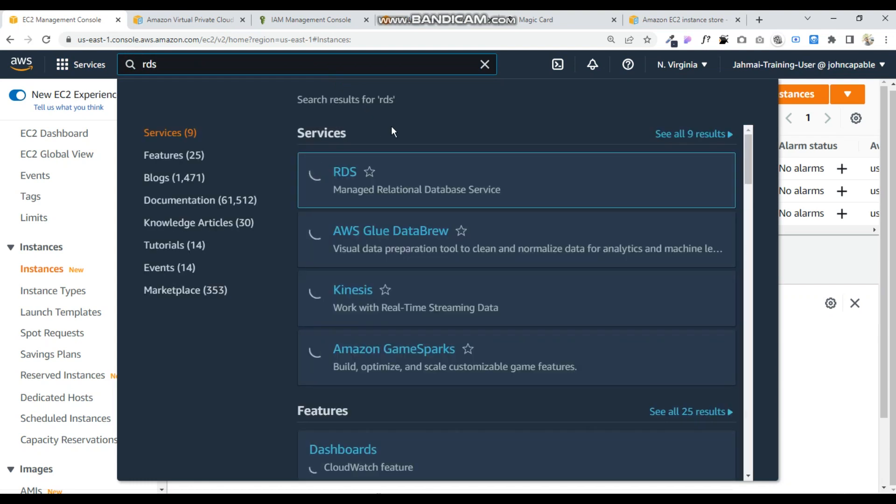
{"action": "left_click", "coordinate": [348, 172]}
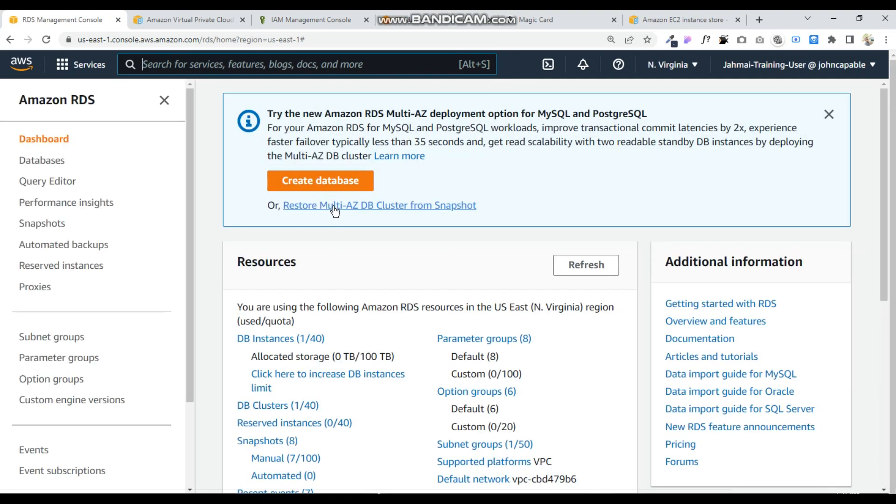
{"action": "scroll", "coordinate": [329, 187], "scroll_direction": "down", "scroll_amount": 8}
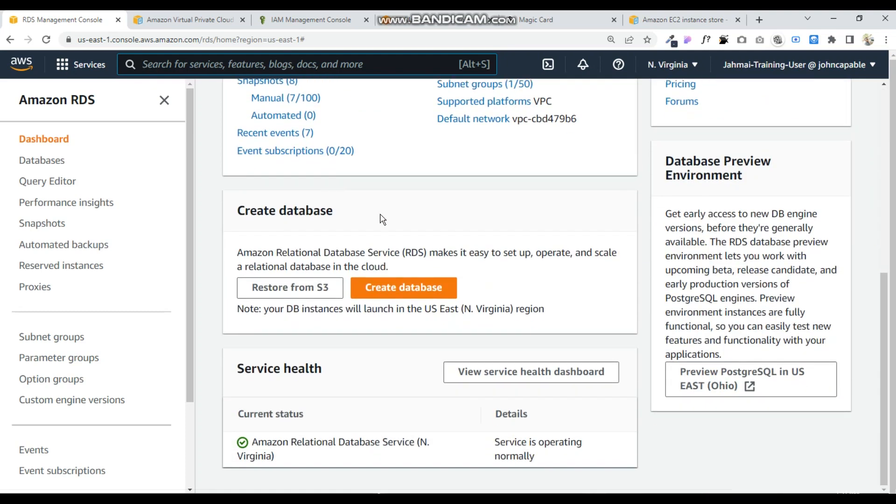
{"action": "left_click", "coordinate": [396, 288]}
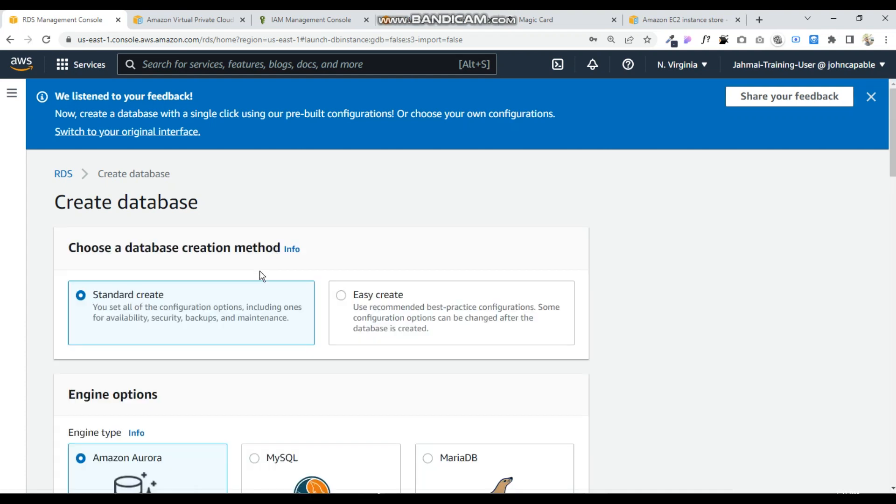
{"action": "scroll", "coordinate": [420, 294], "scroll_direction": "down", "scroll_amount": 15}
{"action": "scroll", "coordinate": [466, 290], "scroll_direction": "up", "scroll_amount": 10}
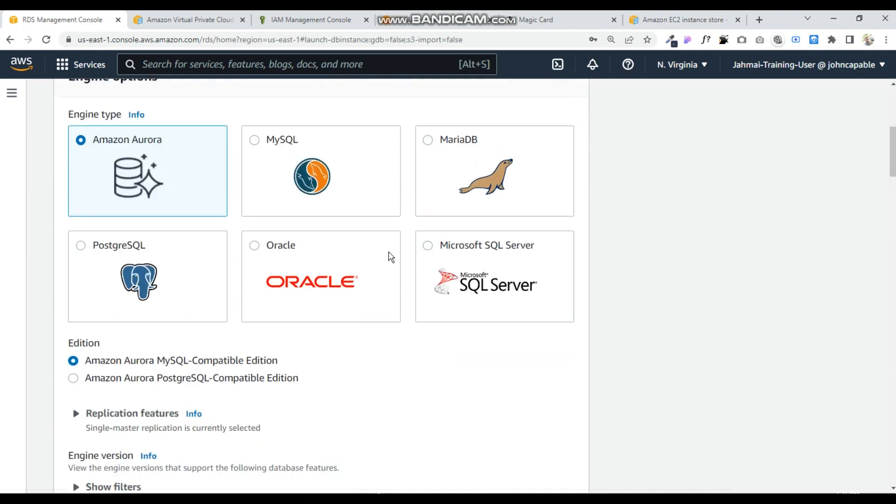
Create the Aurora MySQL database database-2 with Easy create, keeping the Dev/Test size, admin username and auto-generated password.
{"action": "scroll", "coordinate": [387, 229], "scroll_direction": "up", "scroll_amount": 5}
{"action": "left_click", "coordinate": [342, 295]}
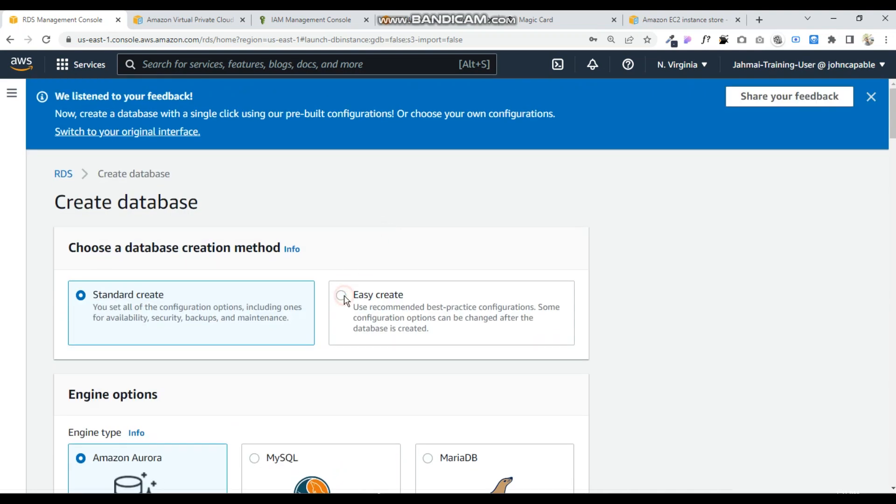
{"action": "scroll", "coordinate": [357, 294], "scroll_direction": "down", "scroll_amount": 6}
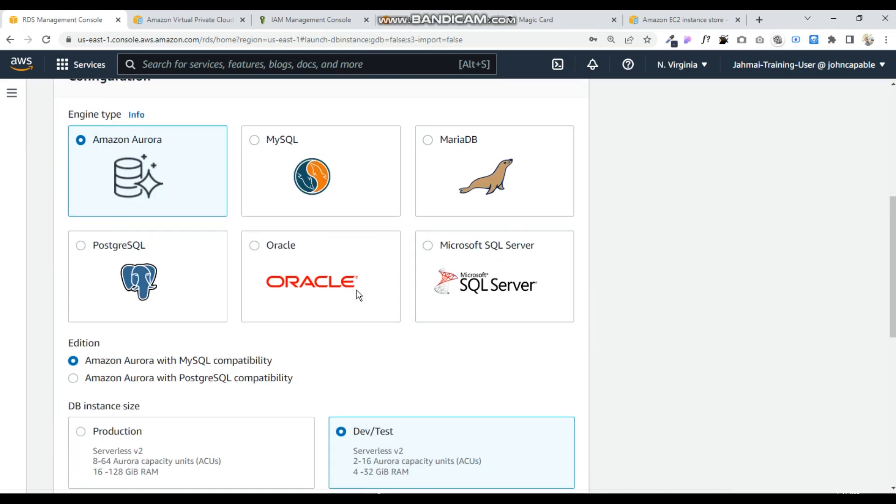
{"action": "scroll", "coordinate": [322, 302], "scroll_direction": "down", "scroll_amount": 6}
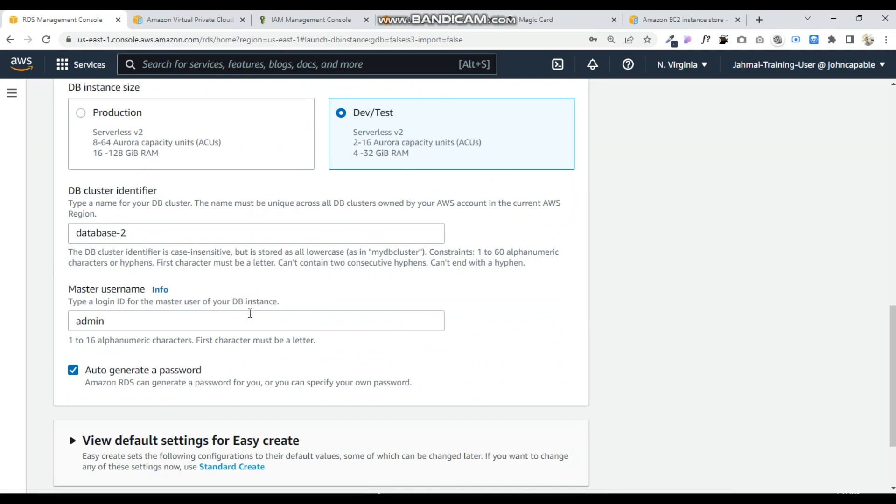
{"action": "scroll", "coordinate": [250, 313], "scroll_direction": "down", "scroll_amount": 2}
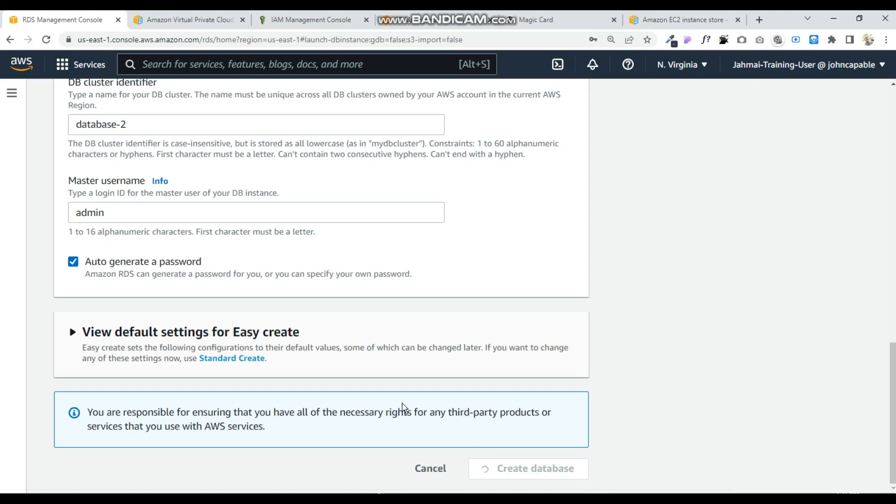
{"action": "scroll", "coordinate": [300, 218], "scroll_direction": "up", "scroll_amount": 5}
{"action": "scroll", "coordinate": [287, 245], "scroll_direction": "up", "scroll_amount": 5}
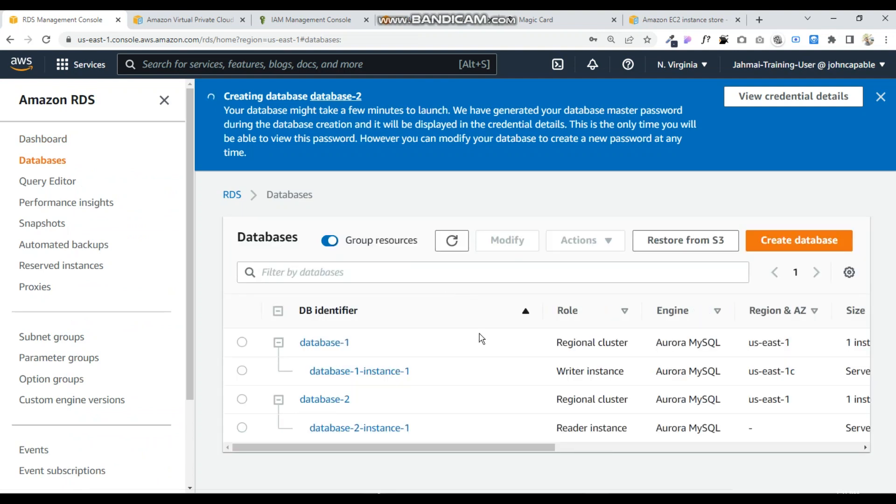
Examine the status, size and VPC of the listed databases, and select database-2.
{"action": "left_click", "coordinate": [413, 447]}
{"action": "left_click_drag", "start_coordinate": [412, 447], "coordinate": [623, 446]}
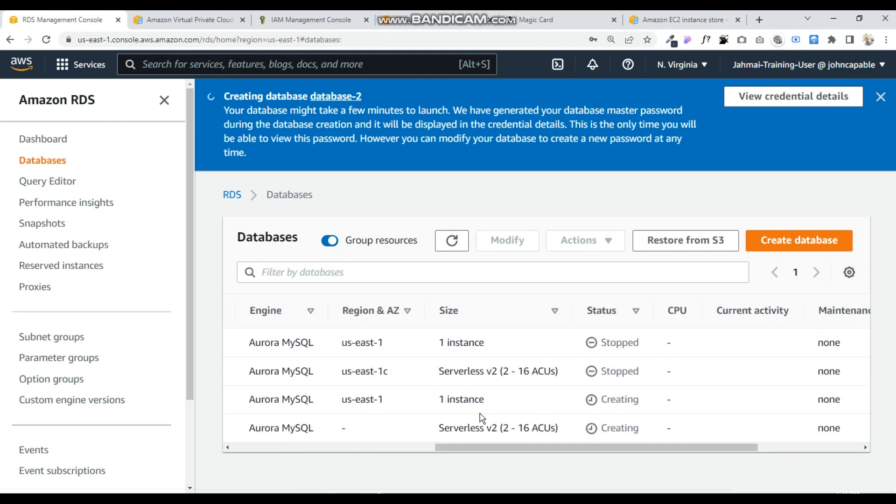
{"action": "left_click_drag", "start_coordinate": [505, 446], "coordinate": [628, 436]}
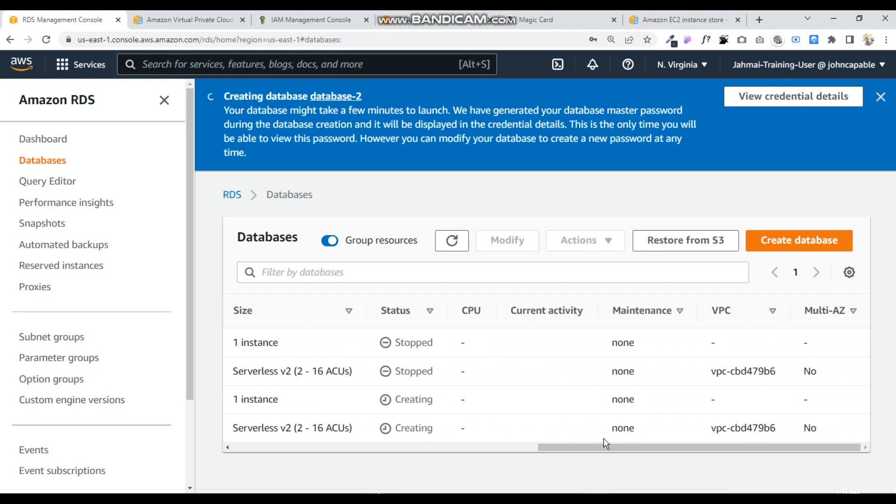
{"action": "left_click_drag", "start_coordinate": [596, 446], "coordinate": [178, 433]}
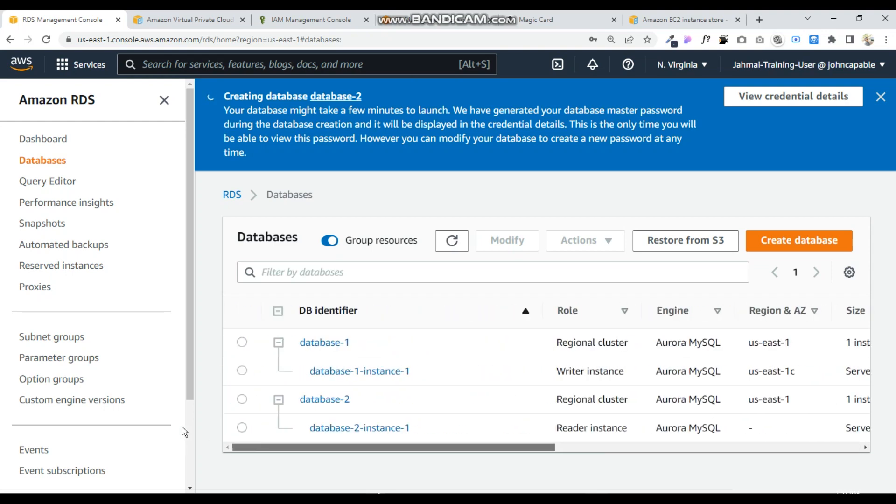
{"action": "left_click", "coordinate": [246, 401]}
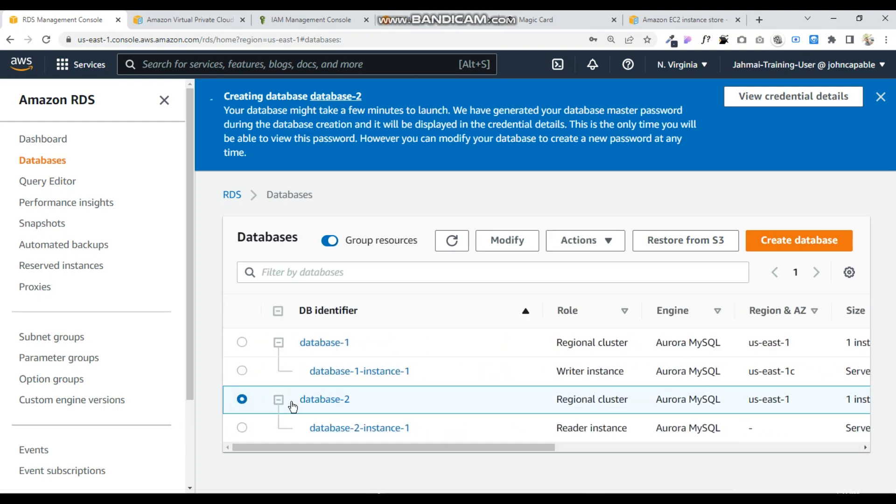
Start another database with Standard create and Amazon Aurora MySQL, and choose the Dev/Test template.
{"action": "left_click", "coordinate": [824, 241]}
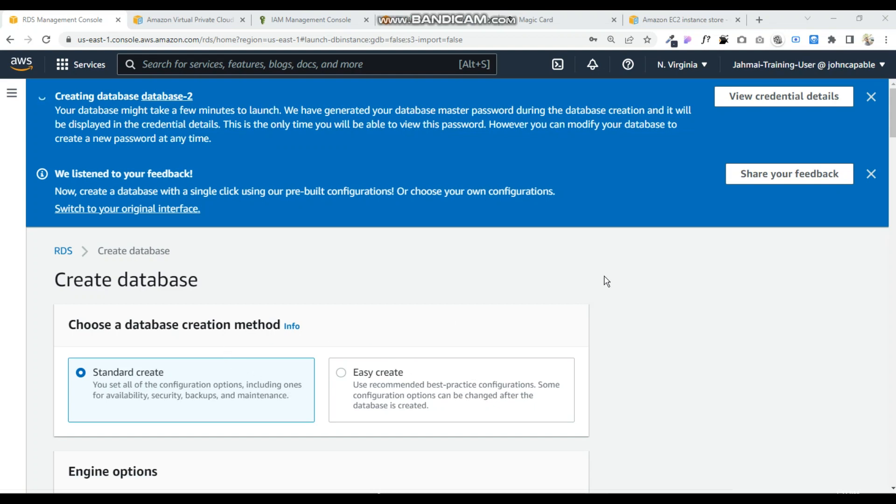
{"action": "scroll", "coordinate": [612, 287], "scroll_direction": "down", "scroll_amount": 6}
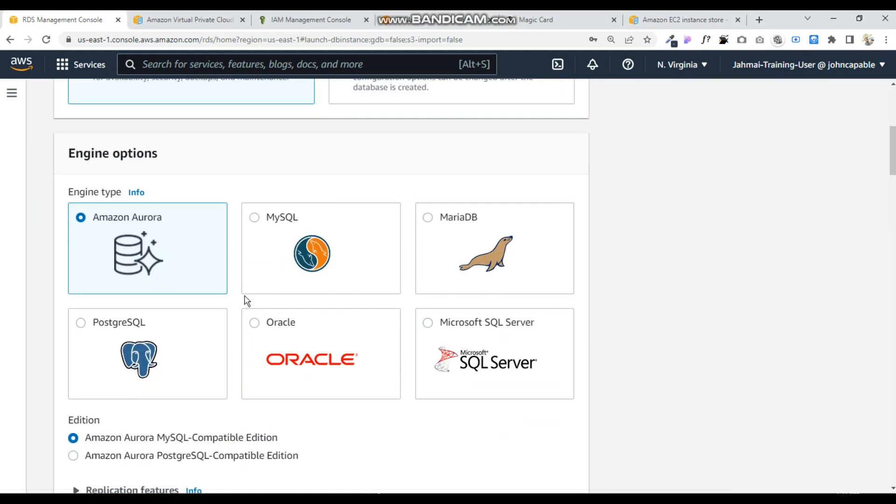
{"action": "scroll", "coordinate": [250, 299], "scroll_direction": "down", "scroll_amount": 6}
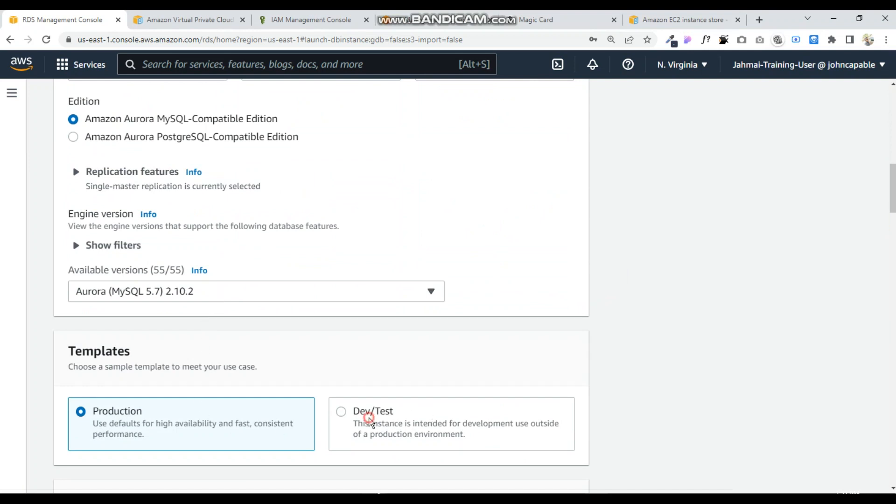
{"action": "left_click", "coordinate": [344, 413]}
{"action": "scroll", "coordinate": [343, 413], "scroll_direction": "down", "scroll_amount": 6}
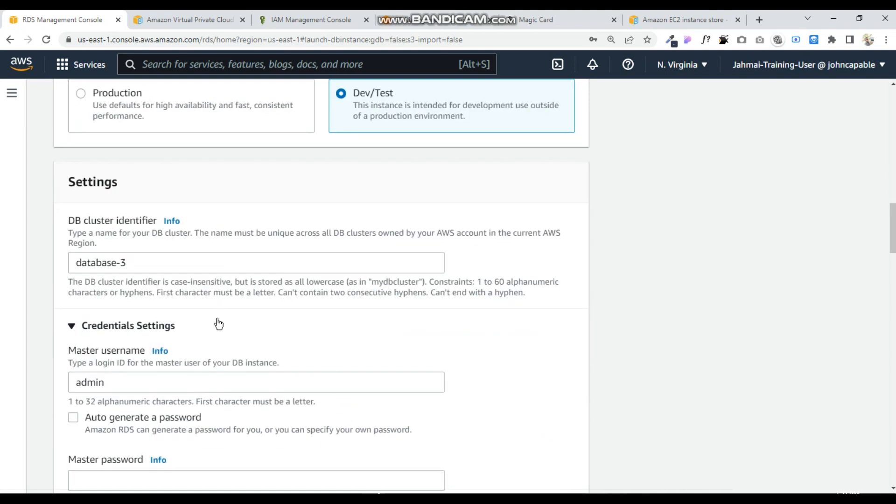
Try to set a short master password for database-3 and repeat it for confirmation.
{"action": "scroll", "coordinate": [192, 400], "scroll_direction": "down", "scroll_amount": 6}
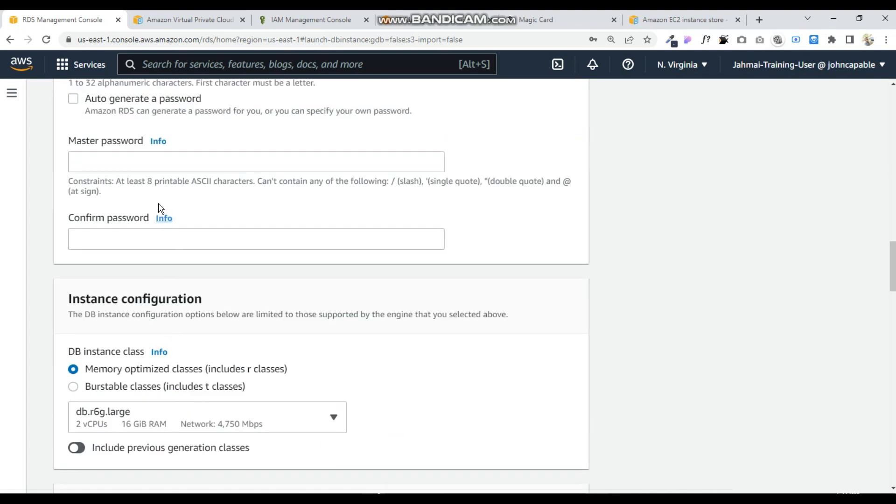
{"action": "left_click", "coordinate": [154, 157]}
{"action": "type", "text": "*****"}
{"action": "left_click", "coordinate": [140, 233]}
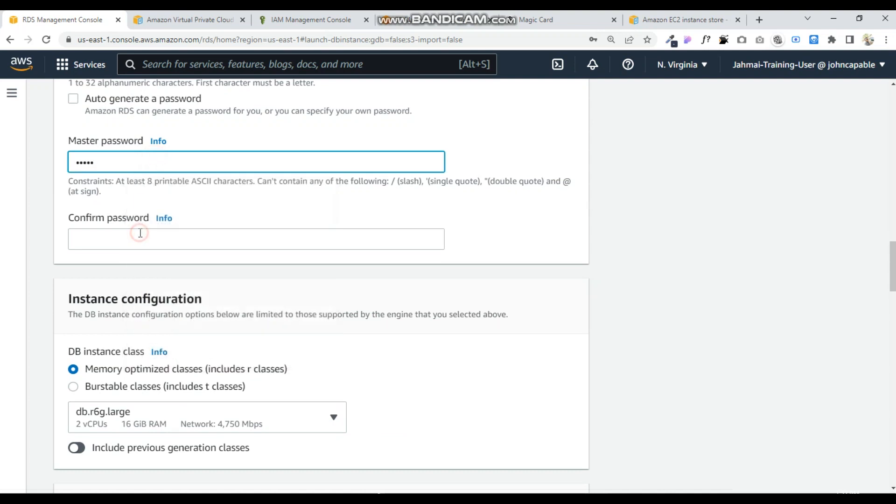
{"action": "left_click", "coordinate": [138, 239]}
{"action": "type", "text": "**"}
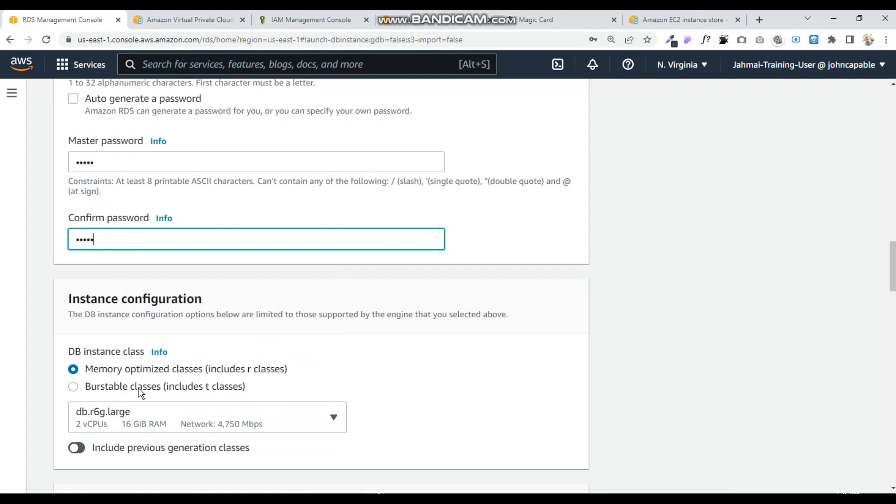
Look through the memory optimized DB instance classes and recheck the credentials settings.
{"action": "scroll", "coordinate": [140, 399], "scroll_direction": "down", "scroll_amount": 5}
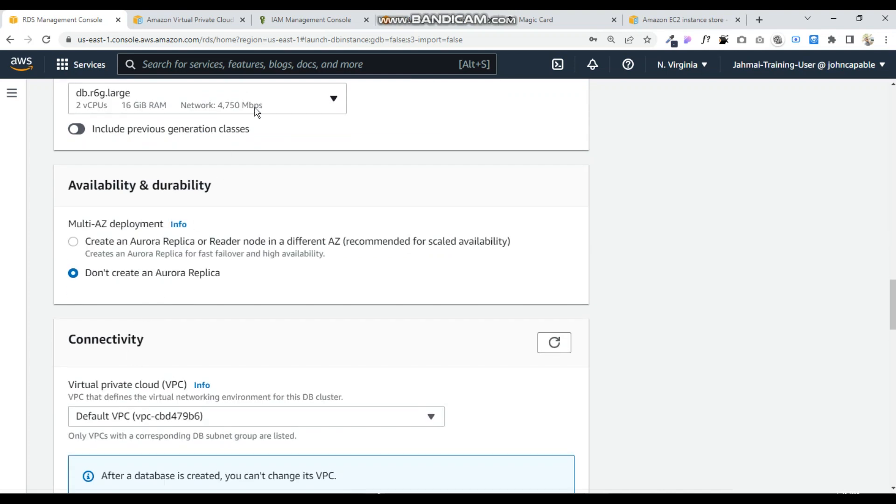
{"action": "left_click", "coordinate": [317, 100]}
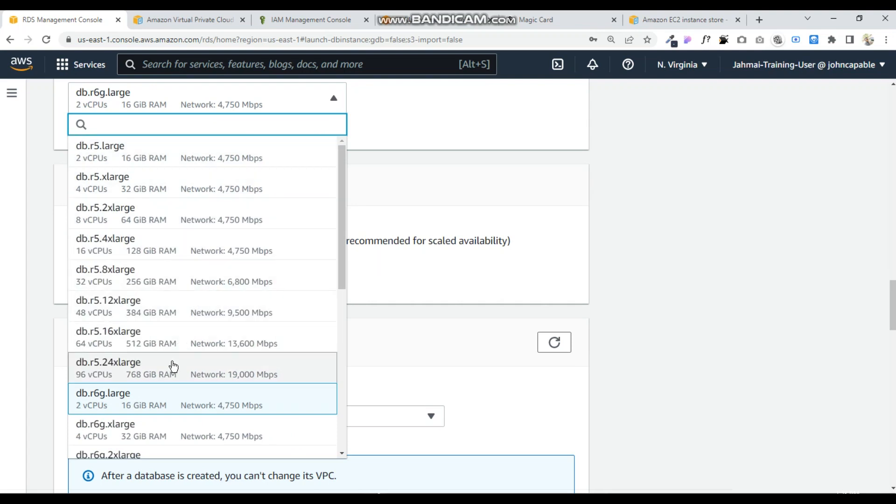
{"action": "scroll", "coordinate": [179, 338], "scroll_direction": "up", "scroll_amount": 10}
{"action": "scroll", "coordinate": [181, 337], "scroll_direction": "up", "scroll_amount": 1}
{"action": "scroll", "coordinate": [180, 337], "scroll_direction": "down", "scroll_amount": 5}
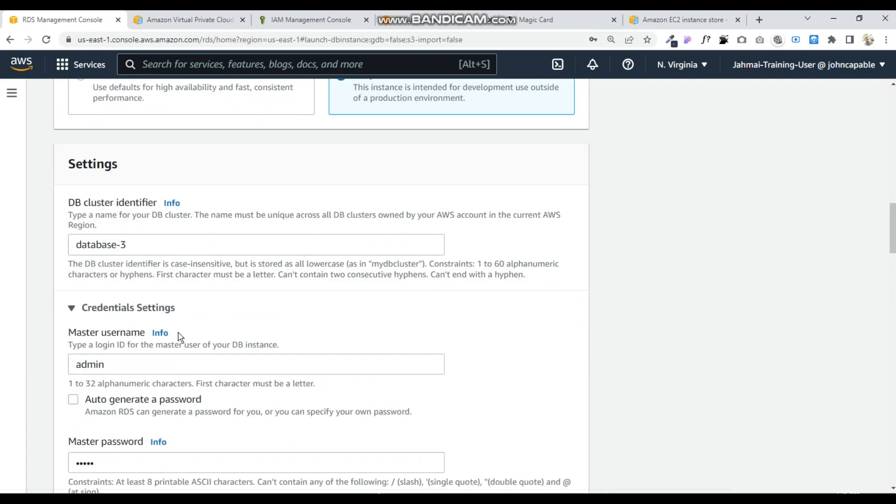
{"action": "scroll", "coordinate": [182, 339], "scroll_direction": "up", "scroll_amount": 5}
{"action": "scroll", "coordinate": [181, 337], "scroll_direction": "down", "scroll_amount": 5}
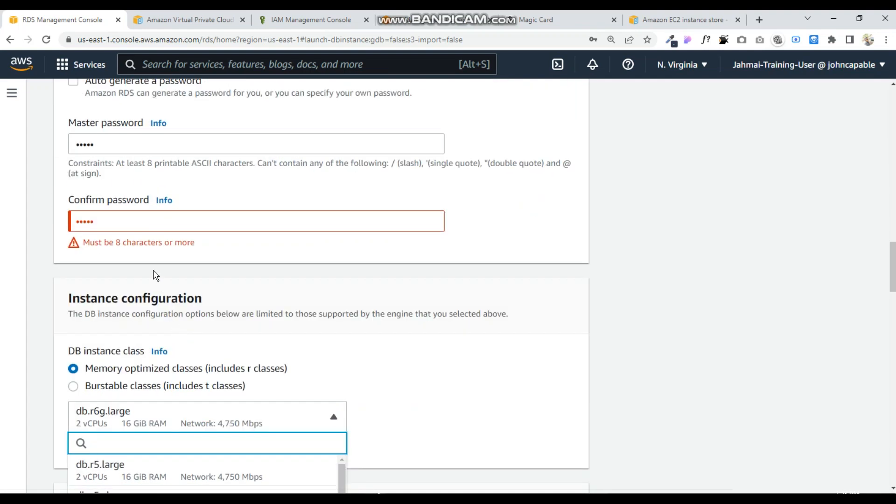
Replace both the confirmation and the master password with a matching password of at least 8 characters.
{"action": "left_click", "coordinate": [120, 219]}
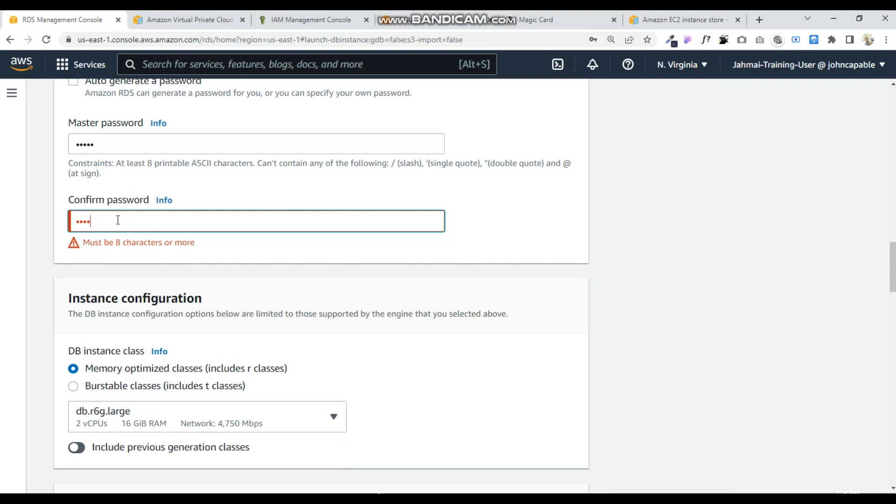
{"action": "key", "text": "BackSpace"}
{"action": "key", "text": "BackSpace"}
{"action": "key", "text": "BackSpace"}
{"action": "key", "text": "BackSpace"}
{"action": "type", "text": "••"}
{"action": "left_click", "coordinate": [113, 148]}
{"action": "left_click", "coordinate": [113, 148]}
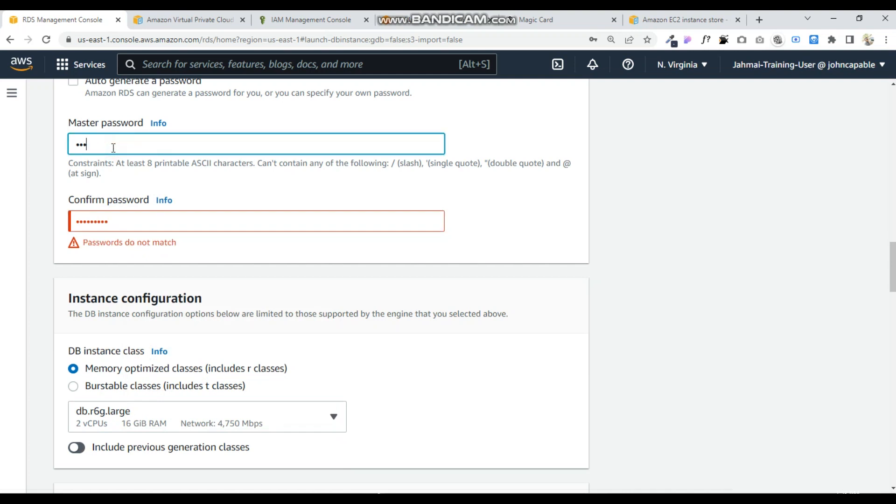
{"action": "key", "text": "BackSpace"}
{"action": "key", "text": "BackSpace"}
{"action": "key", "text": "BackSpace"}
{"action": "type", "text": "••"}
{"action": "left_click", "coordinate": [179, 261]}
Set the memory optimized DB instance class to db.r5.large.
{"action": "scroll", "coordinate": [173, 288], "scroll_direction": "down", "scroll_amount": 6}
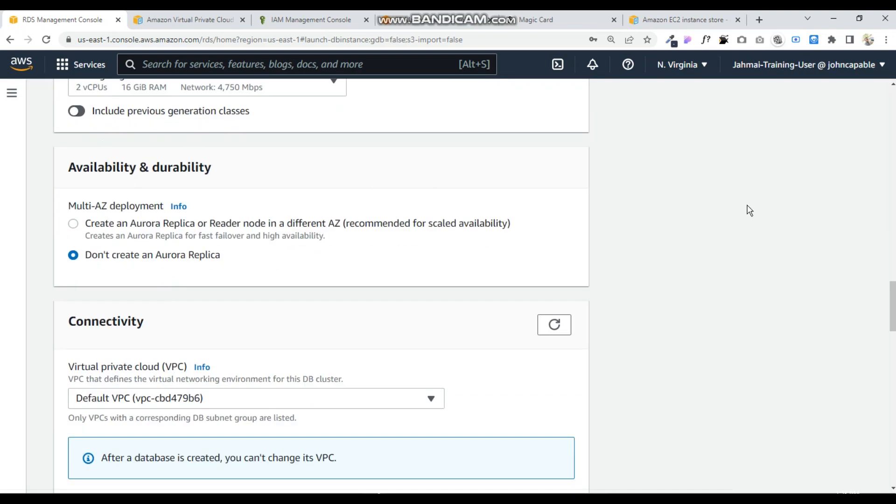
{"action": "left_click_drag", "start_coordinate": [893, 315], "coordinate": [893, 302]}
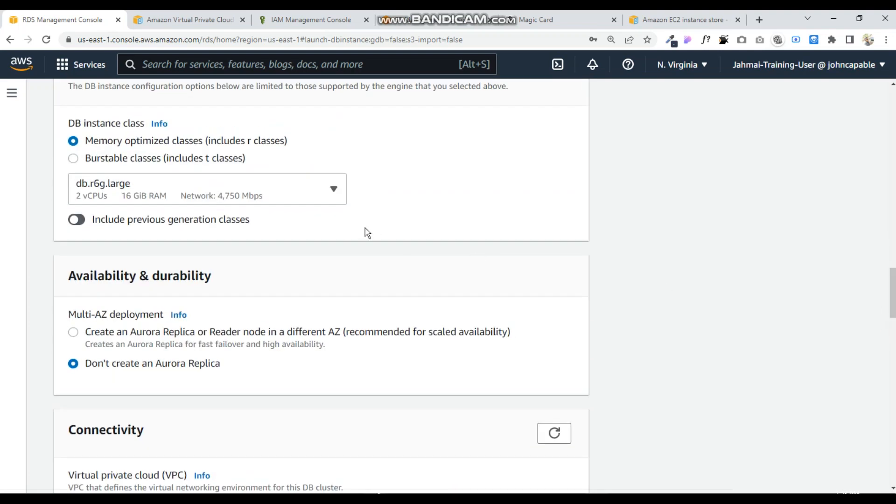
{"action": "left_click", "coordinate": [335, 193]}
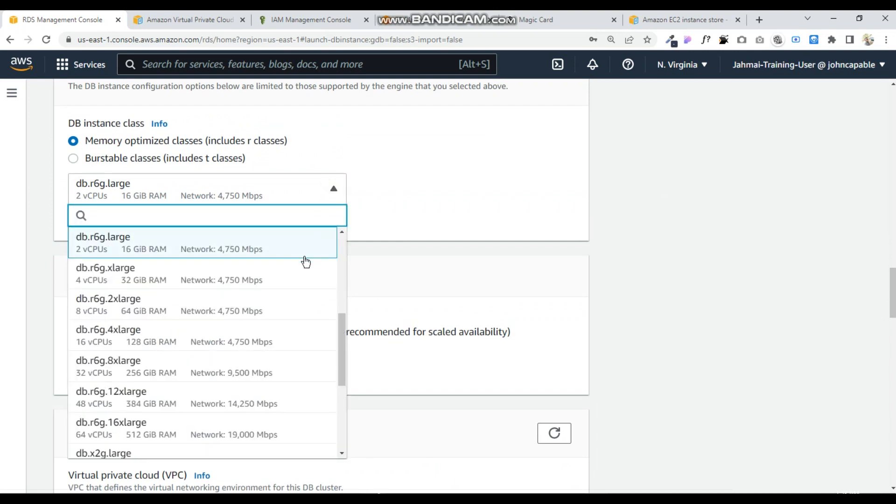
{"action": "left_click_drag", "start_coordinate": [344, 334], "coordinate": [322, 220]}
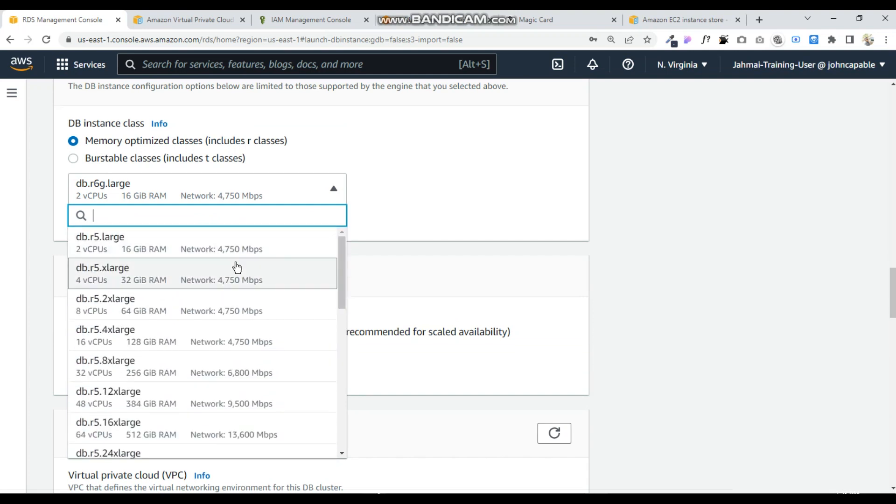
{"action": "left_click", "coordinate": [197, 253]}
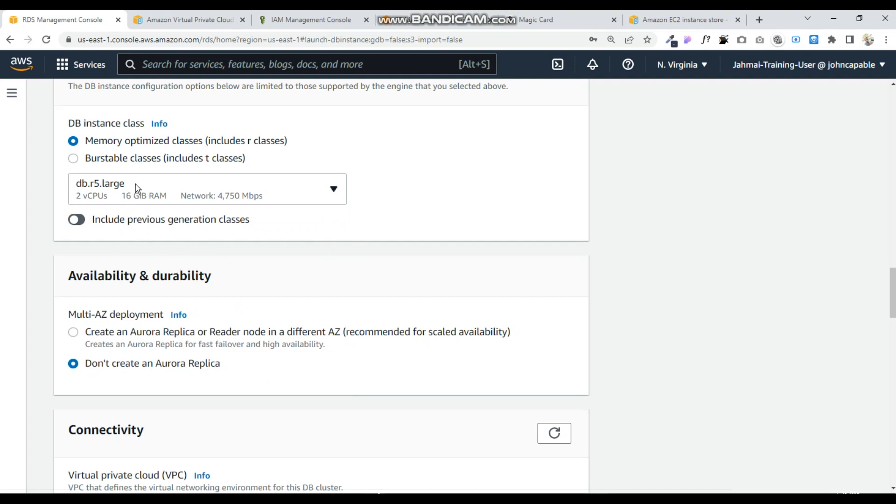
Switch the DB instance class to burstable classes and choose db.t3.small.
{"action": "left_click", "coordinate": [74, 159]}
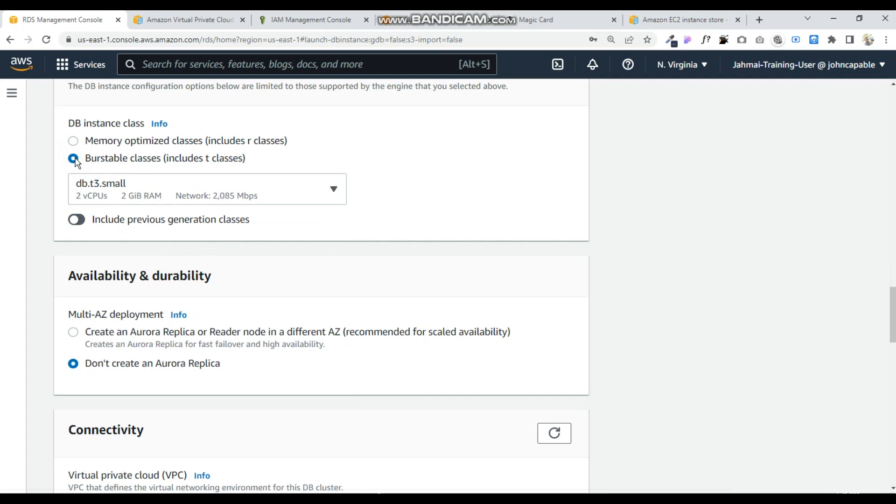
{"action": "left_click", "coordinate": [338, 192]}
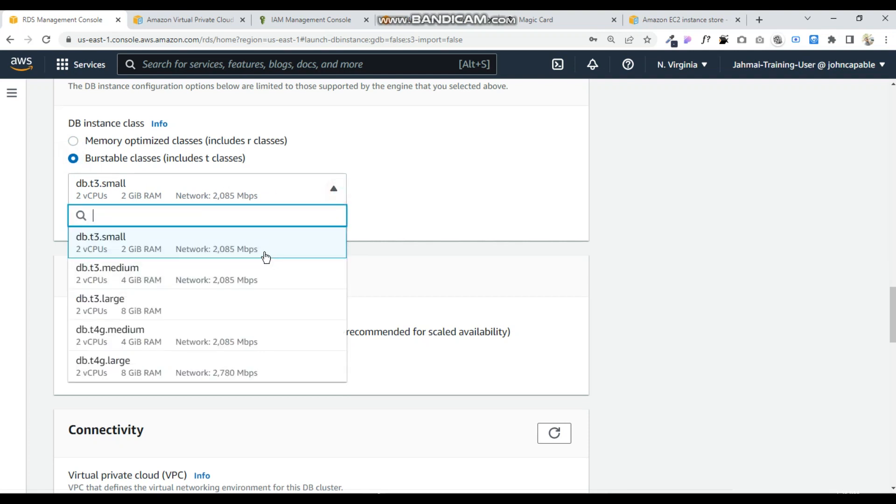
{"action": "left_click", "coordinate": [248, 240]}
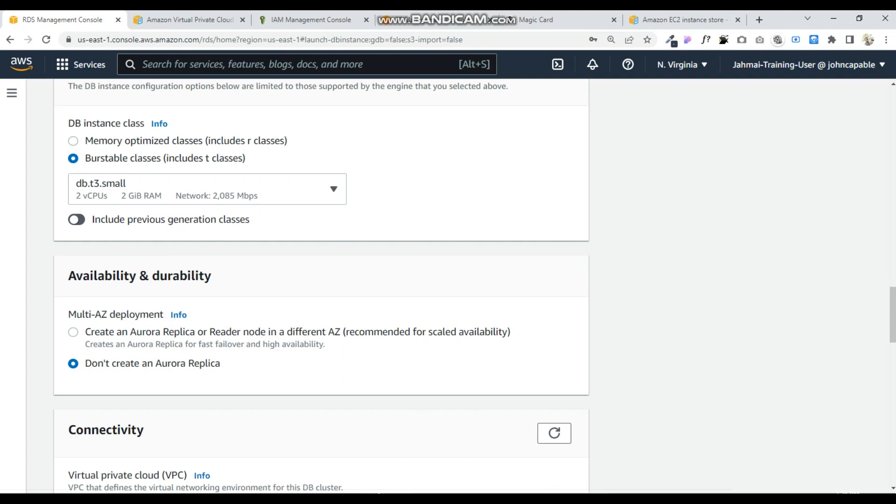
Check the RDS tier in the multi.png architecture diagram, and return to the database configuration.
{"action": "mouse_move", "coordinate": [374, 498]}
{"action": "mouse_move", "coordinate": [598, 498]}
{"action": "left_click", "coordinate": [657, 441]}
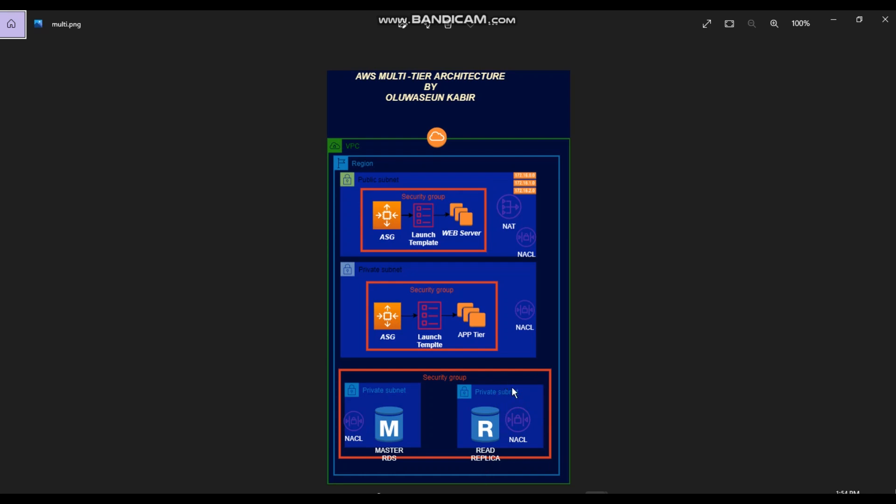
{"action": "left_click", "coordinate": [833, 20]}
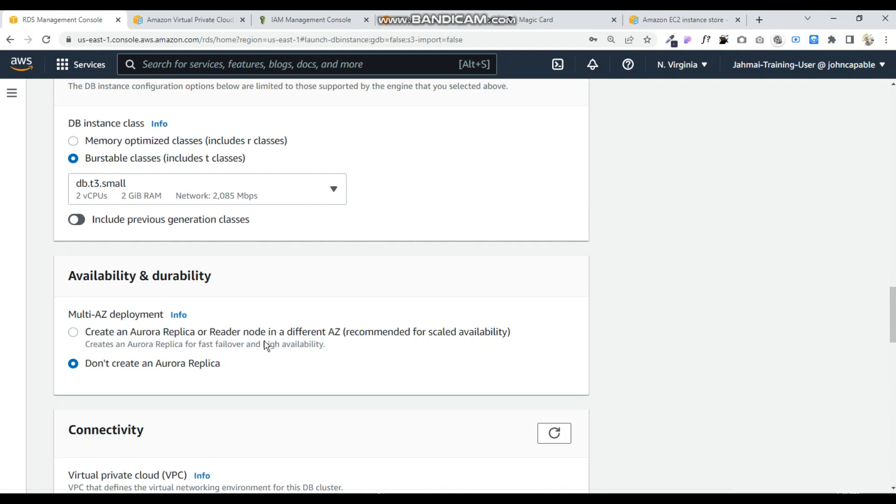
Set the database's virtual private cloud to the amuda VPC in the connectivity settings.
{"action": "scroll", "coordinate": [264, 353], "scroll_direction": "down", "scroll_amount": 6}
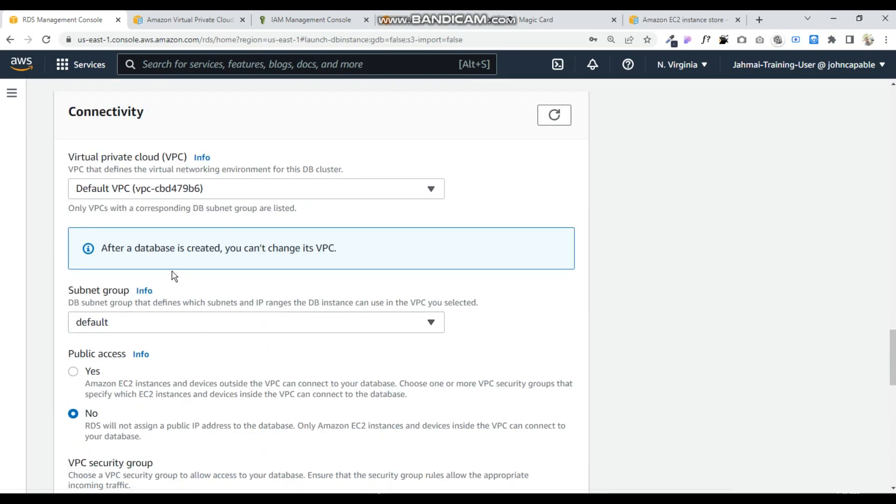
{"action": "left_click", "coordinate": [294, 183]}
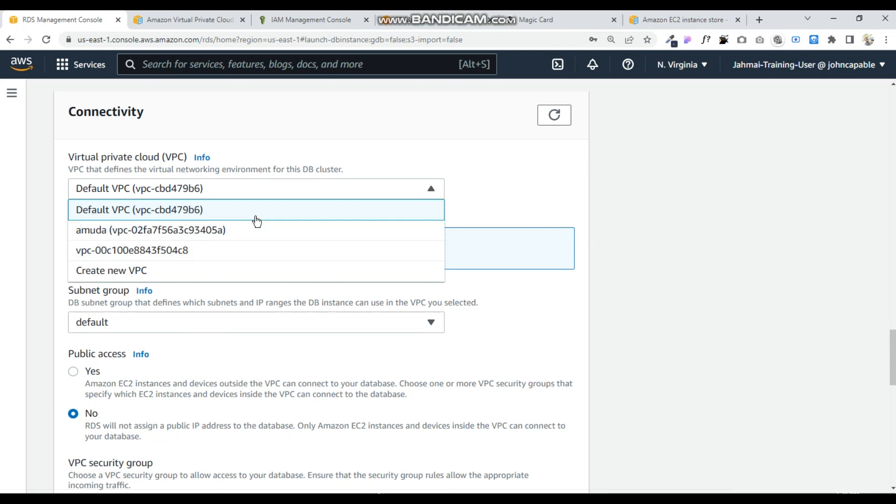
{"action": "left_click", "coordinate": [252, 232]}
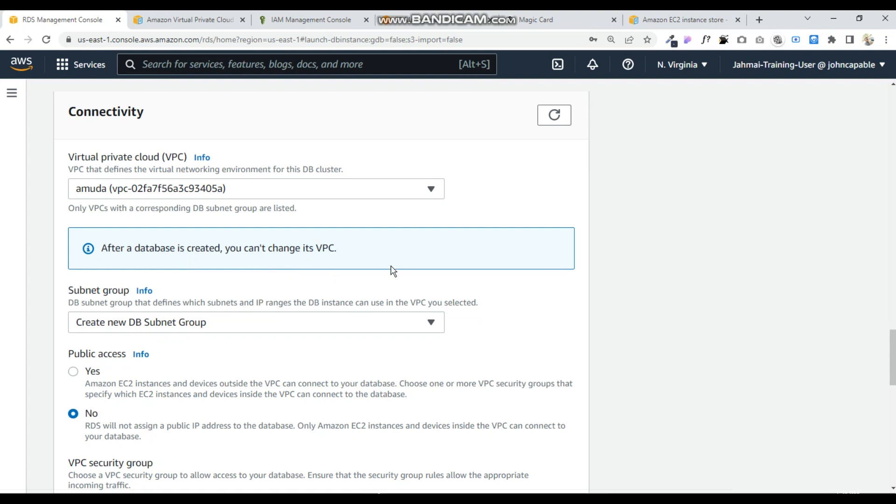
Review the subnet group choices and the existing VPC security groups available for the database.
{"action": "left_click", "coordinate": [391, 326]}
{"action": "left_click", "coordinate": [391, 326]}
{"action": "scroll", "coordinate": [261, 375], "scroll_direction": "down", "scroll_amount": 5}
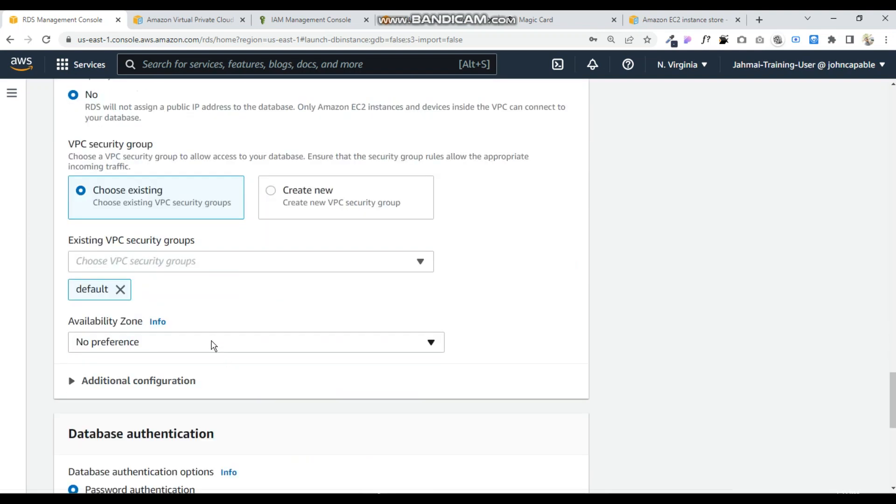
{"action": "scroll", "coordinate": [205, 351], "scroll_direction": "up", "scroll_amount": 5}
{"action": "scroll", "coordinate": [173, 400], "scroll_direction": "down", "scroll_amount": 5}
{"action": "left_click", "coordinate": [192, 262]}
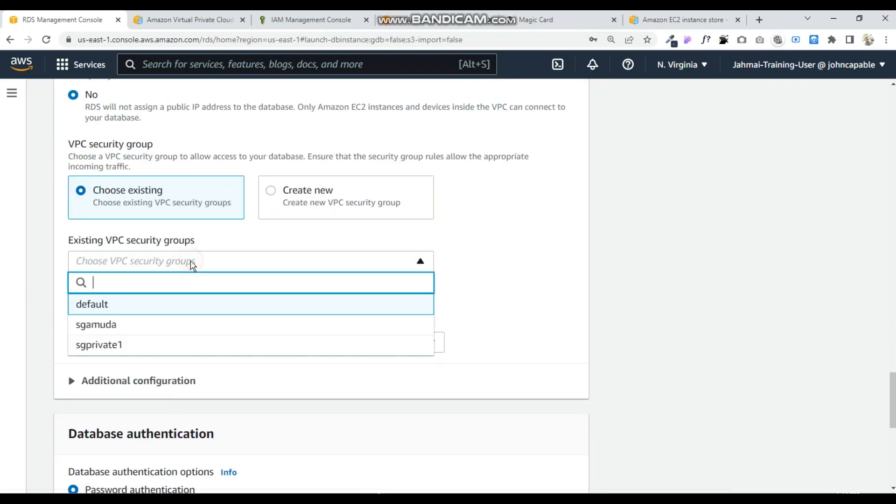
{"action": "left_click", "coordinate": [156, 348]}
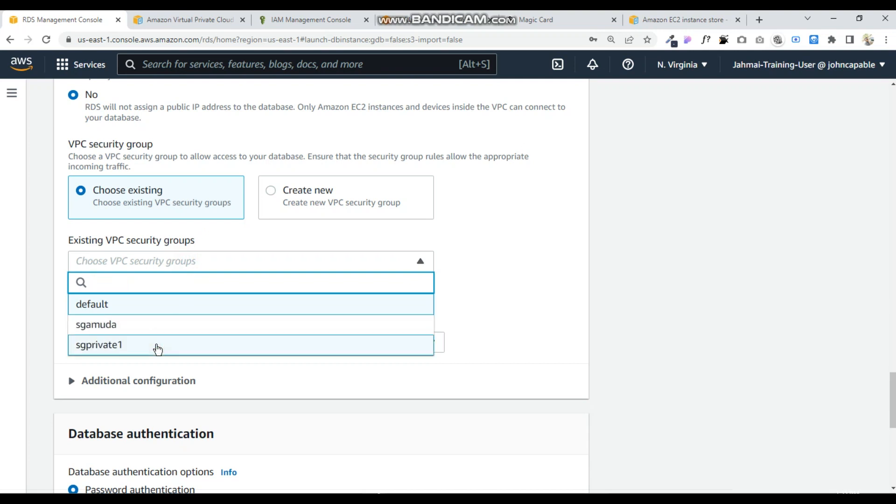
{"action": "left_click", "coordinate": [123, 346]}
{"action": "left_click", "coordinate": [489, 301]}
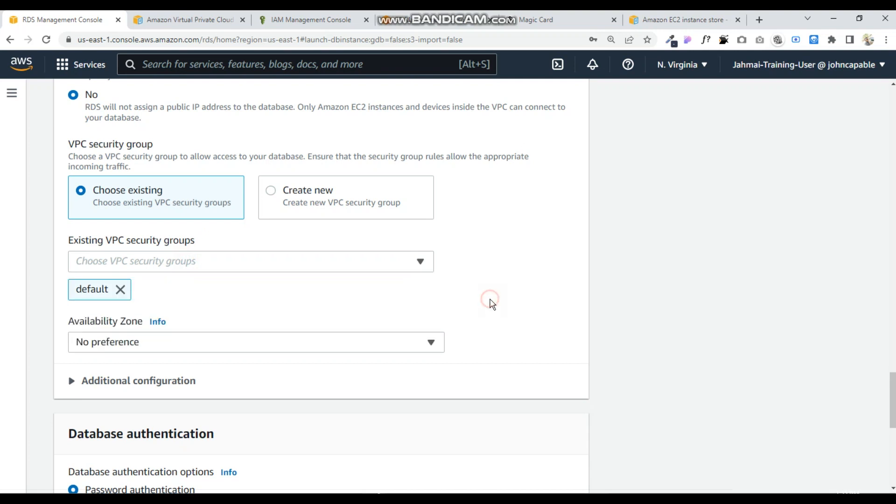
Set the availability zone to us-east-1a and replace the default VPC security group with sgprivate1.
{"action": "left_click", "coordinate": [280, 345]}
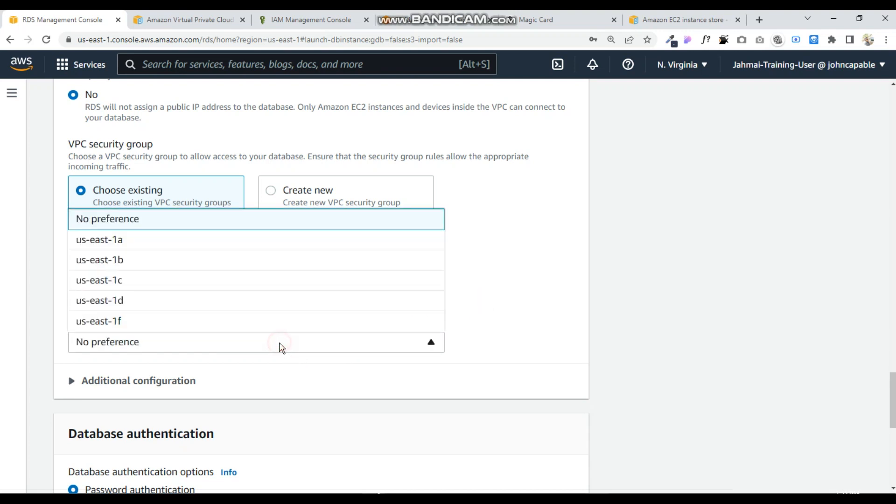
{"action": "left_click", "coordinate": [174, 239]}
{"action": "left_click", "coordinate": [243, 260]}
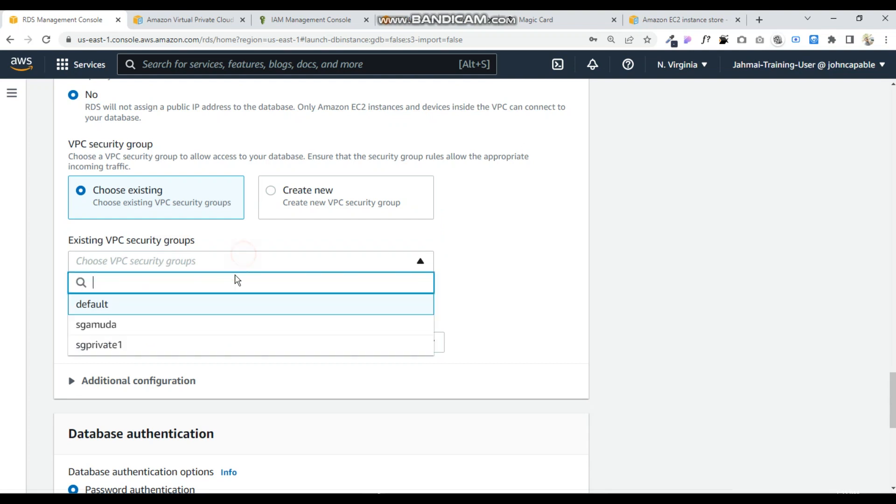
{"action": "left_click", "coordinate": [198, 329]}
{"action": "left_click", "coordinate": [192, 345]}
{"action": "left_click", "coordinate": [240, 329]}
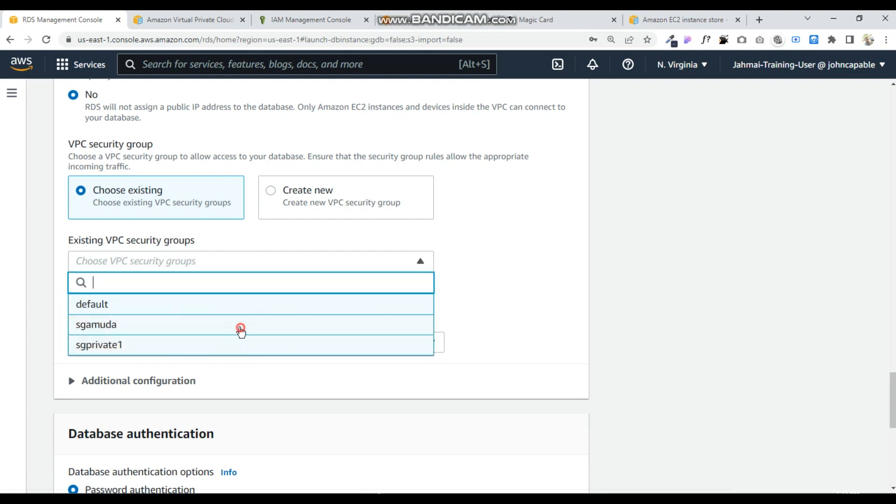
{"action": "left_click", "coordinate": [253, 312]}
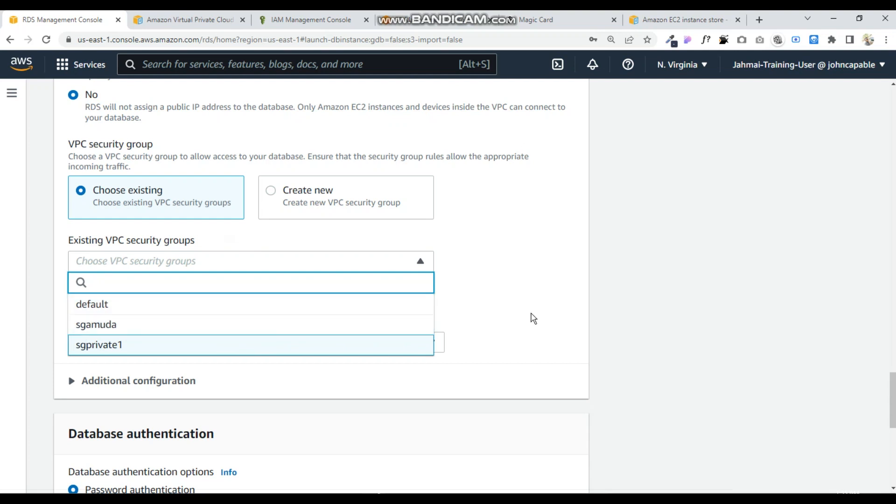
{"action": "left_click", "coordinate": [485, 309]}
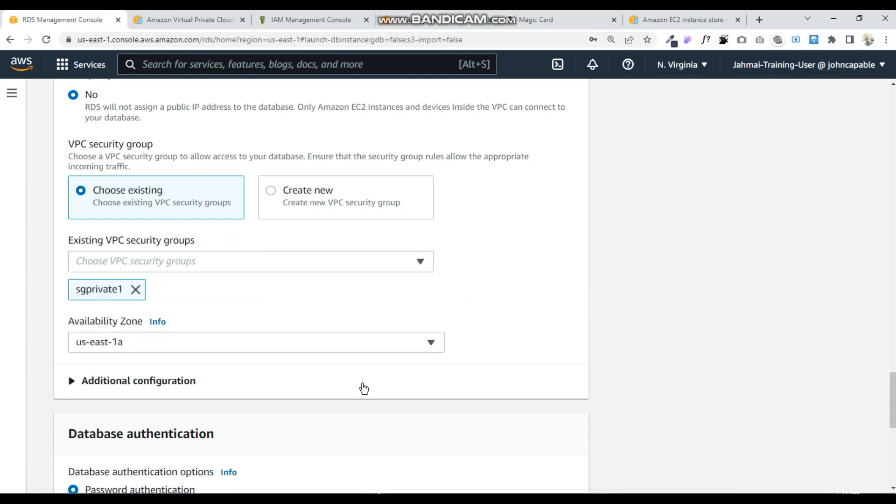
Expand the additional connectivity configuration and try to create the database with password authentication.
{"action": "left_click", "coordinate": [157, 385]}
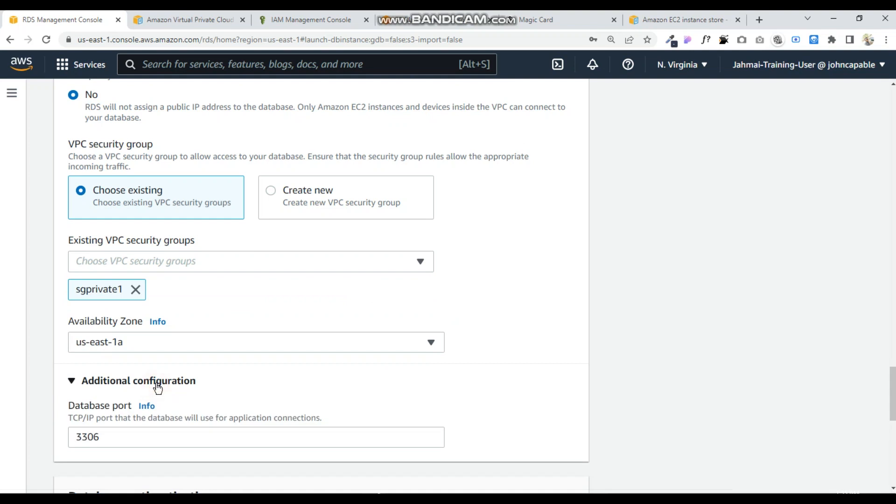
{"action": "scroll", "coordinate": [173, 403], "scroll_direction": "down", "scroll_amount": 6}
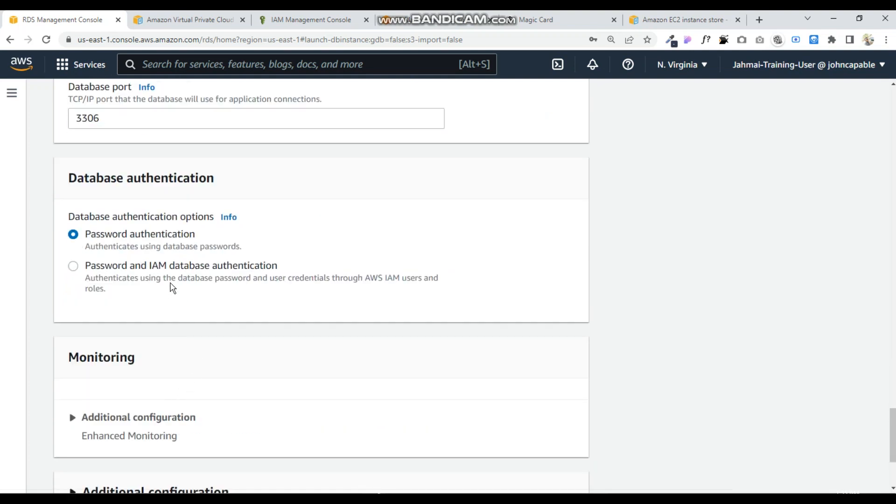
{"action": "scroll", "coordinate": [173, 288], "scroll_direction": "down", "scroll_amount": 3}
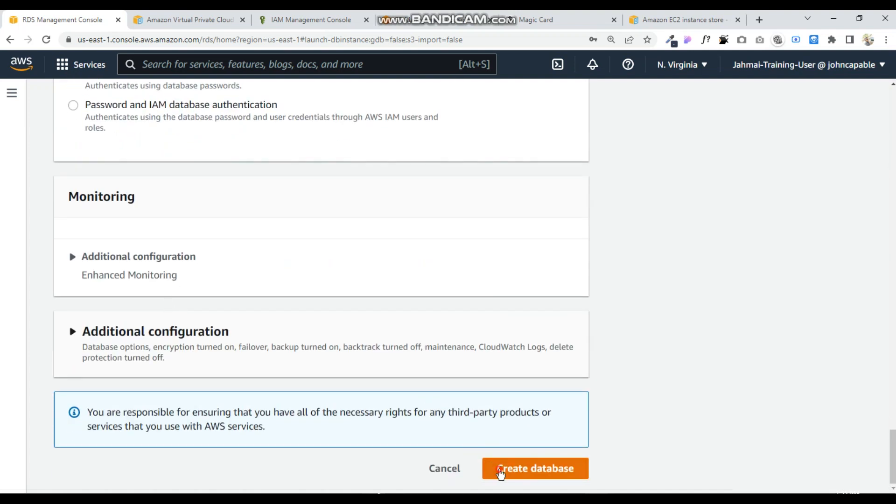
{"action": "left_click", "coordinate": [538, 469]}
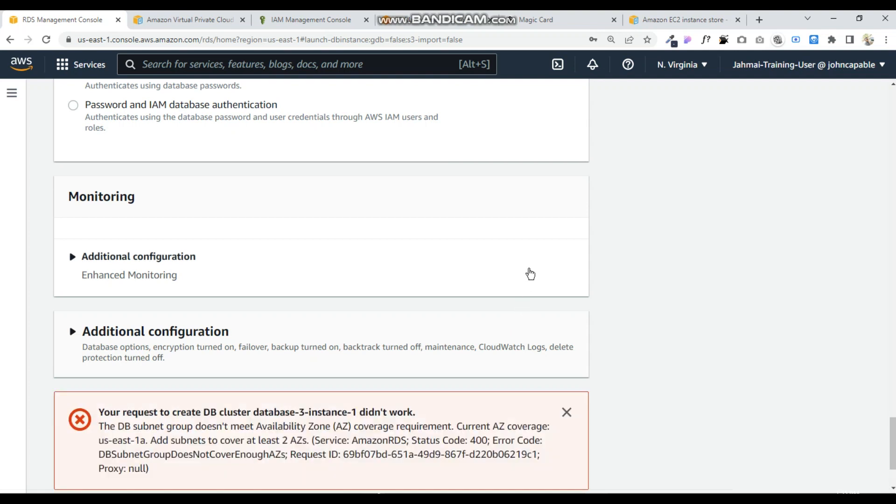
{"action": "scroll", "coordinate": [513, 392], "scroll_direction": "down", "scroll_amount": 1}
{"action": "scroll", "coordinate": [513, 392], "scroll_direction": "down", "scroll_amount": 2}
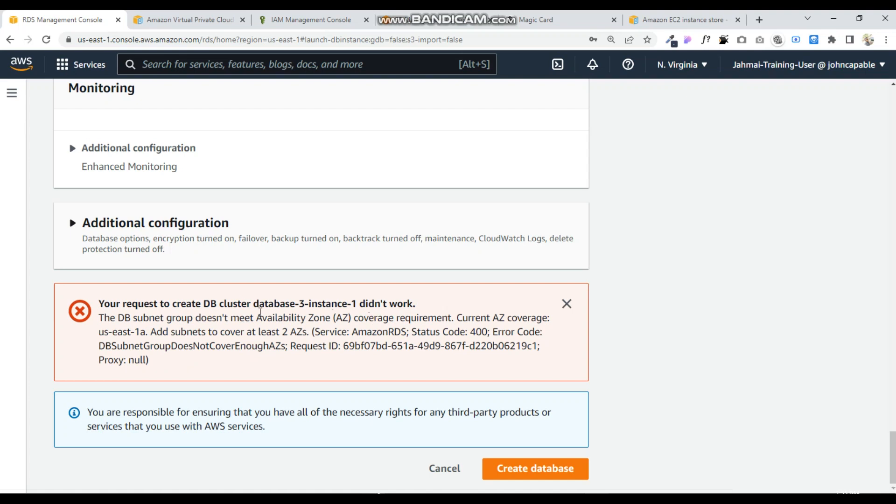
Change the database's availability zone to us-east-1b and try again to create it.
{"action": "scroll", "coordinate": [260, 311], "scroll_direction": "up", "scroll_amount": 5}
{"action": "scroll", "coordinate": [202, 266], "scroll_direction": "up", "scroll_amount": 5}
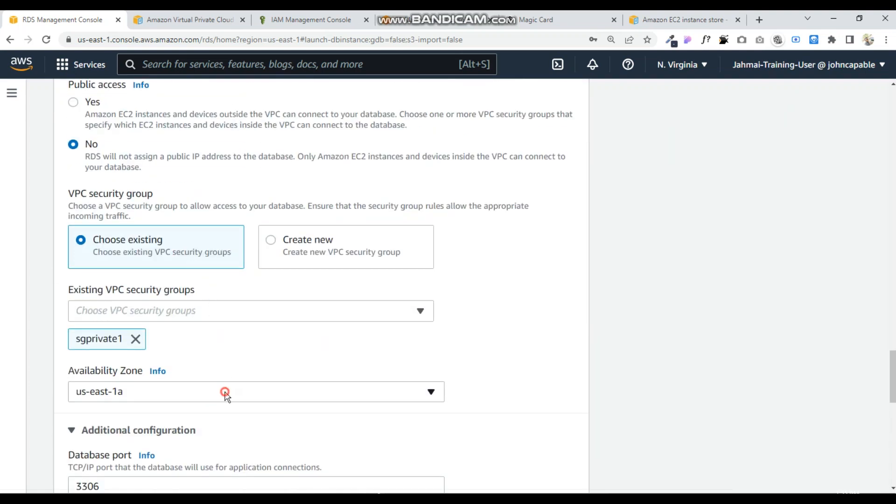
{"action": "left_click", "coordinate": [223, 393]}
{"action": "left_click", "coordinate": [177, 309]}
{"action": "scroll", "coordinate": [217, 369], "scroll_direction": "down", "scroll_amount": 15}
{"action": "left_click", "coordinate": [513, 462]}
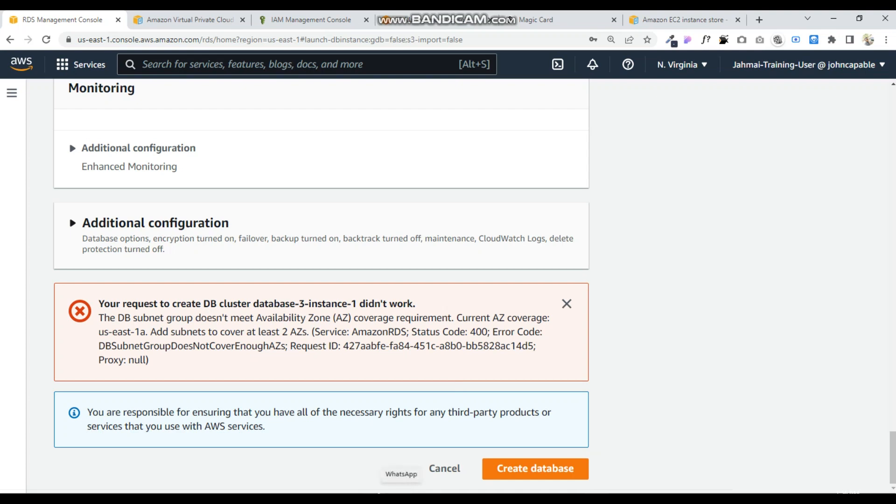
Review the connectivity, authentication, Multi-AZ and cluster settings against the database creation error about availability zone coverage.
{"action": "scroll", "coordinate": [190, 330], "scroll_direction": "up", "scroll_amount": 5}
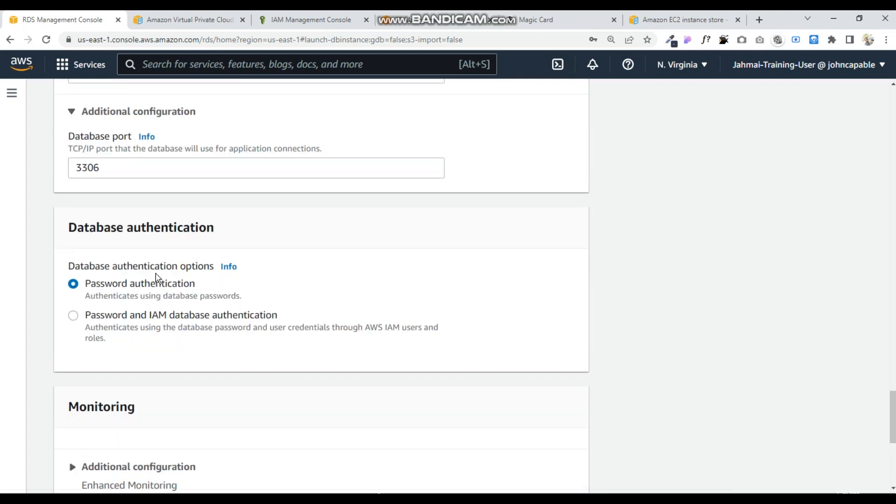
{"action": "scroll", "coordinate": [156, 283], "scroll_direction": "up", "scroll_amount": 5}
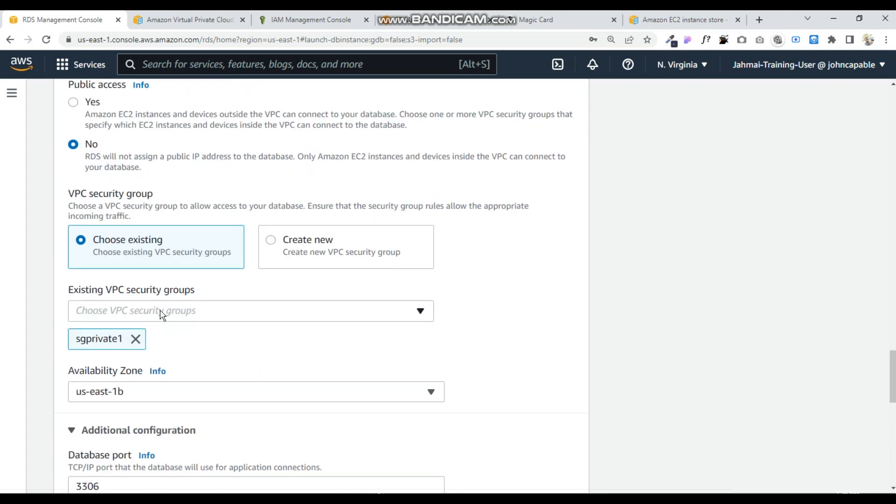
{"action": "scroll", "coordinate": [203, 315], "scroll_direction": "up", "scroll_amount": 5}
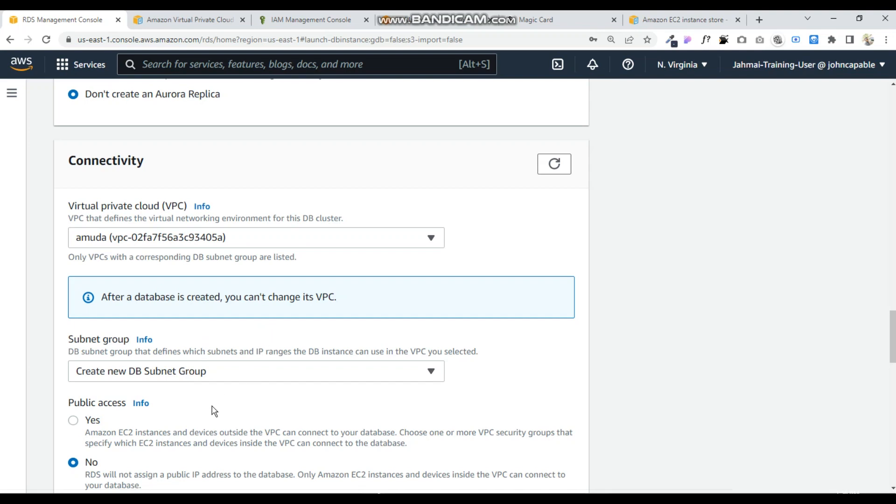
{"action": "scroll", "coordinate": [206, 415], "scroll_direction": "down", "scroll_amount": 5}
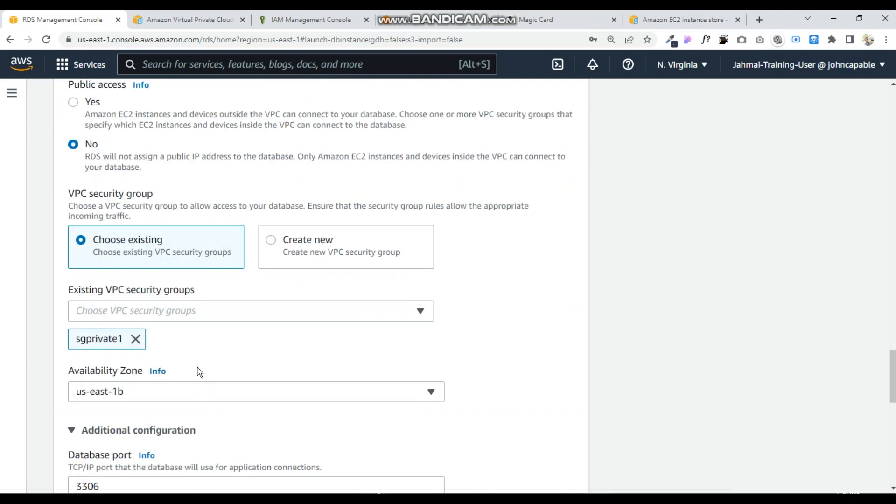
{"action": "scroll", "coordinate": [201, 374], "scroll_direction": "up", "scroll_amount": 5}
{"action": "scroll", "coordinate": [203, 377], "scroll_direction": "down", "scroll_amount": 5}
{"action": "scroll", "coordinate": [205, 380], "scroll_direction": "down", "scroll_amount": 5}
{"action": "scroll", "coordinate": [206, 380], "scroll_direction": "up", "scroll_amount": 1}
{"action": "scroll", "coordinate": [208, 381], "scroll_direction": "down", "scroll_amount": 1}
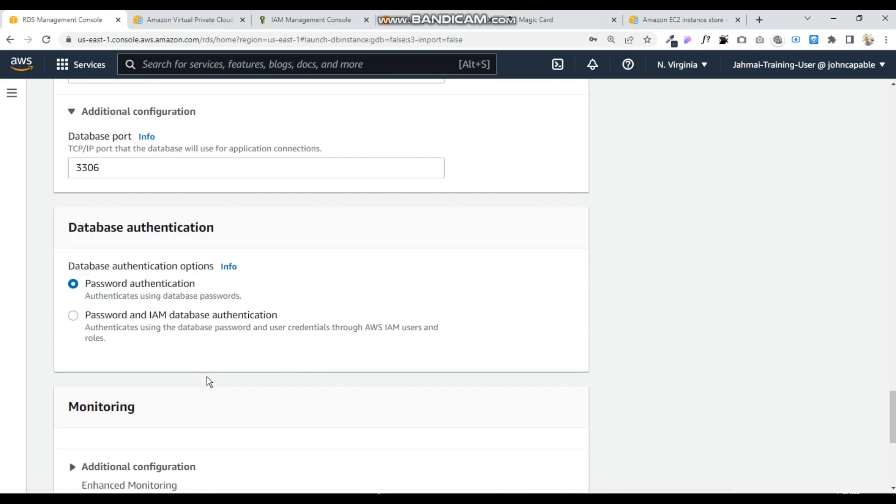
{"action": "scroll", "coordinate": [208, 382], "scroll_direction": "down", "scroll_amount": 5}
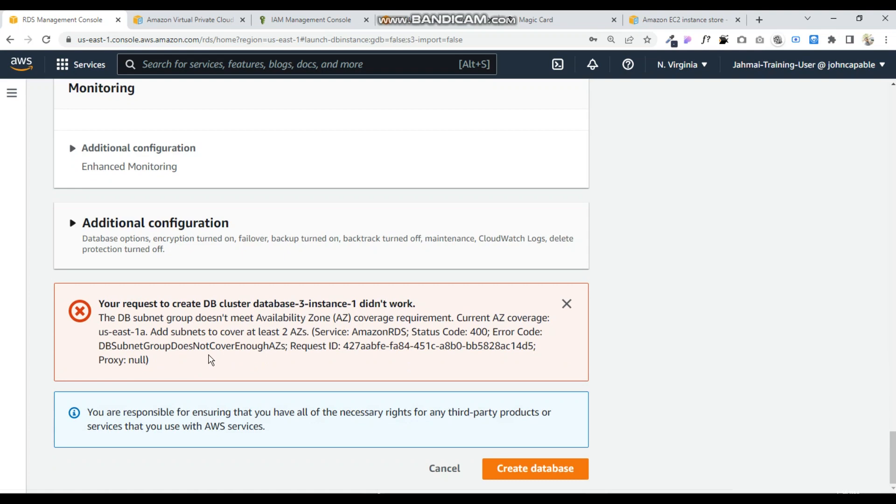
{"action": "scroll", "coordinate": [210, 350], "scroll_direction": "up", "scroll_amount": 15}
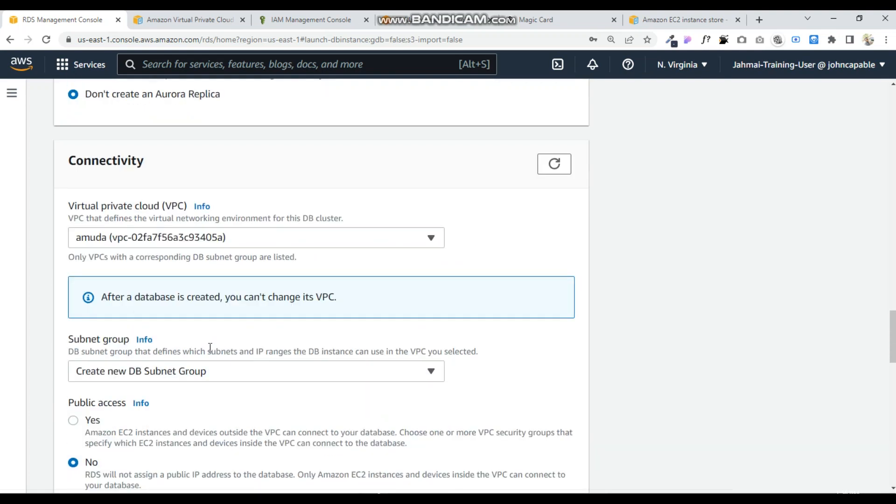
{"action": "scroll", "coordinate": [210, 348], "scroll_direction": "up", "scroll_amount": 5}
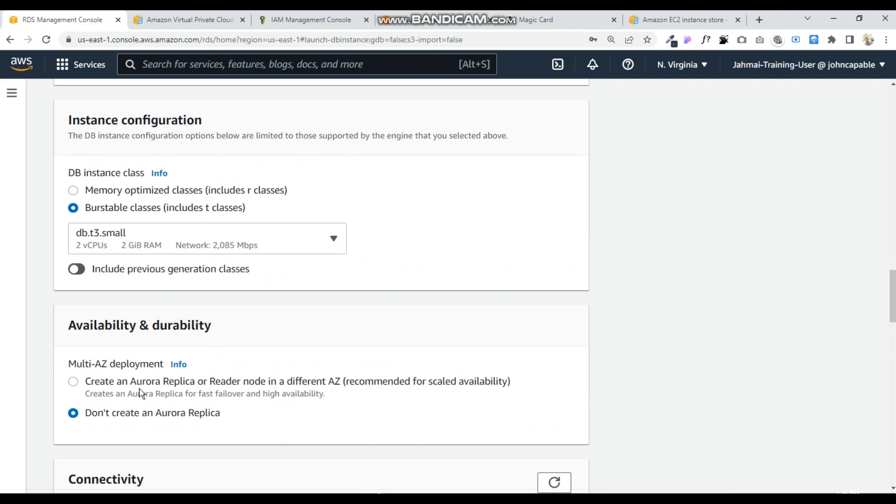
{"action": "scroll", "coordinate": [164, 387], "scroll_direction": "down", "scroll_amount": 5}
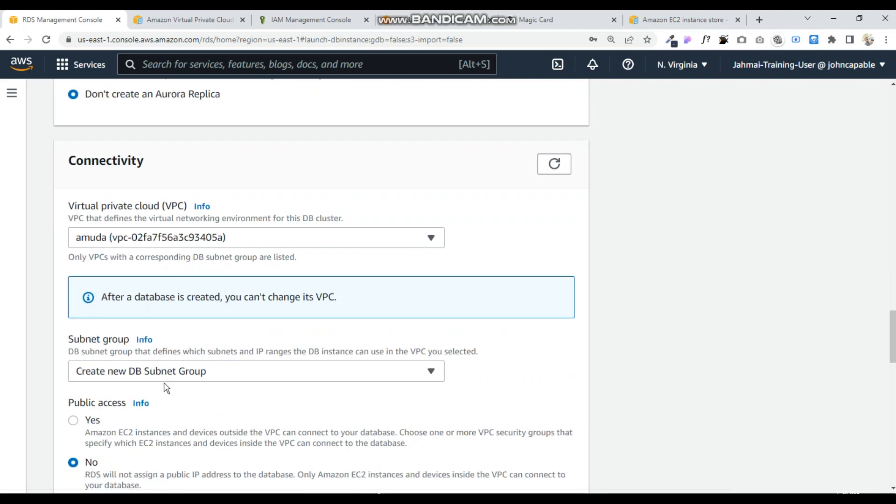
{"action": "scroll", "coordinate": [168, 387], "scroll_direction": "down", "scroll_amount": 10}
{"action": "scroll", "coordinate": [176, 388], "scroll_direction": "down", "scroll_amount": 5}
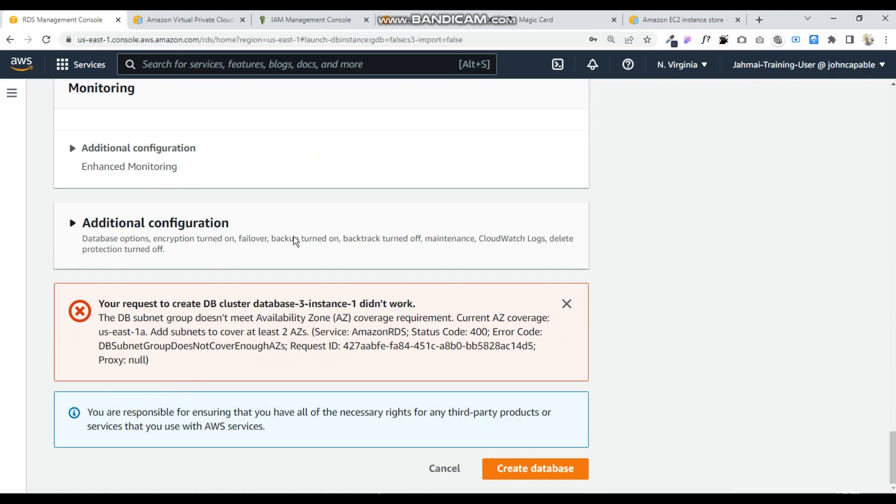
{"action": "scroll", "coordinate": [290, 236], "scroll_direction": "up", "scroll_amount": 20}
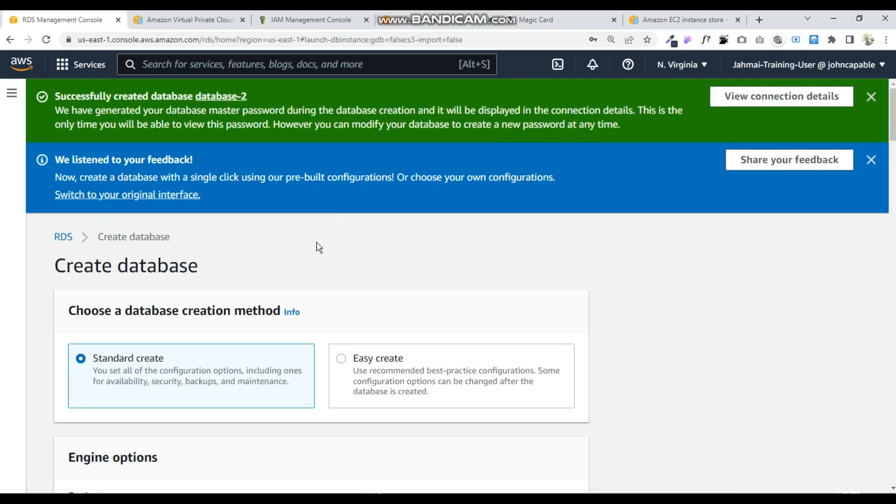
{"action": "scroll", "coordinate": [240, 278], "scroll_direction": "down", "scroll_amount": 10}
{"action": "scroll", "coordinate": [252, 287], "scroll_direction": "down", "scroll_amount": 15}
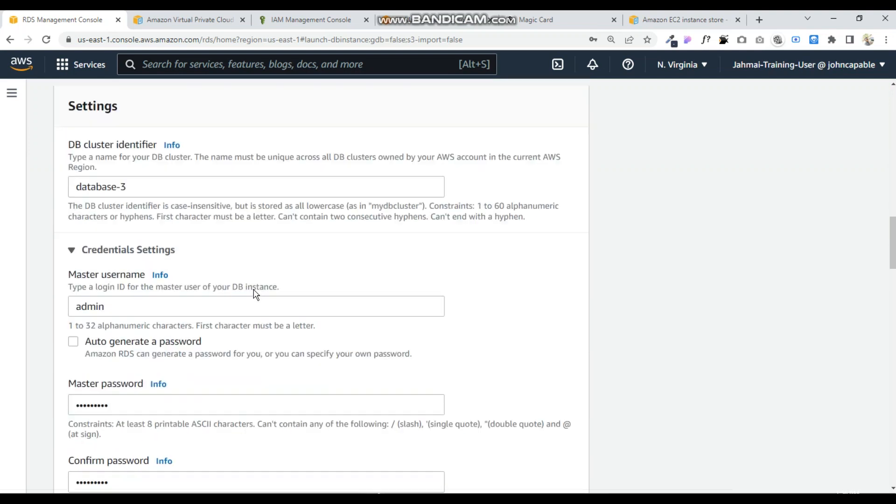
Leave the creation form for the RDS databases list and examine each database's size and status, plus the actions offered for database-2.
{"action": "scroll", "coordinate": [252, 287], "scroll_direction": "up", "scroll_amount": 20}
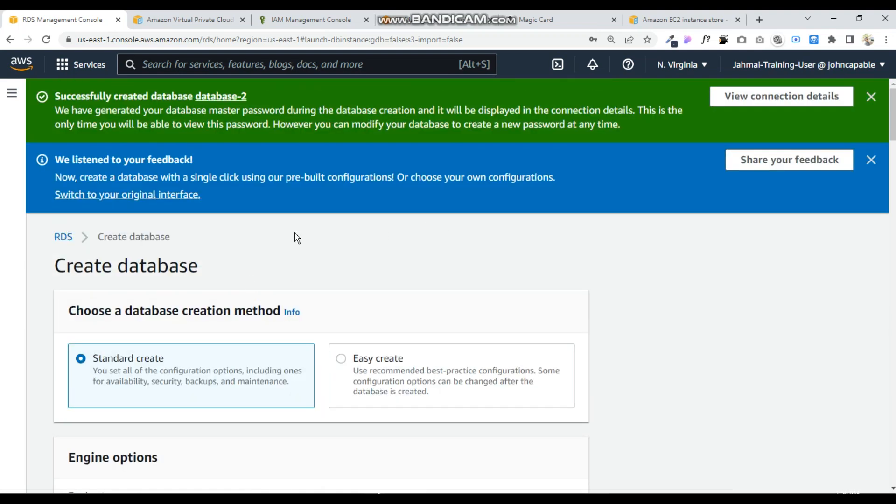
{"action": "left_click", "coordinate": [64, 237]}
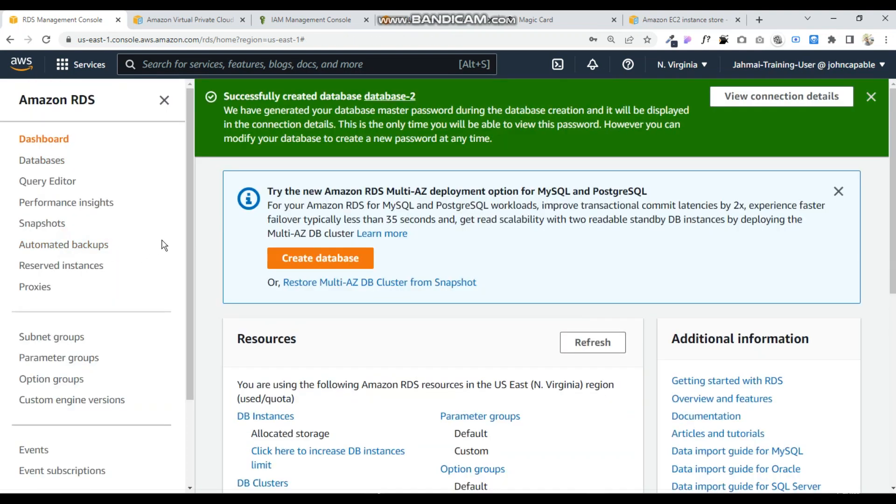
{"action": "left_click", "coordinate": [55, 162]}
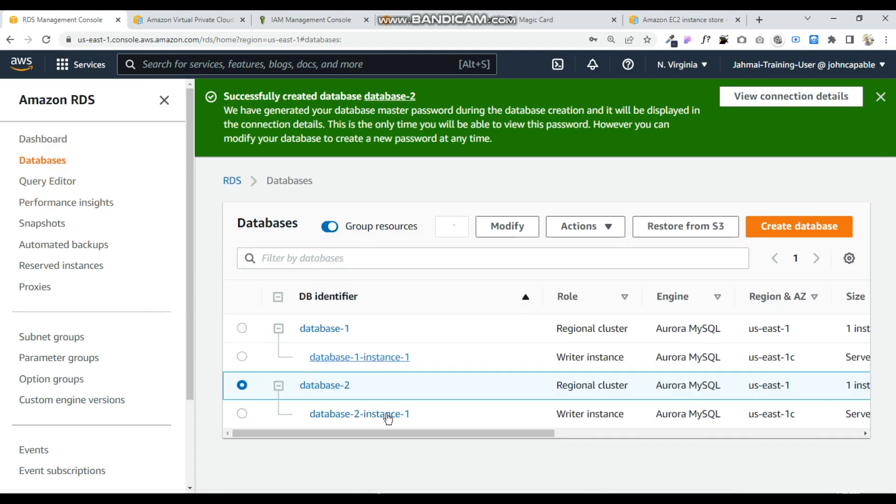
{"action": "left_click_drag", "start_coordinate": [344, 434], "coordinate": [480, 454]}
{"action": "left_click", "coordinate": [452, 226]}
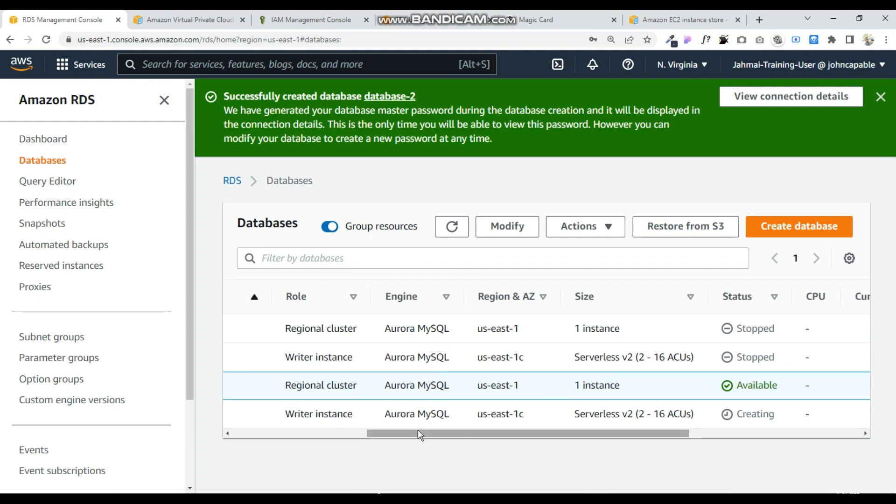
{"action": "left_click_drag", "start_coordinate": [414, 434], "coordinate": [474, 438]}
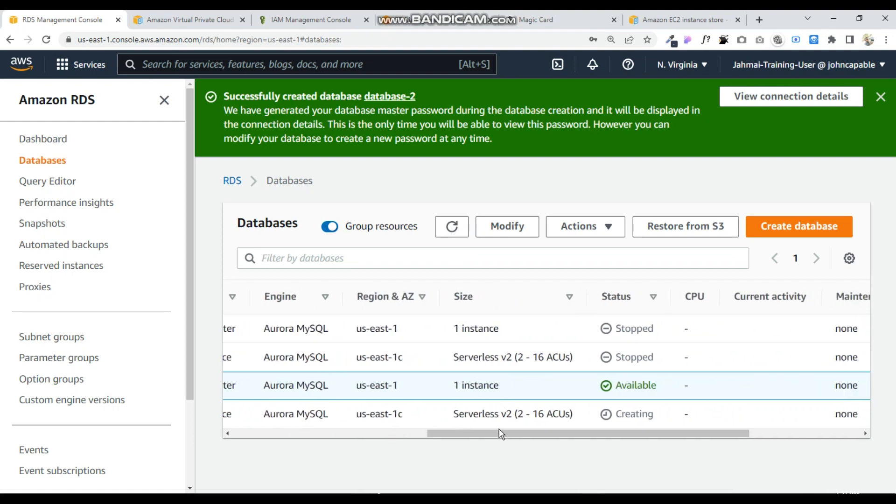
{"action": "left_click_drag", "start_coordinate": [500, 432], "coordinate": [316, 483]}
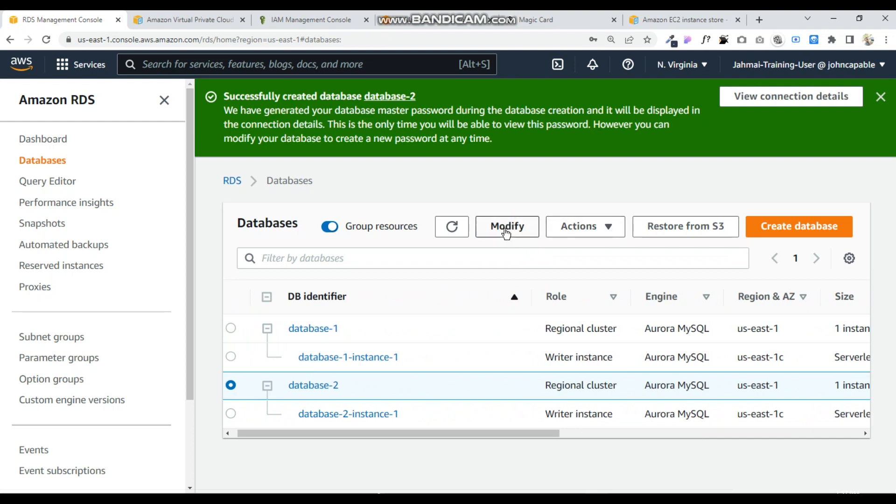
{"action": "left_click", "coordinate": [612, 229]}
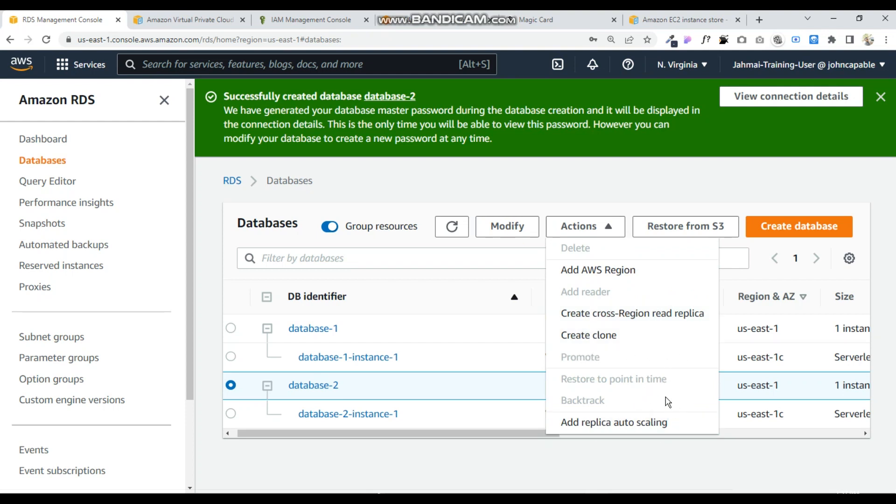
Refresh the RDS databases list and check the status of database-2 and its writer instance.
{"action": "left_click", "coordinate": [757, 259]}
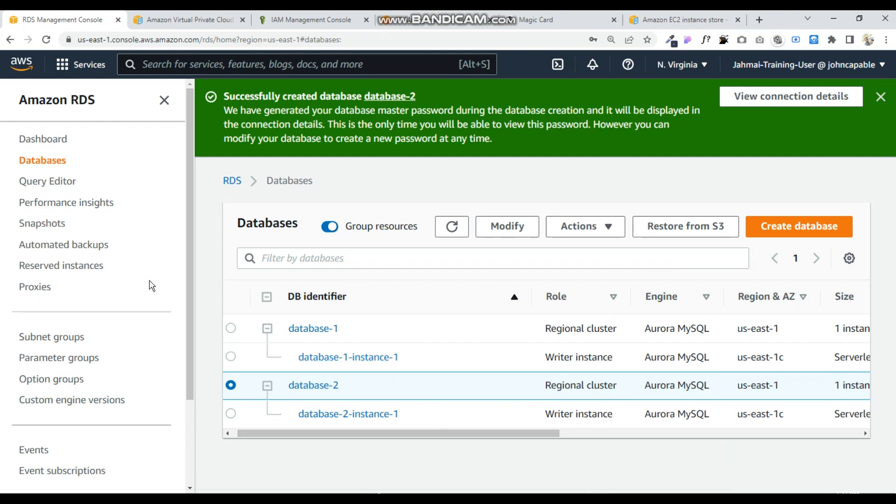
{"action": "left_click", "coordinate": [460, 231]}
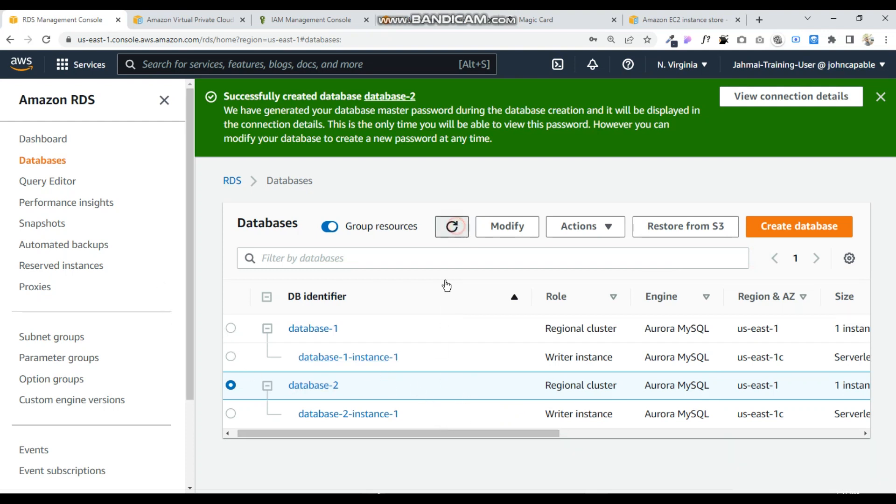
{"action": "left_click_drag", "start_coordinate": [450, 434], "coordinate": [643, 442]}
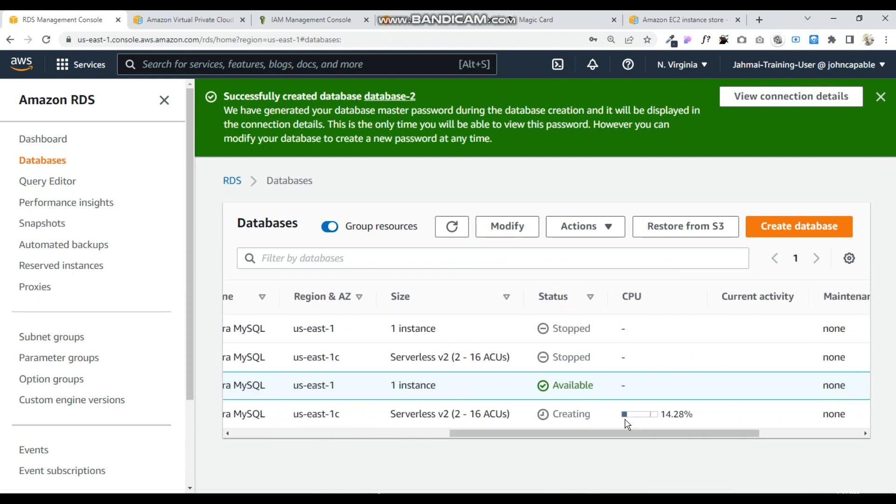
{"action": "left_click", "coordinate": [448, 227]}
{"action": "left_click", "coordinate": [448, 227]}
Consult the multi-tier architecture diagram in multi.png and return to the RDS console.
{"action": "left_click", "coordinate": [657, 464]}
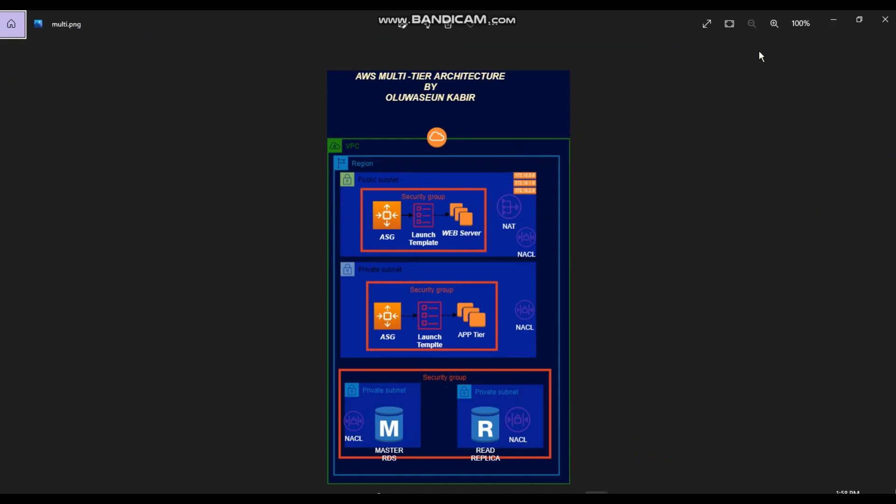
{"action": "left_click", "coordinate": [834, 20]}
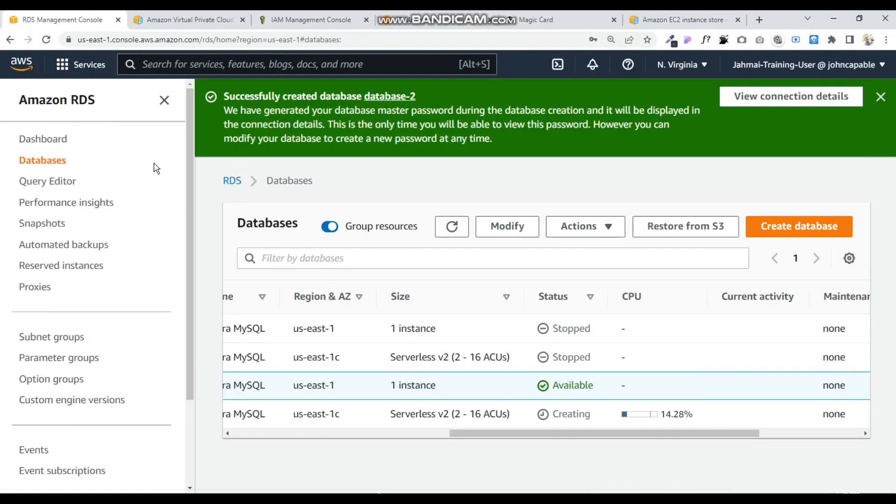
{"action": "left_click", "coordinate": [173, 19]}
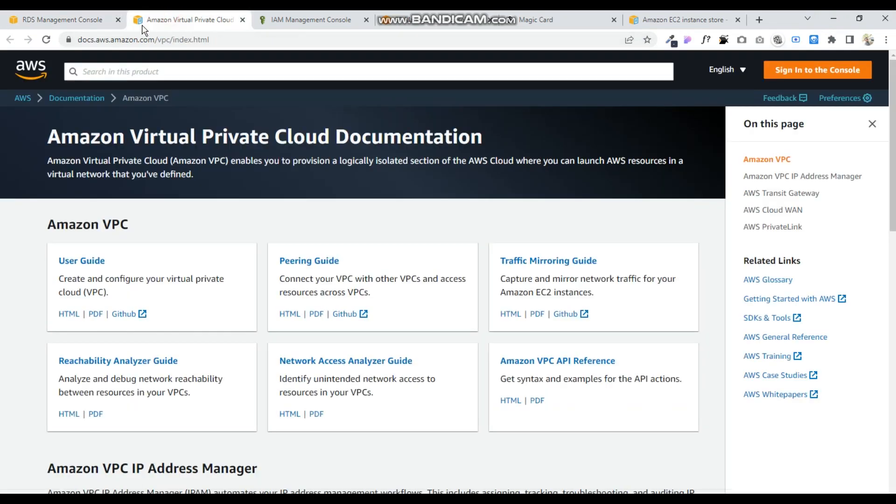
{"action": "left_click", "coordinate": [71, 20]}
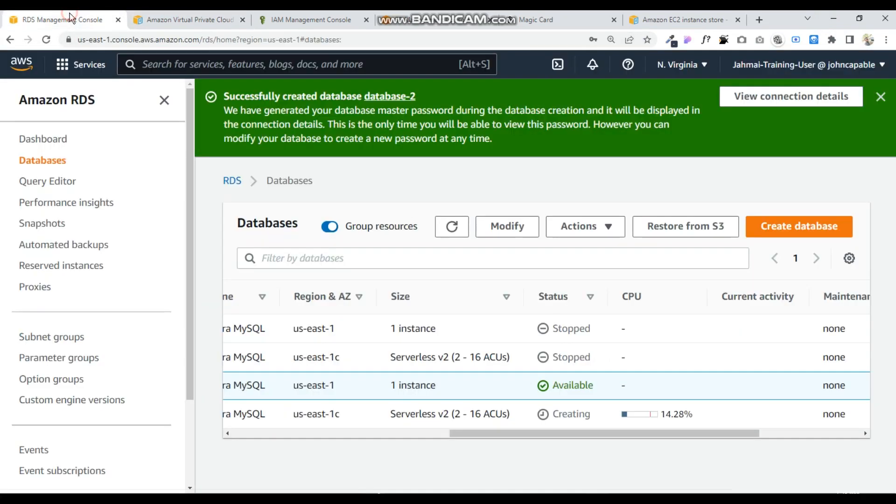
Open the EC2 service's Auto Scaling groups and start creating a new Auto Scaling group.
{"action": "left_click", "coordinate": [81, 65]}
{"action": "left_click", "coordinate": [315, 223]}
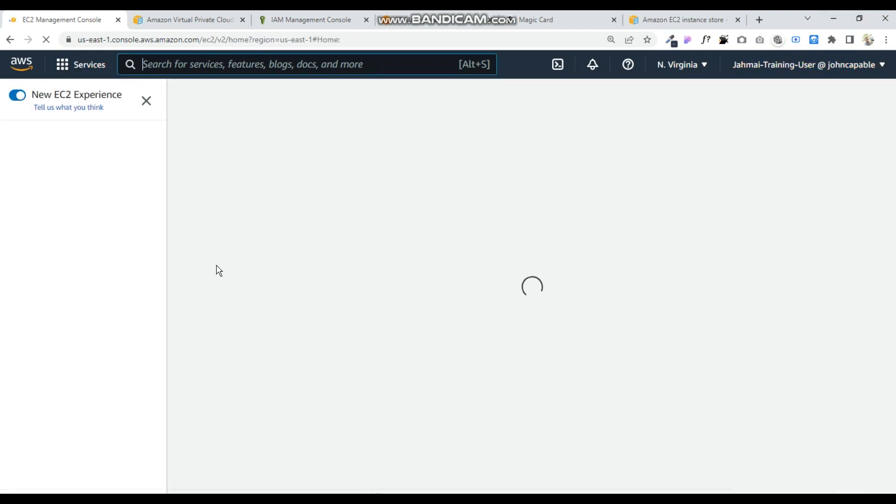
{"action": "scroll", "coordinate": [166, 316], "scroll_direction": "down", "scroll_amount": 2}
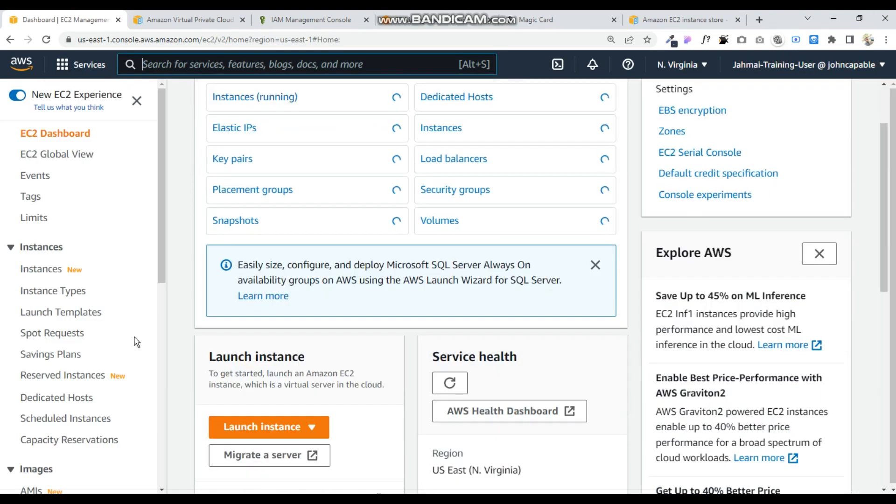
{"action": "scroll", "coordinate": [136, 343], "scroll_direction": "down", "scroll_amount": 10}
{"action": "left_click", "coordinate": [100, 462]}
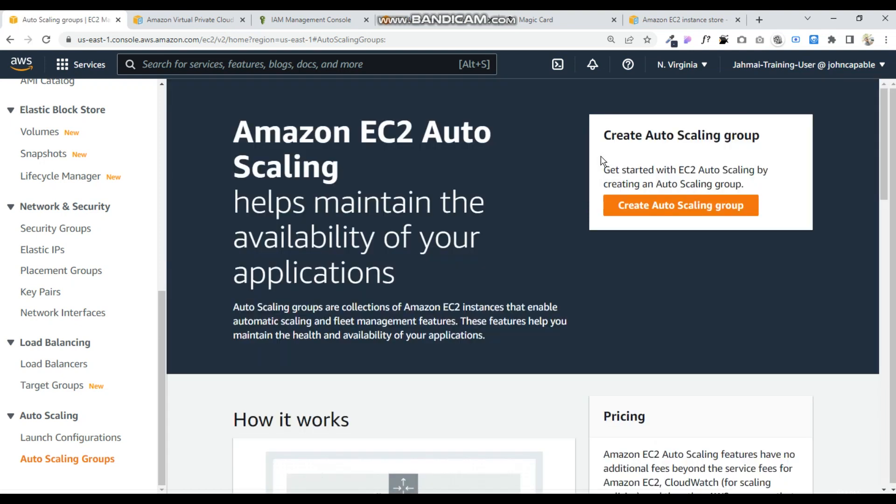
{"action": "left_click", "coordinate": [652, 206]}
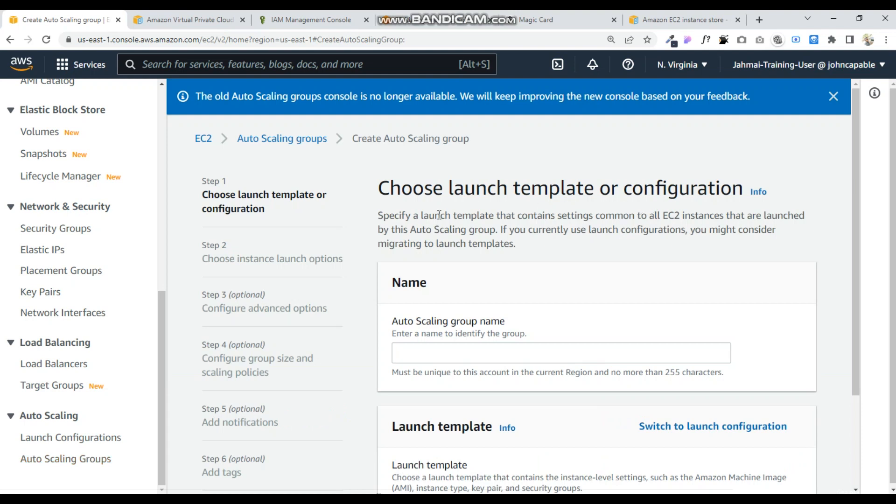
Name the Auto Scaling group ag_amuda and try to continue without a launch template.
{"action": "left_click", "coordinate": [433, 349]}
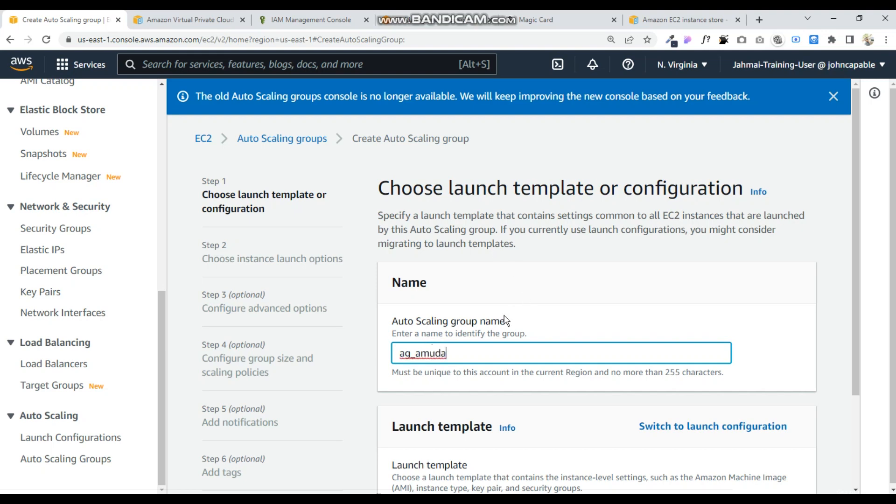
{"action": "scroll", "coordinate": [500, 345], "scroll_direction": "down", "scroll_amount": 3}
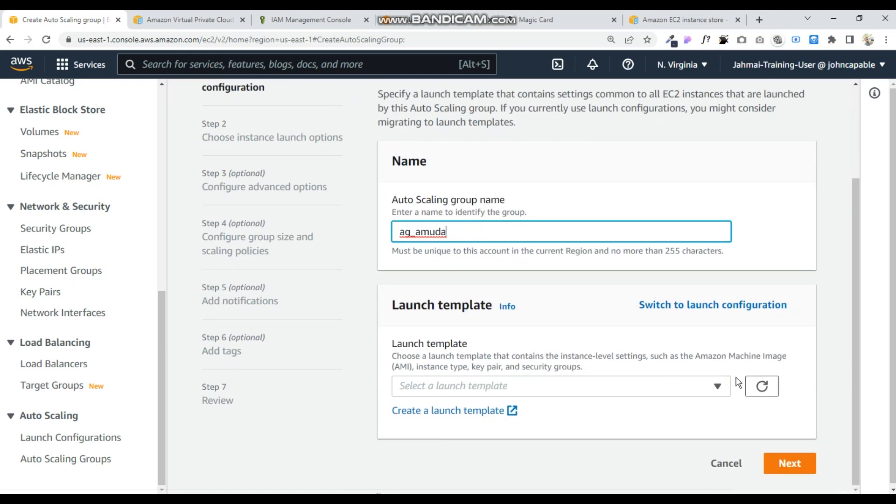
{"action": "left_click", "coordinate": [718, 388]}
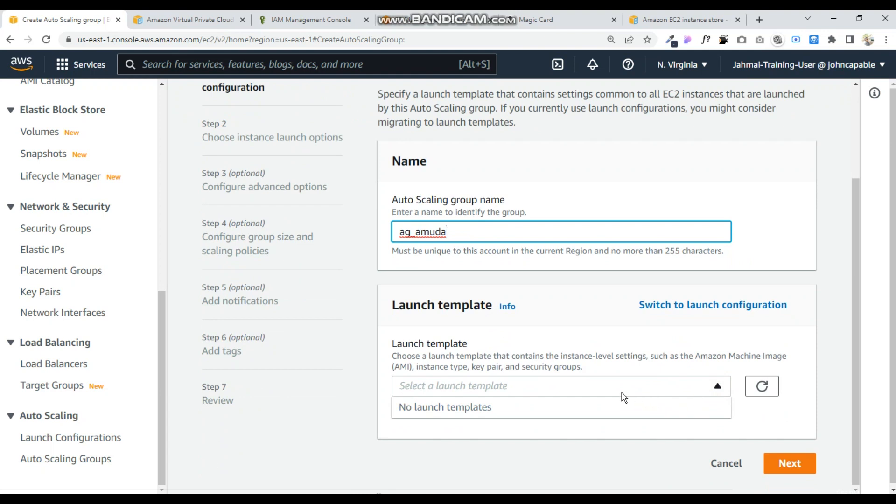
{"action": "left_click", "coordinate": [607, 305]}
{"action": "left_click", "coordinate": [786, 461]}
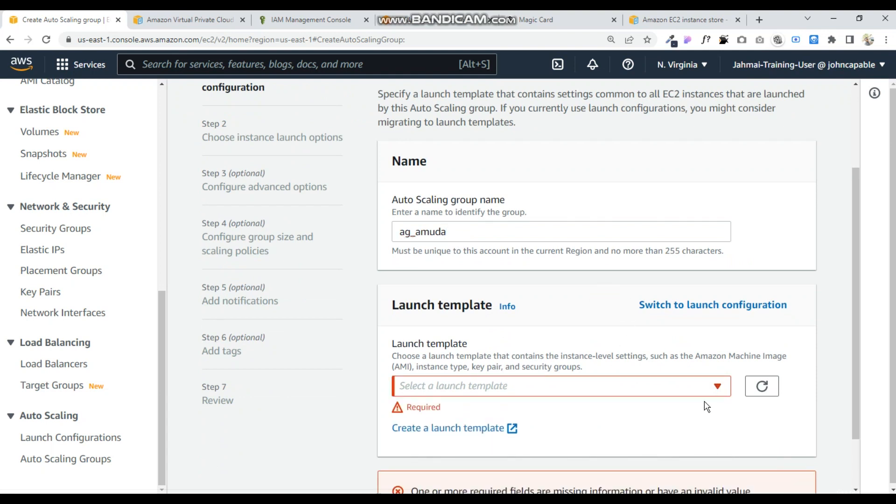
Check the available launch templates and review the required fields of the Auto Scaling group form.
{"action": "left_click", "coordinate": [726, 390]}
{"action": "left_click", "coordinate": [601, 436]}
{"action": "scroll", "coordinate": [657, 422], "scroll_direction": "down", "scroll_amount": 3}
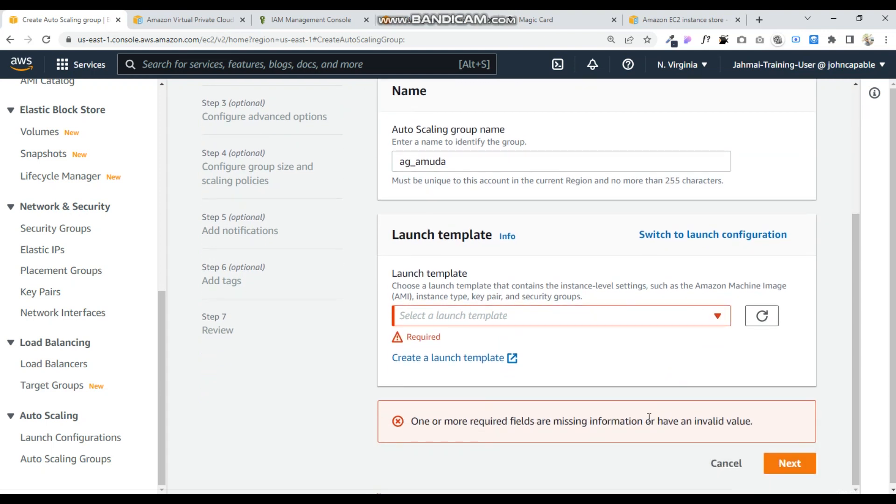
{"action": "scroll", "coordinate": [649, 417], "scroll_direction": "up", "scroll_amount": 4}
{"action": "scroll", "coordinate": [647, 414], "scroll_direction": "down", "scroll_amount": 4}
{"action": "scroll", "coordinate": [648, 414], "scroll_direction": "up", "scroll_amount": 4}
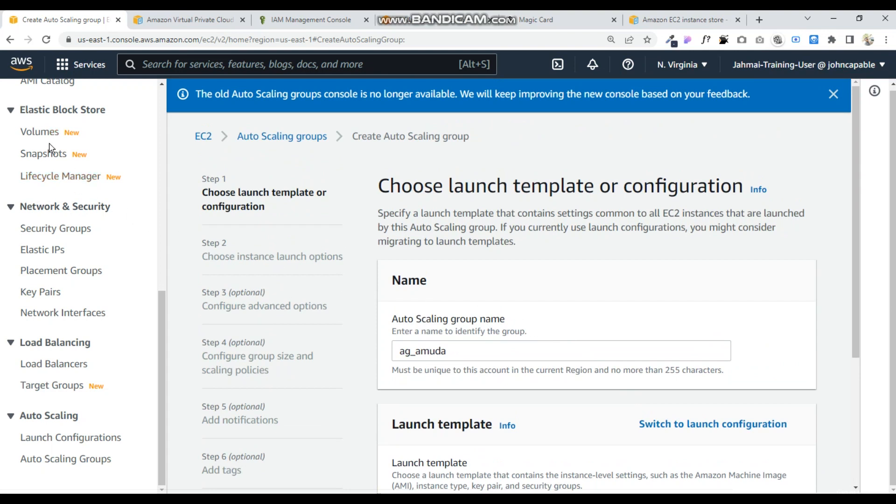
Leave the Auto Scaling form for EC2 launch templates, consult the architecture diagram, and start a new launch template.
{"action": "scroll", "coordinate": [50, 147], "scroll_direction": "up", "scroll_amount": 8}
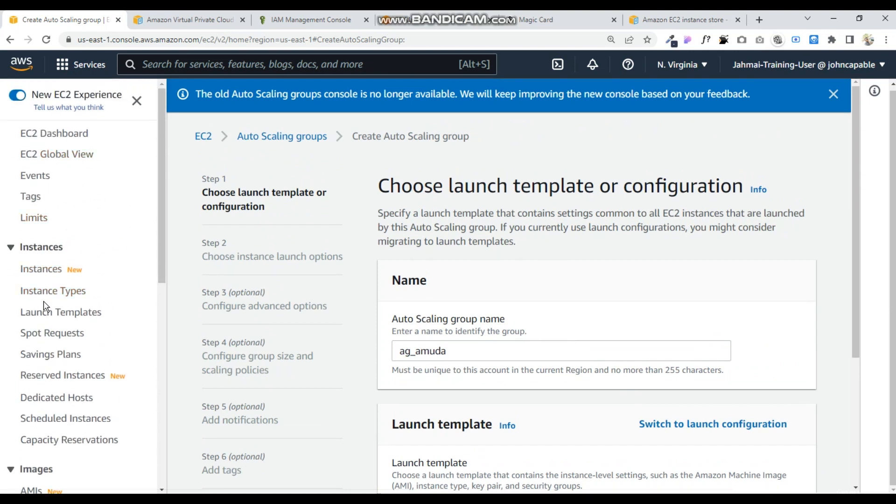
{"action": "left_click", "coordinate": [44, 321]}
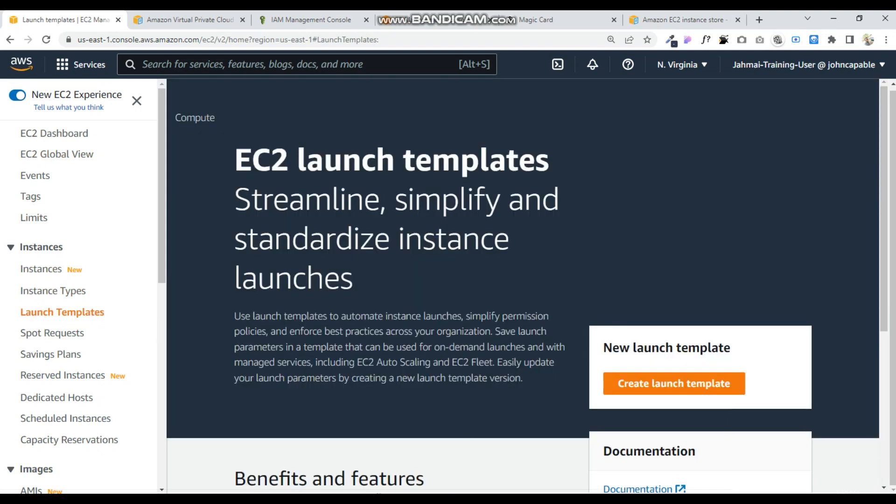
{"action": "left_click", "coordinate": [649, 464]}
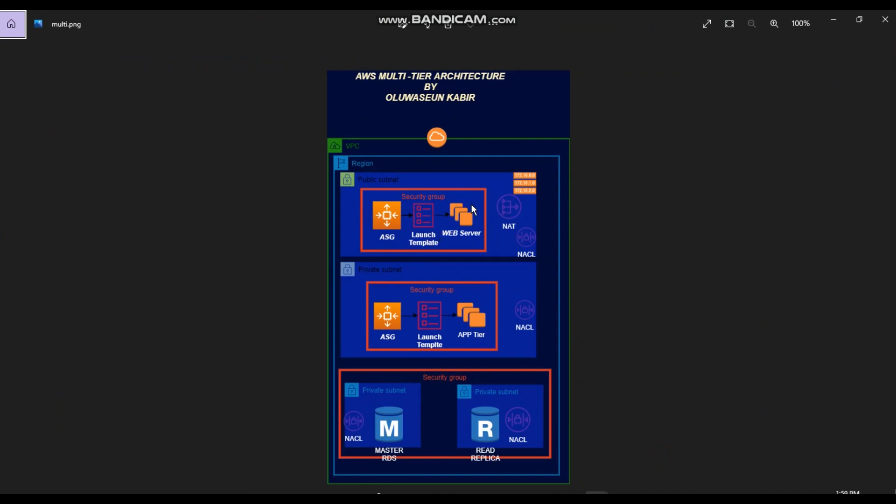
{"action": "left_click", "coordinate": [835, 20]}
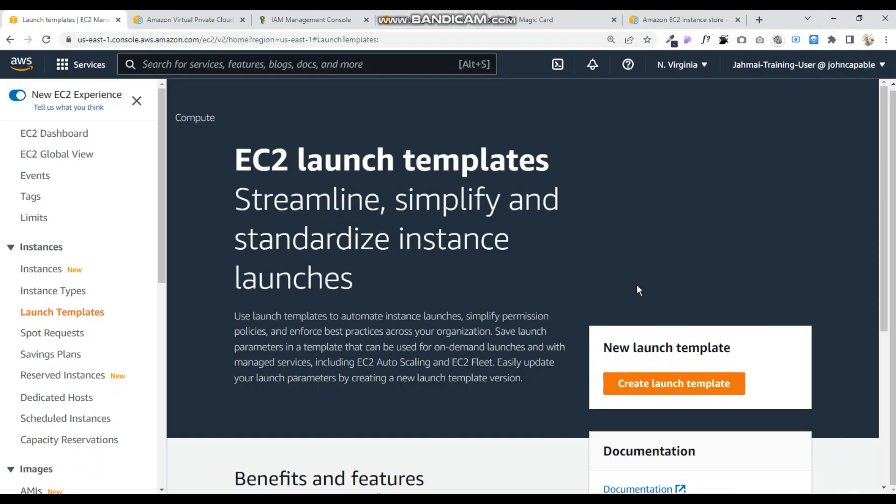
{"action": "left_click", "coordinate": [657, 391]}
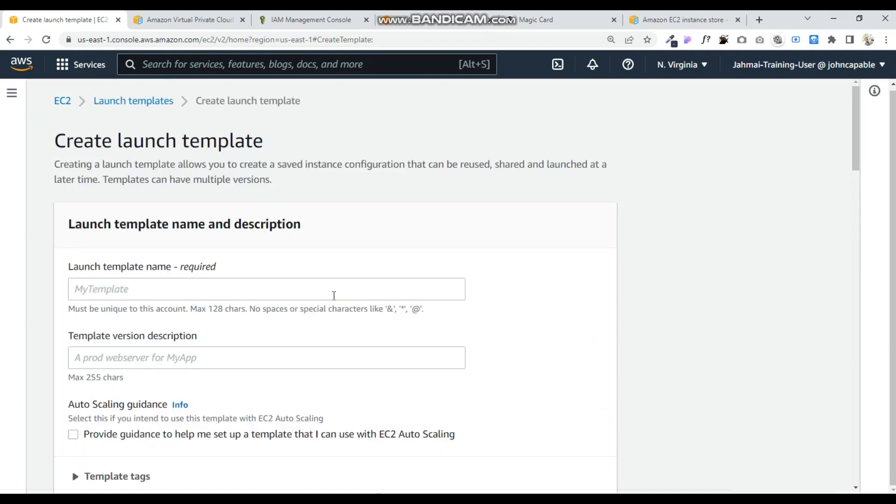
Name the launch template amuda and try to create it without including any other settings.
{"action": "left_click", "coordinate": [330, 293]}
{"action": "type", "text": "amuda"}
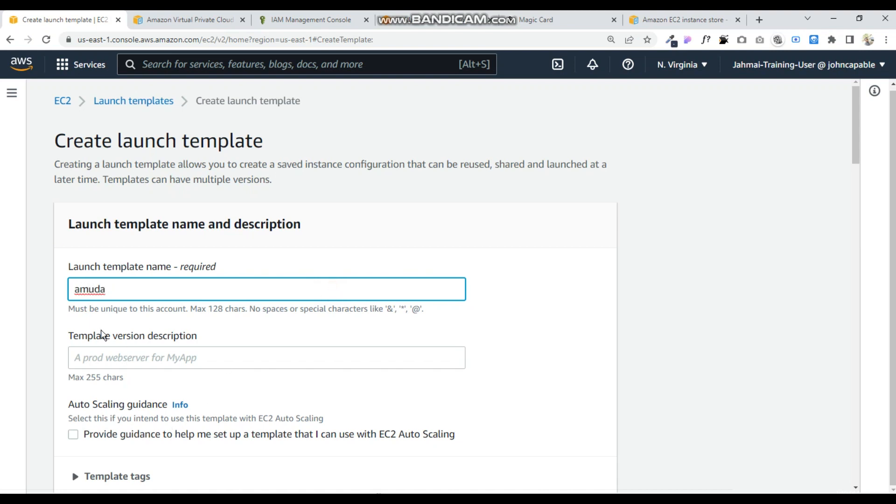
{"action": "scroll", "coordinate": [186, 360], "scroll_direction": "down", "scroll_amount": 7}
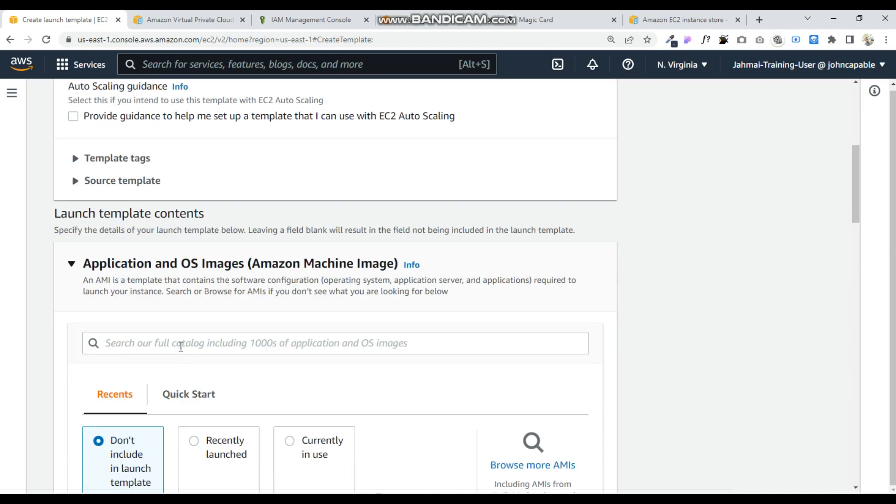
{"action": "scroll", "coordinate": [217, 366], "scroll_direction": "down", "scroll_amount": 7}
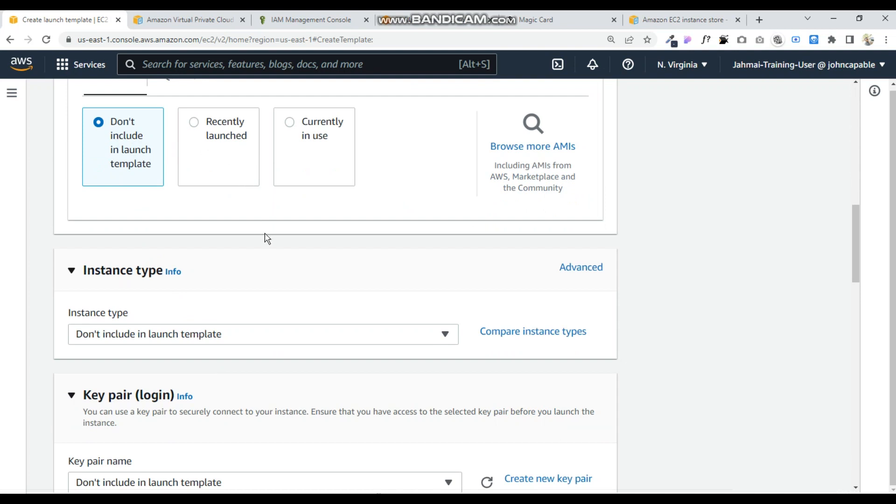
{"action": "scroll", "coordinate": [269, 298], "scroll_direction": "down", "scroll_amount": 7}
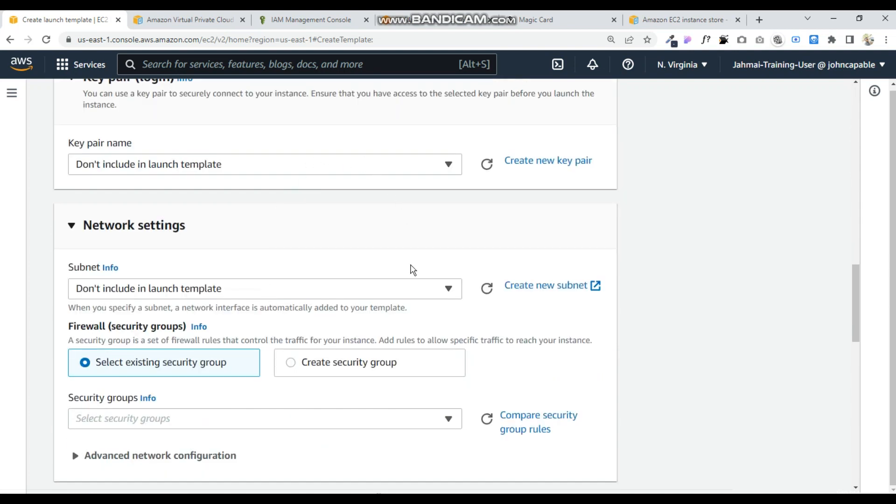
{"action": "scroll", "coordinate": [408, 401], "scroll_direction": "down", "scroll_amount": 7}
{"action": "scroll", "coordinate": [408, 402], "scroll_direction": "down", "scroll_amount": 10}
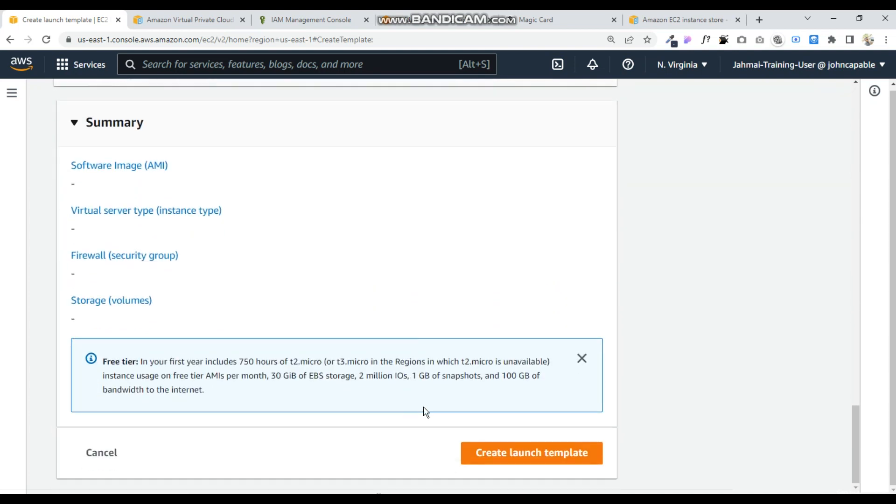
{"action": "left_click", "coordinate": [504, 455]}
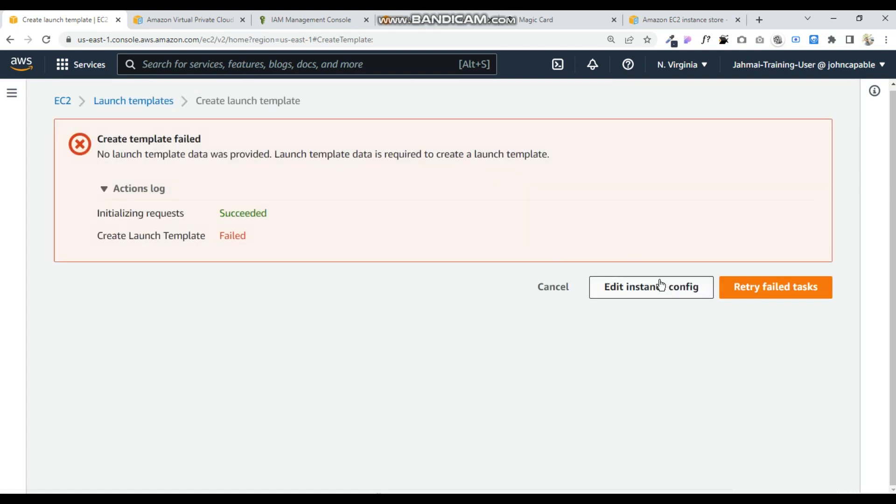
Return to editing the template's instance configuration and enable the EC2 Auto Scaling guidance.
{"action": "left_click", "coordinate": [658, 287]}
{"action": "scroll", "coordinate": [364, 341], "scroll_direction": "down", "scroll_amount": 5}
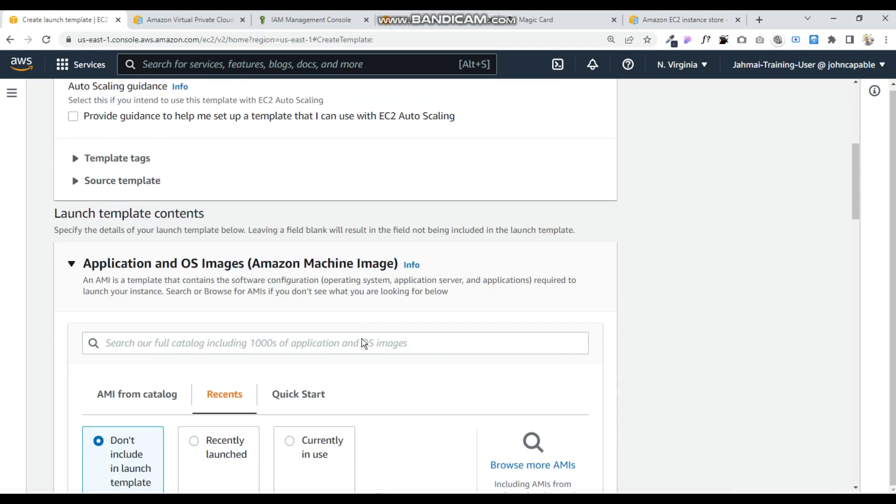
{"action": "left_click", "coordinate": [73, 116]}
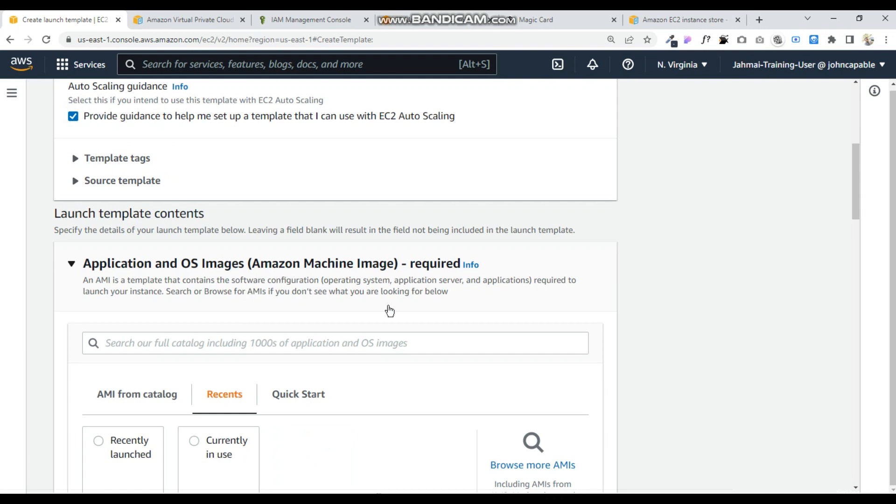
Use the recently launched Amazon Linux 2 Kernel 5.10 image for the launch template and review its remaining settings and summary.
{"action": "scroll", "coordinate": [284, 394], "scroll_direction": "down", "scroll_amount": 5}
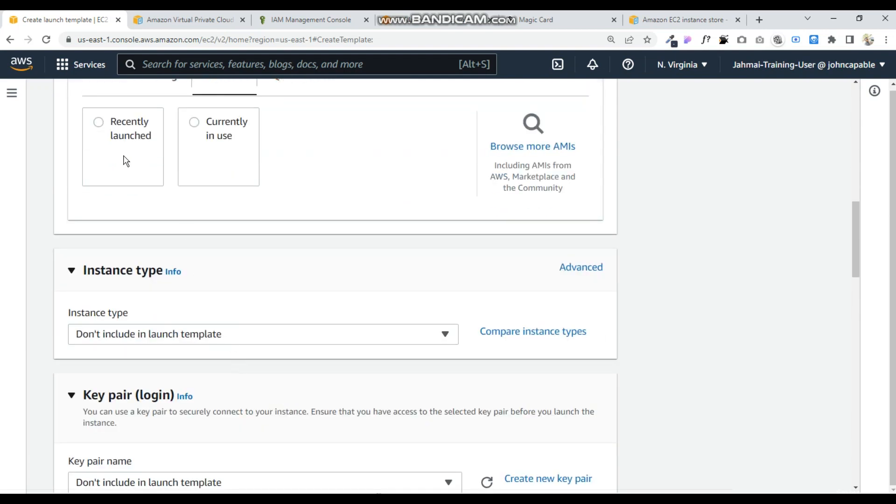
{"action": "left_click", "coordinate": [95, 124]}
{"action": "scroll", "coordinate": [264, 227], "scroll_direction": "up", "scroll_amount": 5}
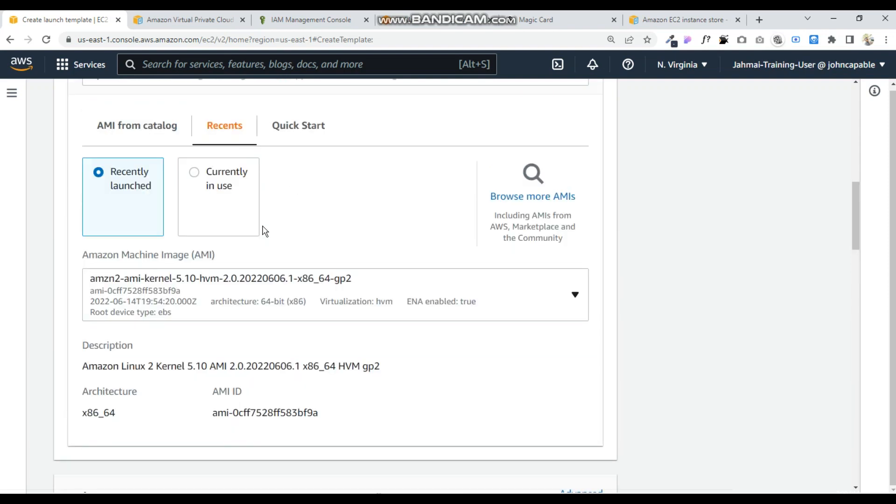
{"action": "scroll", "coordinate": [252, 322], "scroll_direction": "down", "scroll_amount": 5}
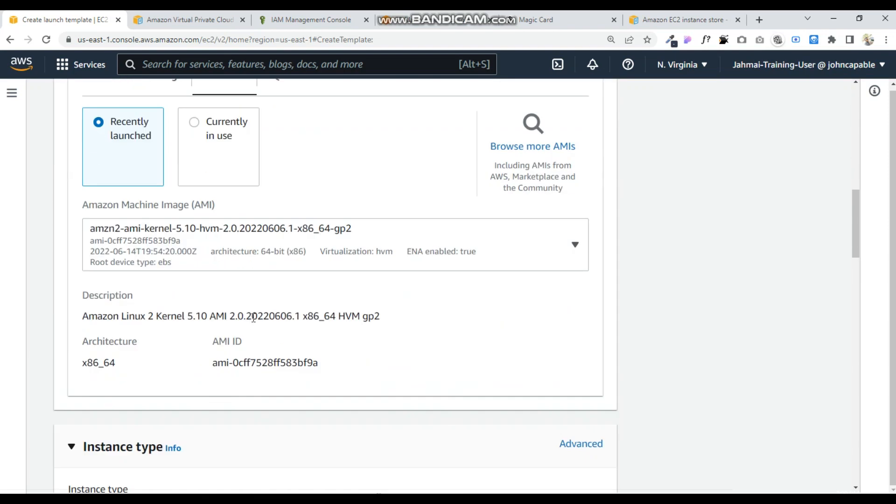
{"action": "scroll", "coordinate": [257, 327], "scroll_direction": "down", "scroll_amount": 5}
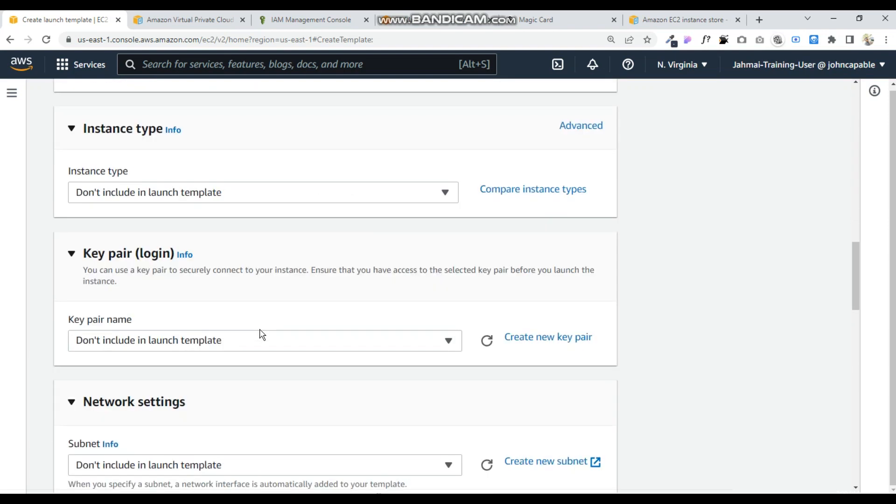
{"action": "scroll", "coordinate": [326, 366], "scroll_direction": "down", "scroll_amount": 15}
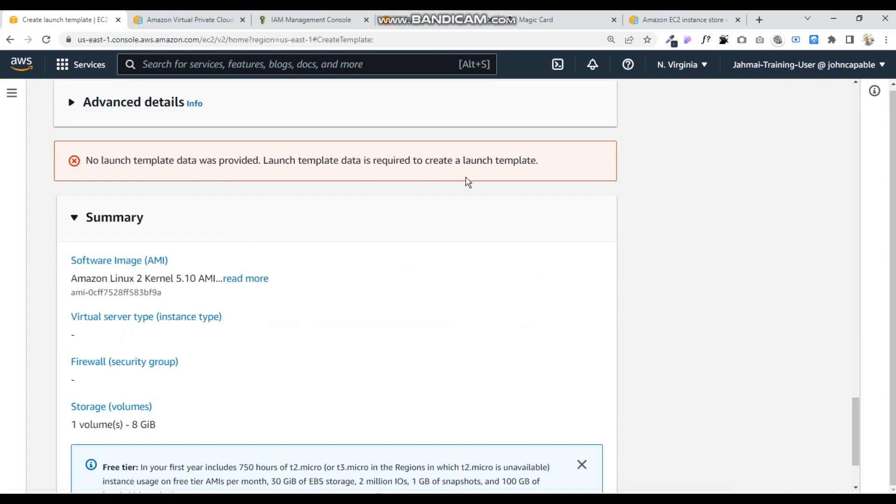
Look through the existing security groups that could be assigned in the launch template's network settings.
{"action": "scroll", "coordinate": [482, 338], "scroll_direction": "up", "scroll_amount": 5}
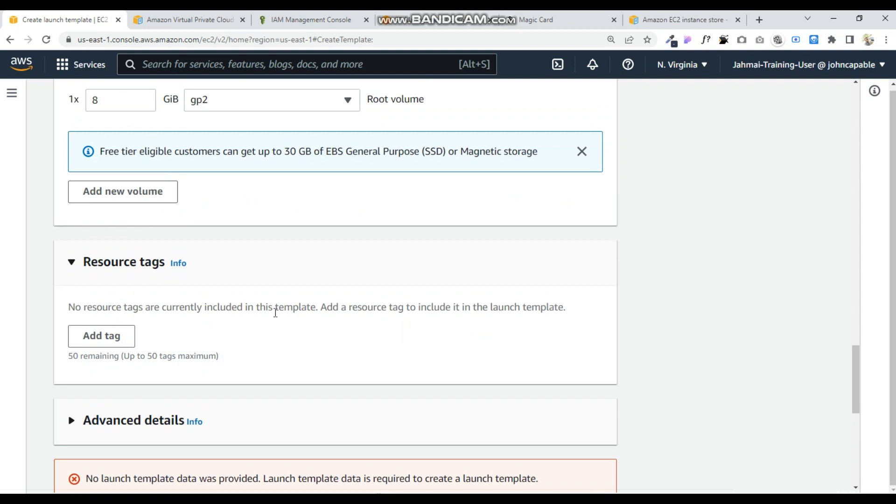
{"action": "scroll", "coordinate": [275, 316], "scroll_direction": "up", "scroll_amount": 5}
{"action": "left_click", "coordinate": [344, 278]}
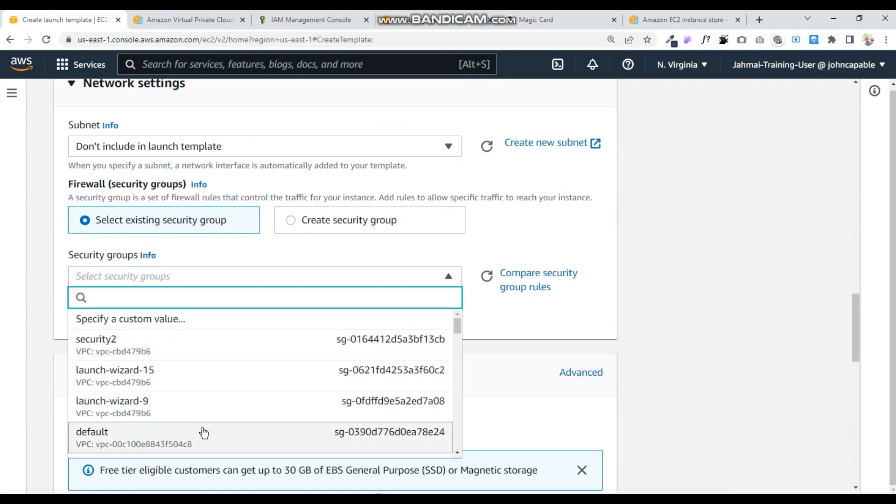
{"action": "scroll", "coordinate": [198, 356], "scroll_direction": "down", "scroll_amount": 5}
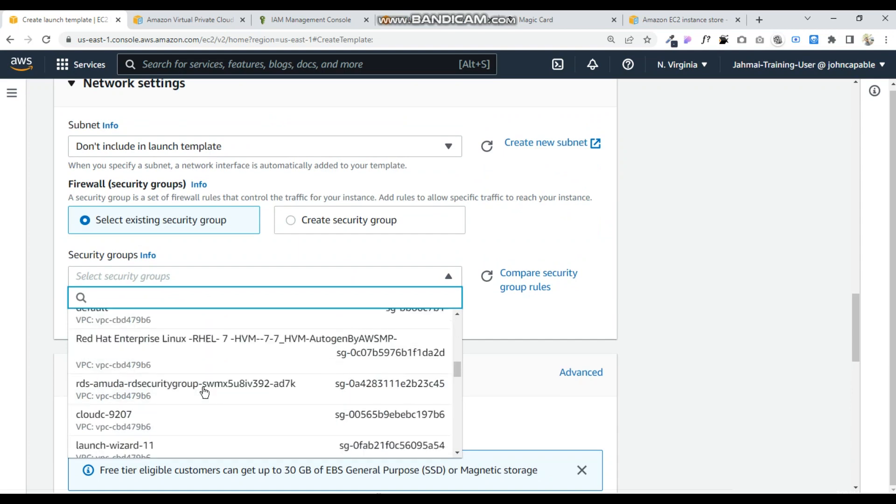
{"action": "scroll", "coordinate": [204, 394], "scroll_direction": "down", "scroll_amount": 15}
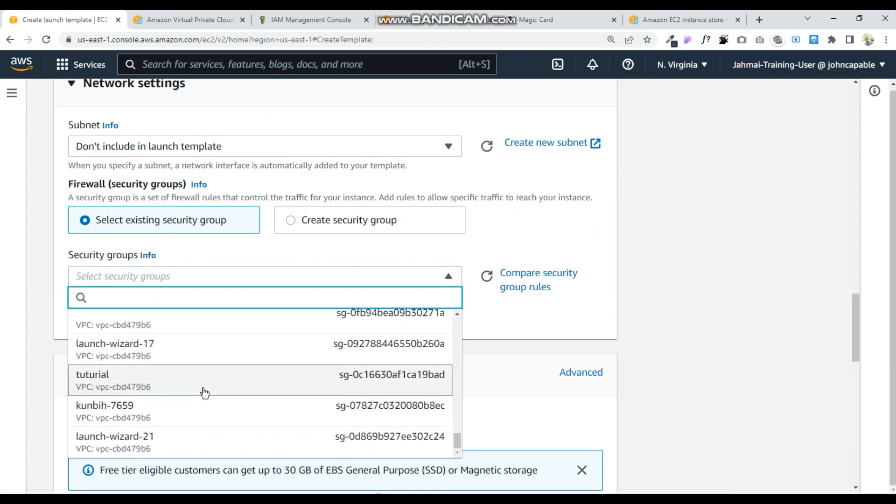
{"action": "scroll", "coordinate": [204, 395], "scroll_direction": "up", "scroll_amount": 10}
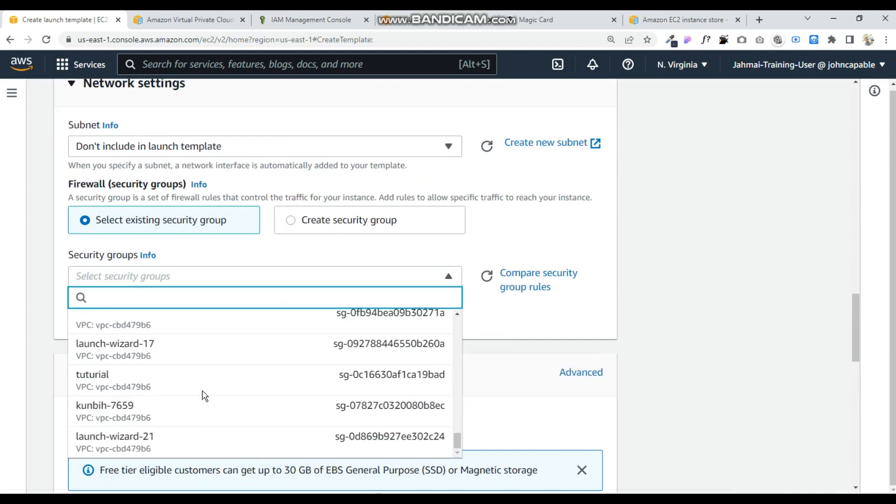
{"action": "scroll", "coordinate": [268, 405], "scroll_direction": "up", "scroll_amount": 6}
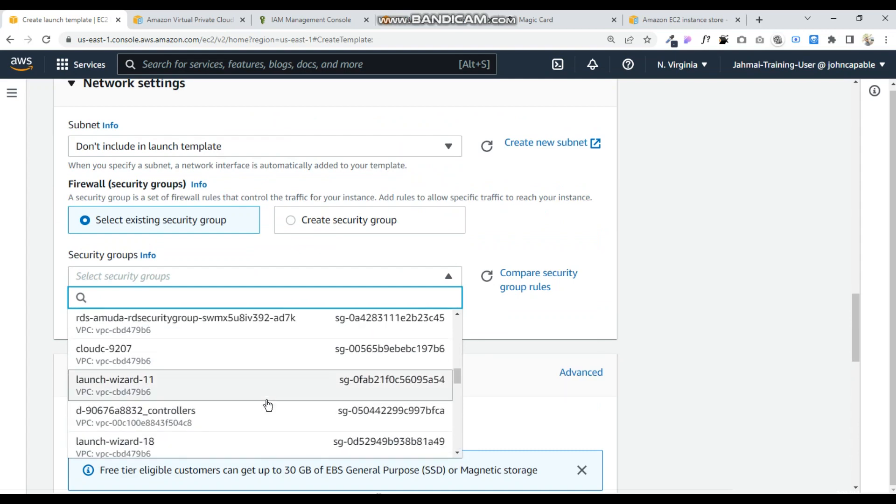
{"action": "scroll", "coordinate": [267, 405], "scroll_direction": "up", "scroll_amount": 5}
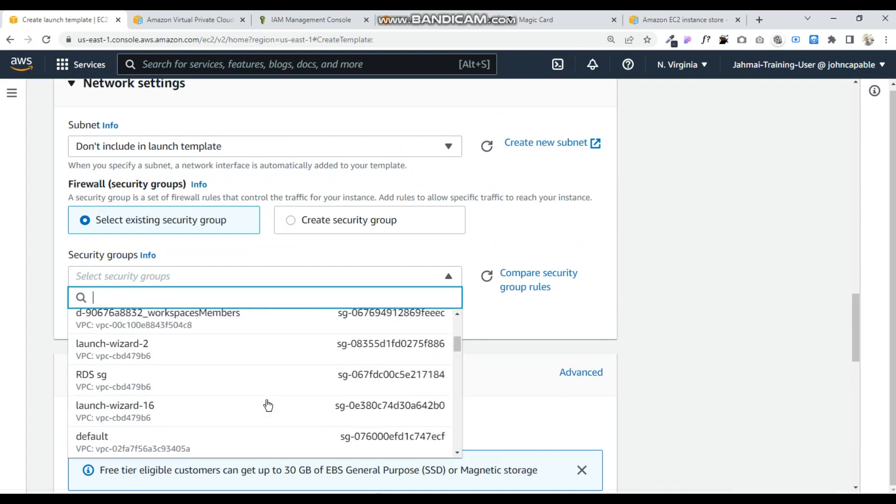
{"action": "scroll", "coordinate": [280, 397], "scroll_direction": "up", "scroll_amount": 5}
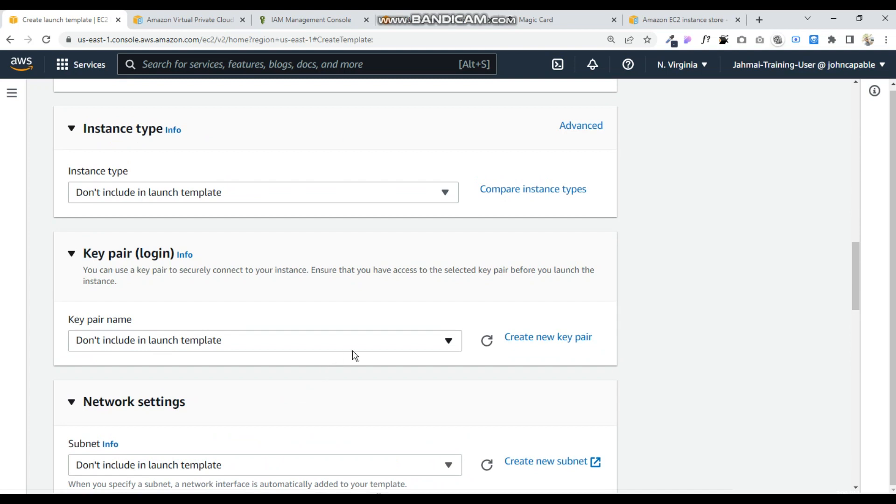
{"action": "scroll", "coordinate": [352, 355], "scroll_direction": "down", "scroll_amount": 5}
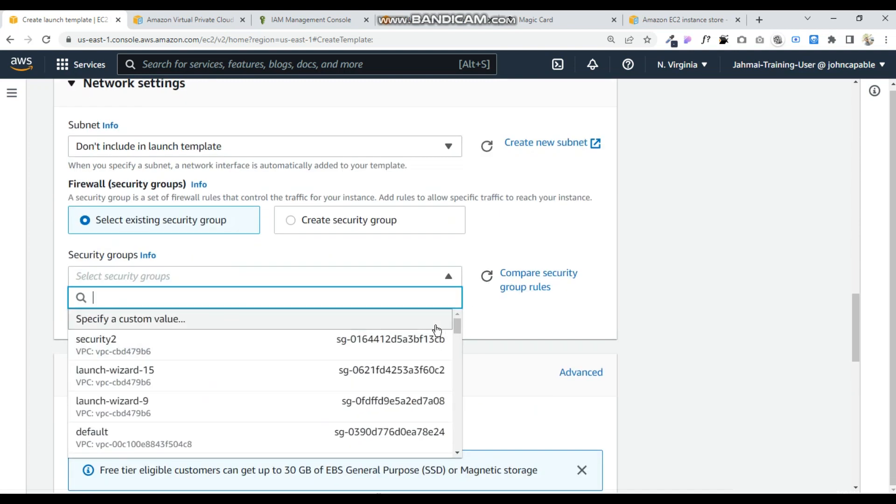
{"action": "left_click", "coordinate": [522, 282]}
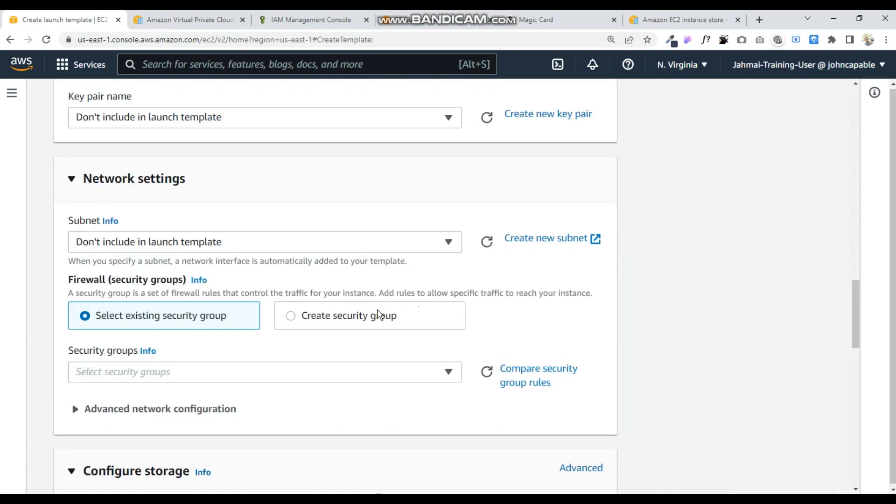
Choose the private-amuda 2 subnet in us-east-1a for the launch template's network settings.
{"action": "left_click", "coordinate": [324, 246]}
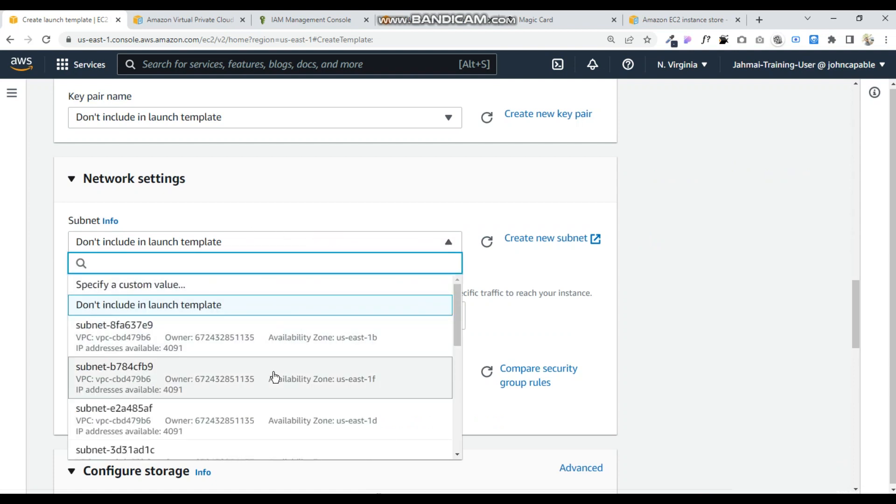
{"action": "scroll", "coordinate": [274, 376], "scroll_direction": "down", "scroll_amount": 5}
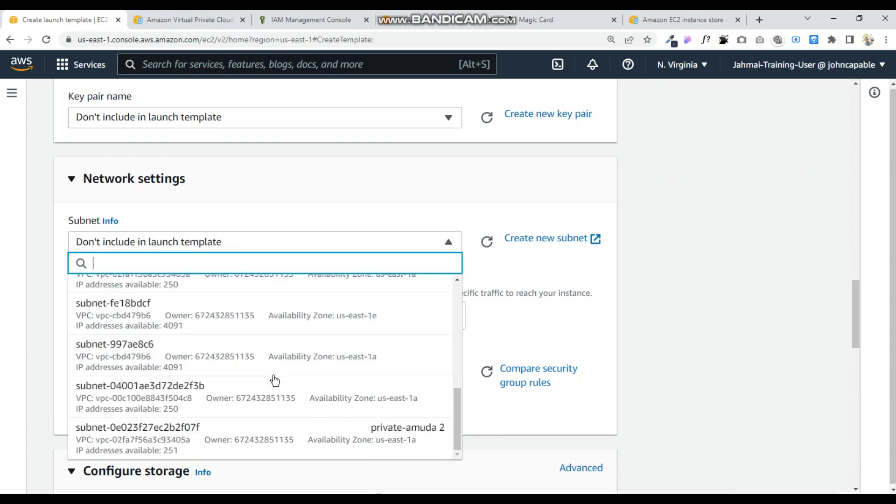
{"action": "left_click", "coordinate": [300, 422]}
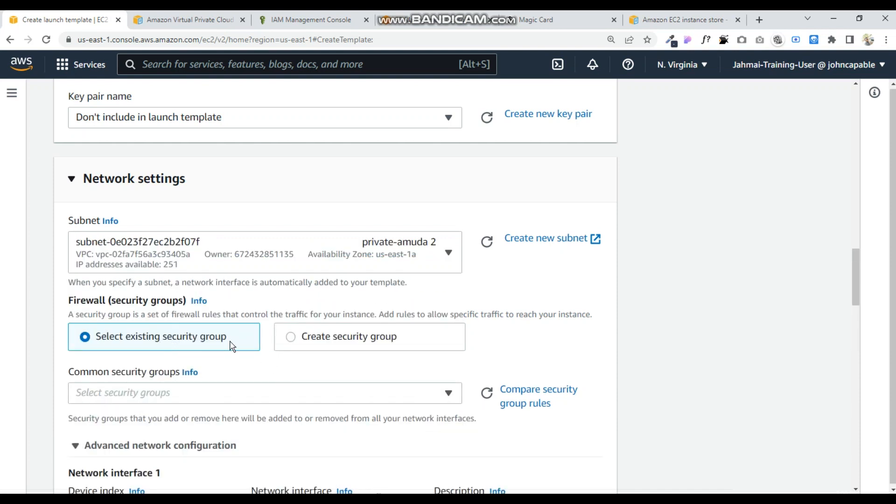
Have the template create a new security group named asmuda with the description "allow ssh".
{"action": "left_click", "coordinate": [310, 343]}
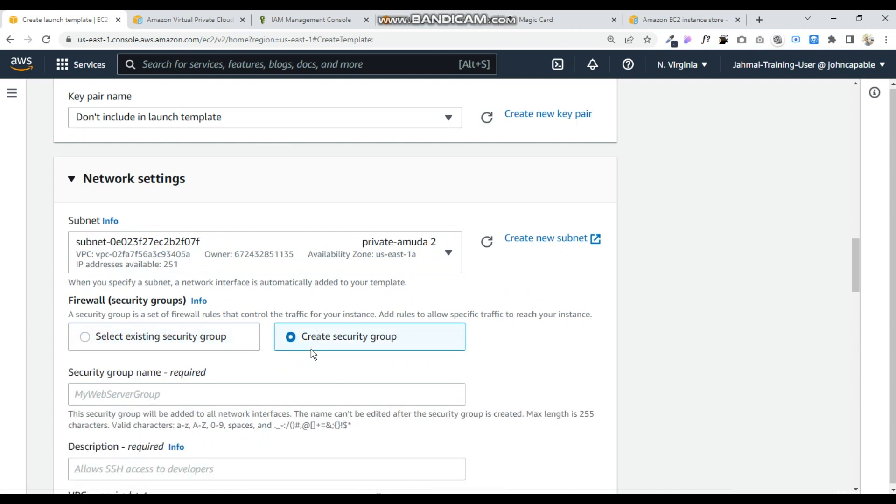
{"action": "left_click", "coordinate": [267, 397]}
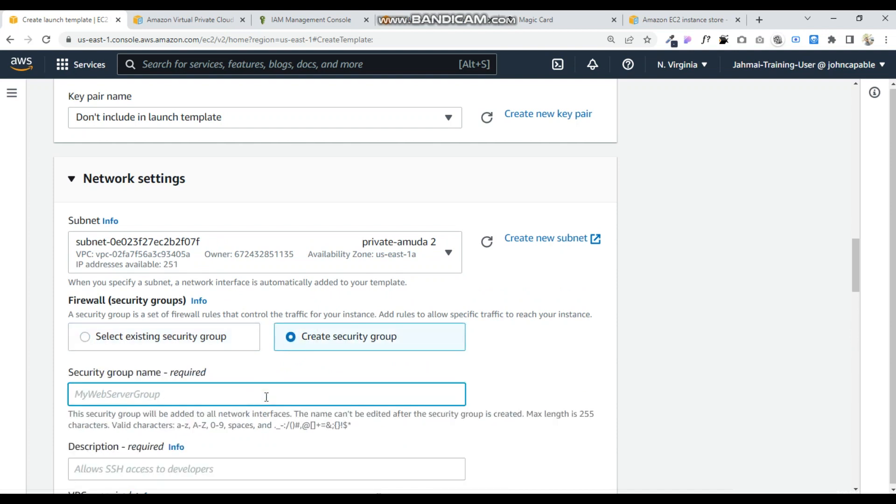
{"action": "type", "text": "asmuda"}
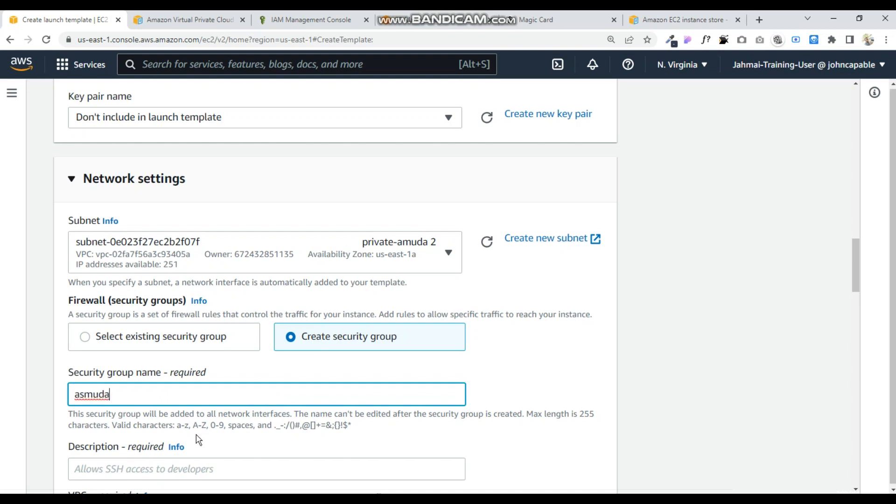
{"action": "scroll", "coordinate": [196, 439], "scroll_direction": "down", "scroll_amount": 5}
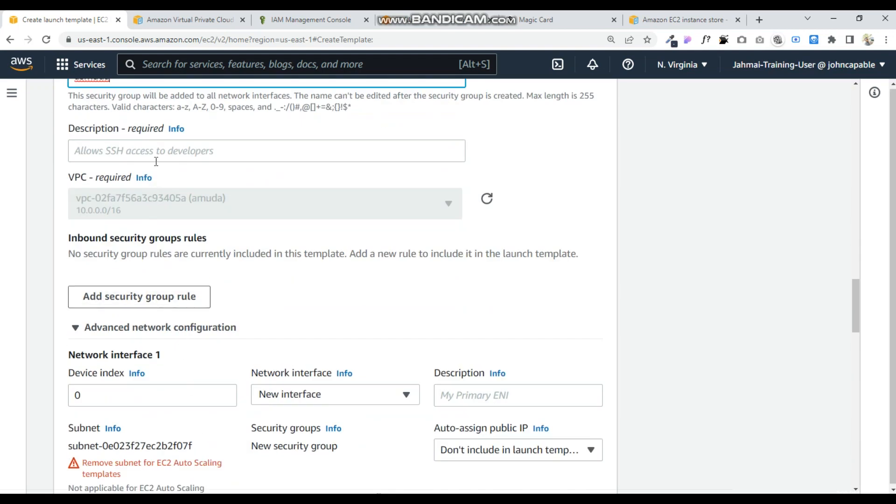
{"action": "left_click", "coordinate": [166, 150]}
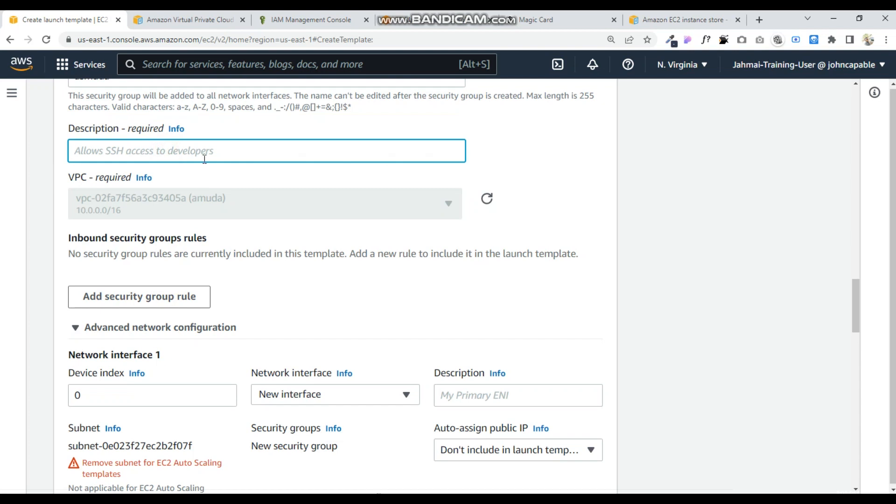
{"action": "type", "text": "allow ssh"}
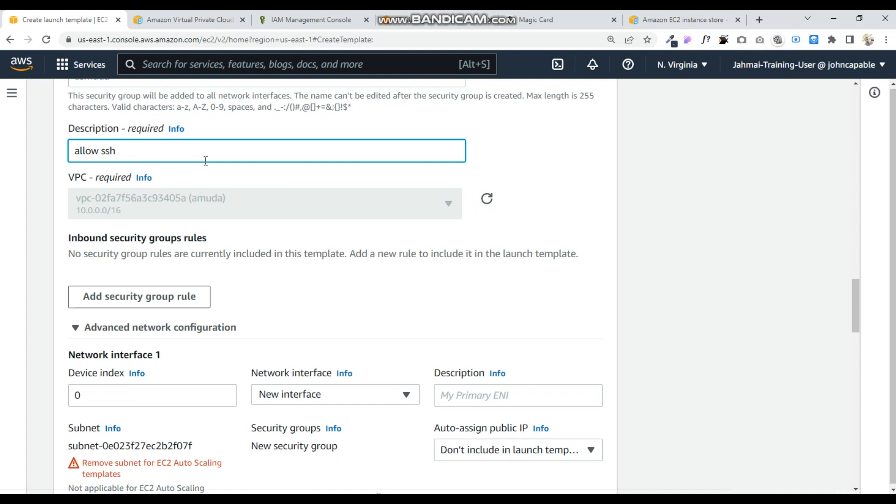
{"action": "left_click", "coordinate": [335, 210]}
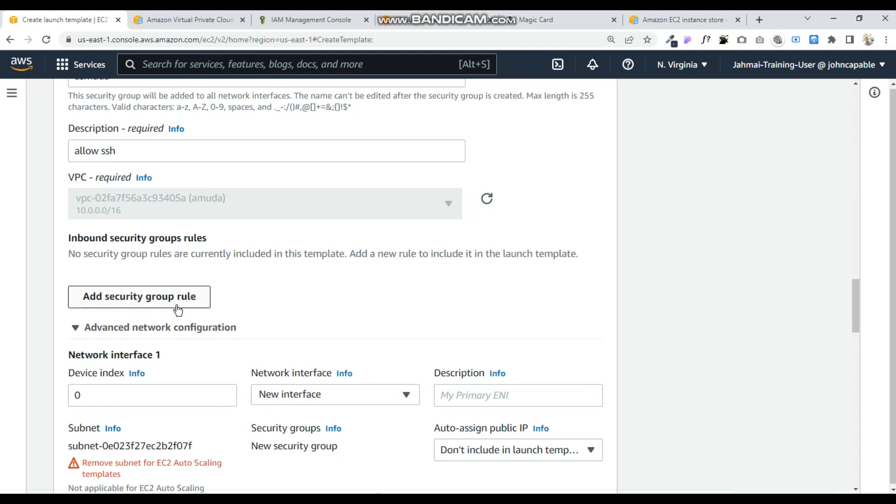
Review the network interface settings and summary, and try to create the launch template.
{"action": "scroll", "coordinate": [156, 397], "scroll_direction": "down", "scroll_amount": 5}
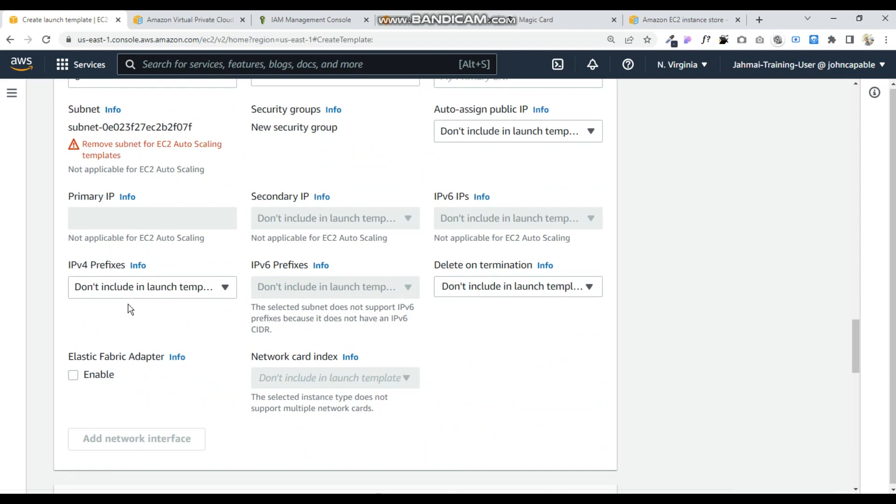
{"action": "scroll", "coordinate": [139, 287], "scroll_direction": "up", "scroll_amount": 5}
{"action": "scroll", "coordinate": [256, 366], "scroll_direction": "down", "scroll_amount": 10}
{"action": "scroll", "coordinate": [220, 345], "scroll_direction": "down", "scroll_amount": 5}
{"action": "scroll", "coordinate": [228, 345], "scroll_direction": "down", "scroll_amount": 5}
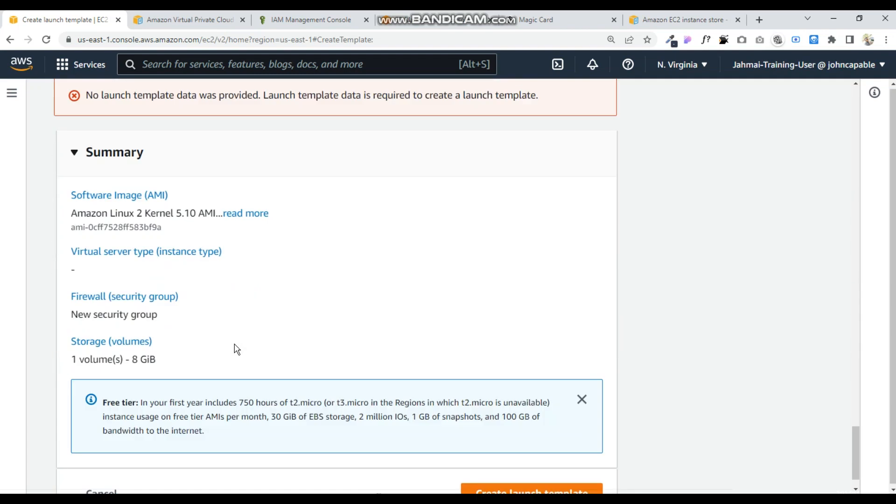
{"action": "left_click", "coordinate": [570, 450]}
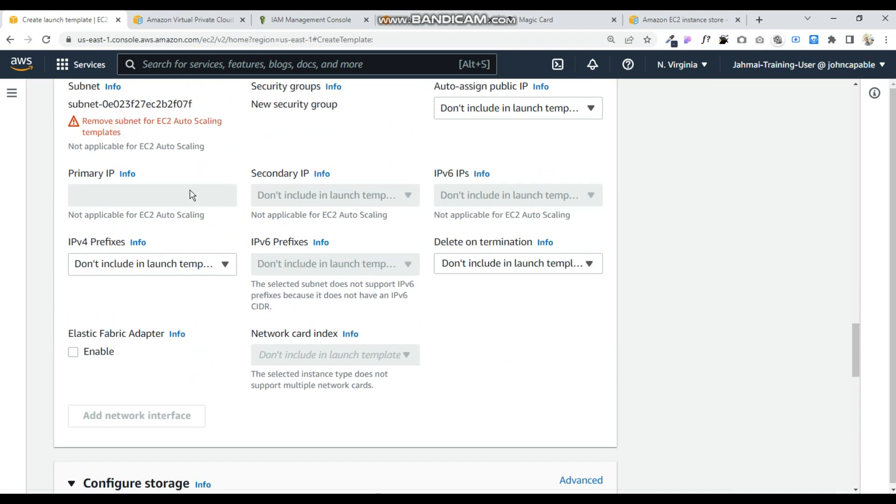
Switch the template's subnet to subnet-04001ae3d72de2f3b and try again to create the launch template.
{"action": "scroll", "coordinate": [124, 115], "scroll_direction": "up", "scroll_amount": 5}
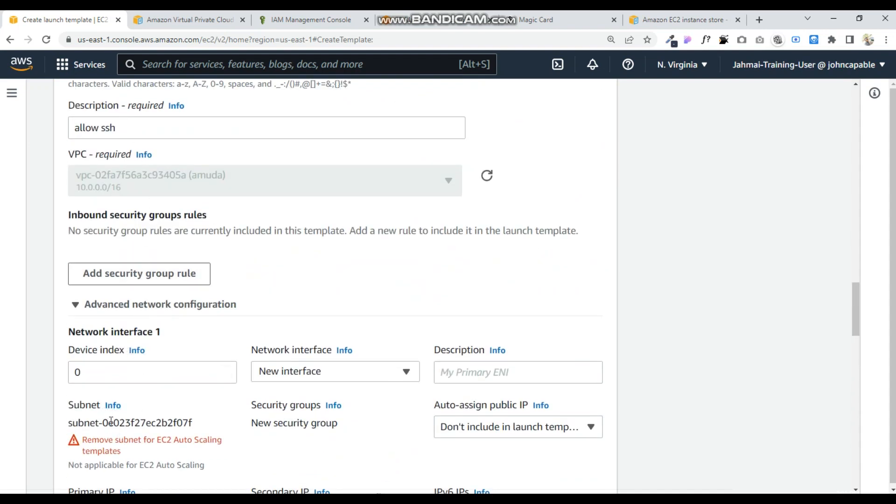
{"action": "scroll", "coordinate": [181, 179], "scroll_direction": "up", "scroll_amount": 5}
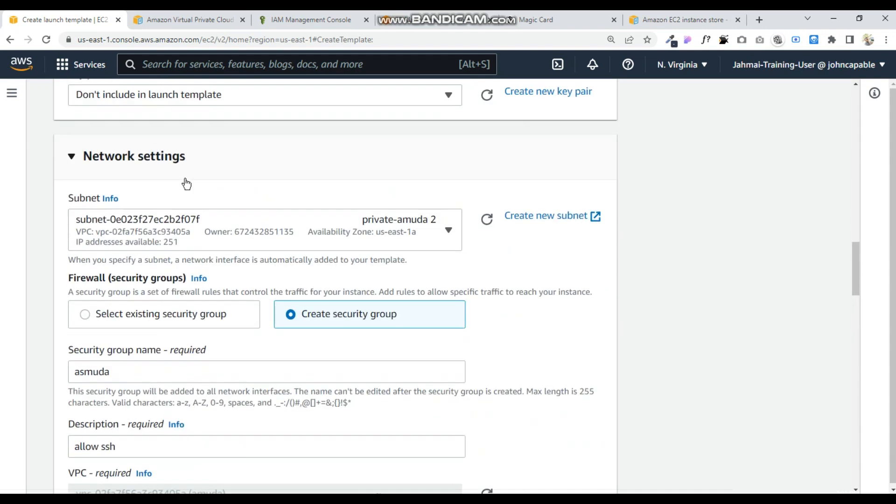
{"action": "left_click", "coordinate": [441, 246]}
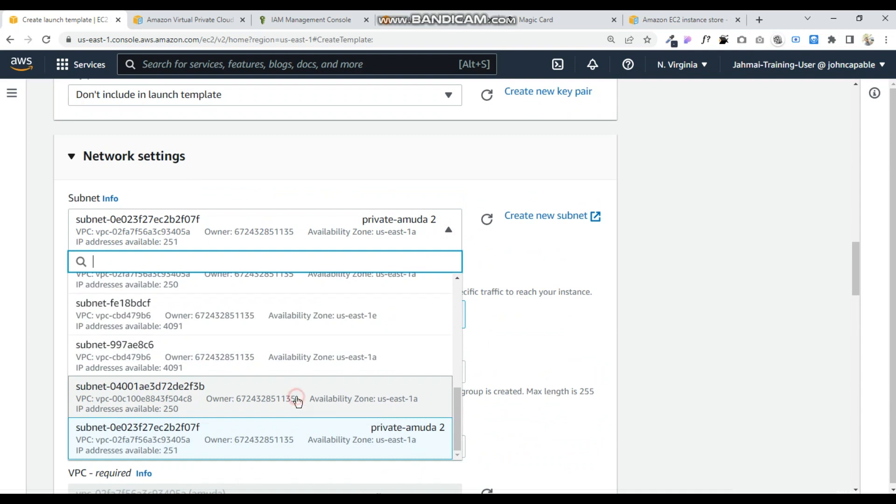
{"action": "left_click", "coordinate": [274, 396]}
{"action": "scroll", "coordinate": [274, 394], "scroll_direction": "down", "scroll_amount": 15}
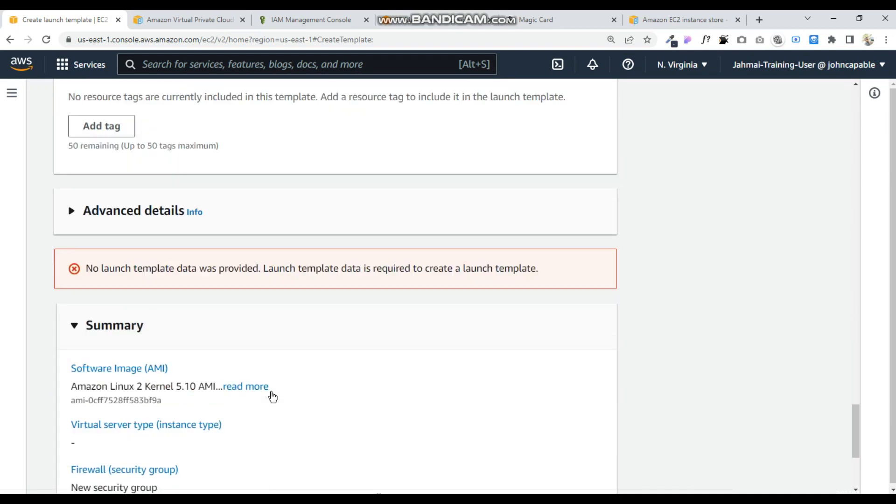
{"action": "scroll", "coordinate": [274, 397], "scroll_direction": "down", "scroll_amount": 5}
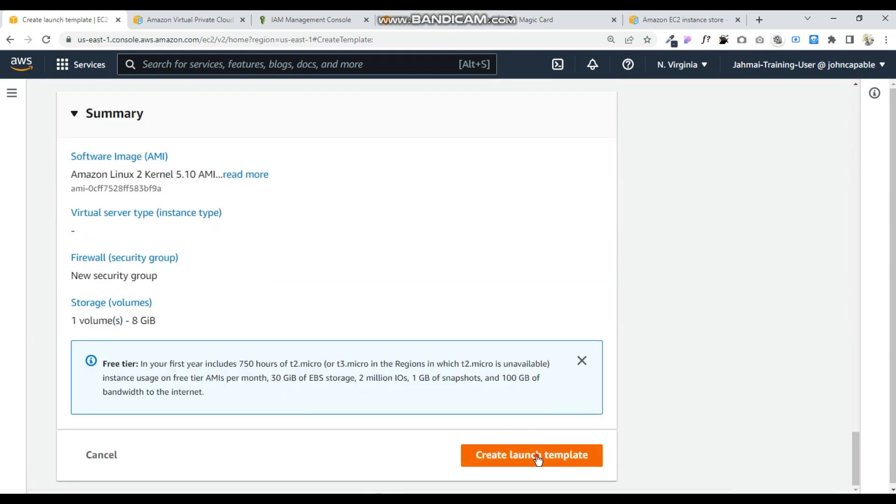
Check the network interface's subnet warning, change the template's subnet to subnet-8fa637e9 in us-east-1b, and return to the summary.
{"action": "scroll", "coordinate": [410, 164], "scroll_direction": "up", "scroll_amount": 14}
{"action": "scroll", "coordinate": [401, 126], "scroll_direction": "up", "scroll_amount": 4}
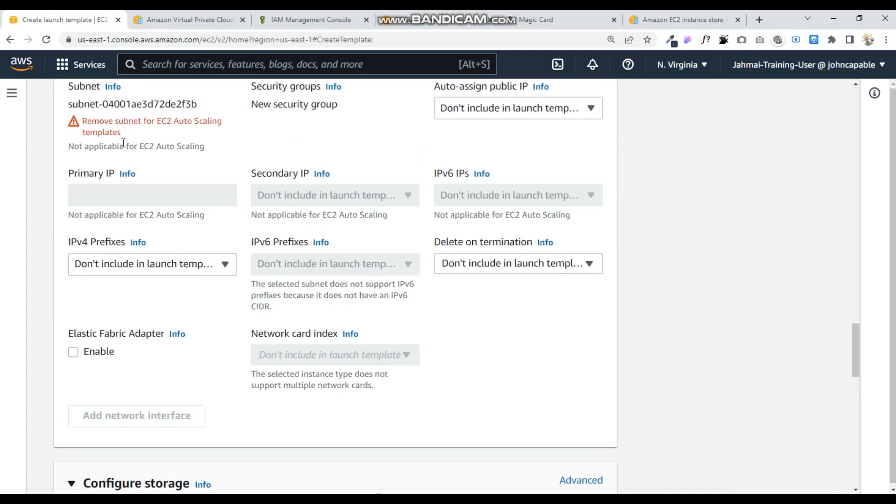
{"action": "scroll", "coordinate": [178, 147], "scroll_direction": "up", "scroll_amount": 6}
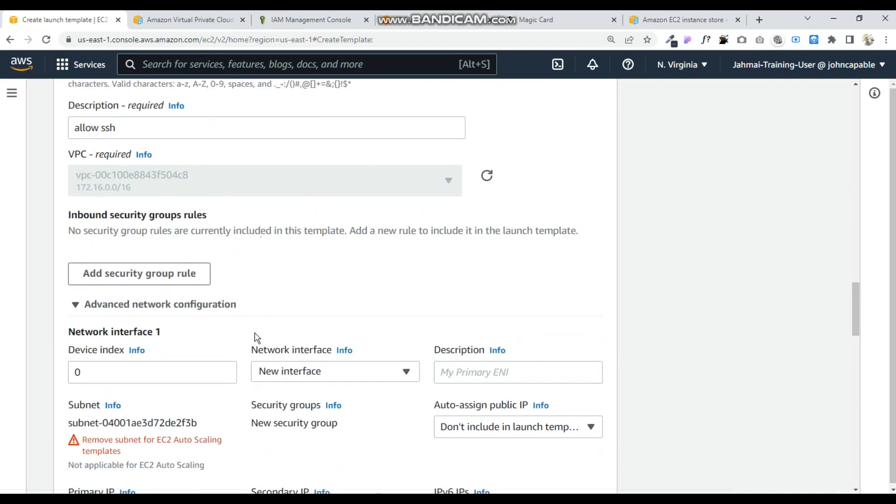
{"action": "scroll", "coordinate": [249, 353], "scroll_direction": "up", "scroll_amount": 6}
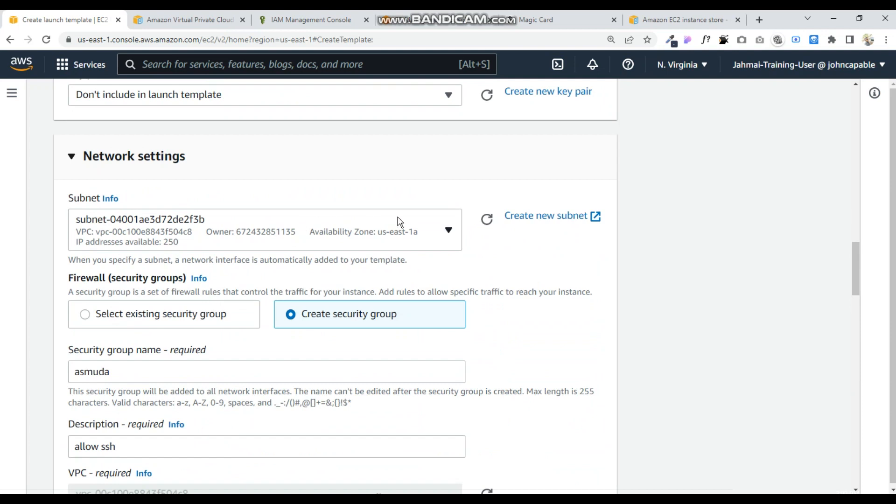
{"action": "left_click", "coordinate": [425, 238]}
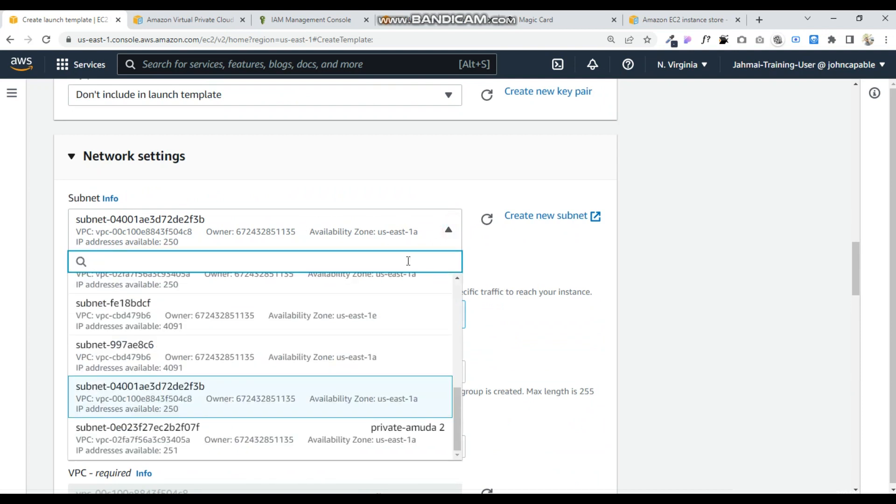
{"action": "scroll", "coordinate": [350, 348], "scroll_direction": "up", "scroll_amount": 3}
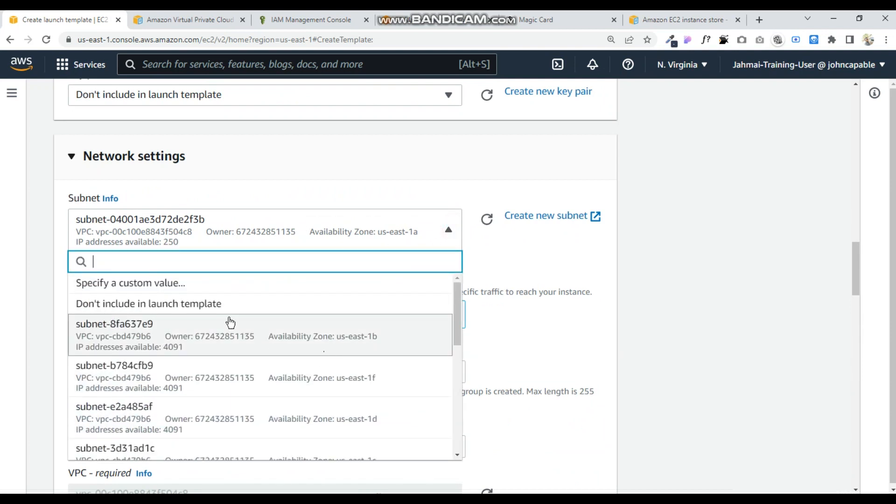
{"action": "left_click", "coordinate": [227, 341]}
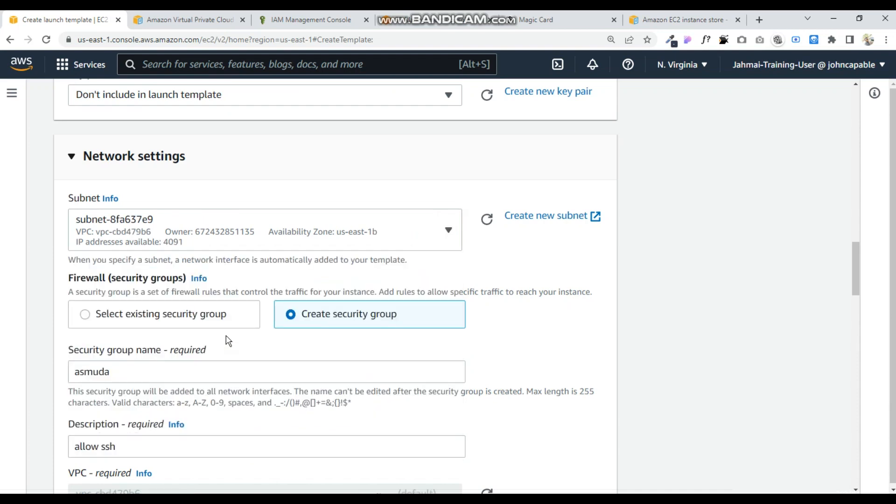
{"action": "scroll", "coordinate": [279, 311], "scroll_direction": "down", "scroll_amount": 20}
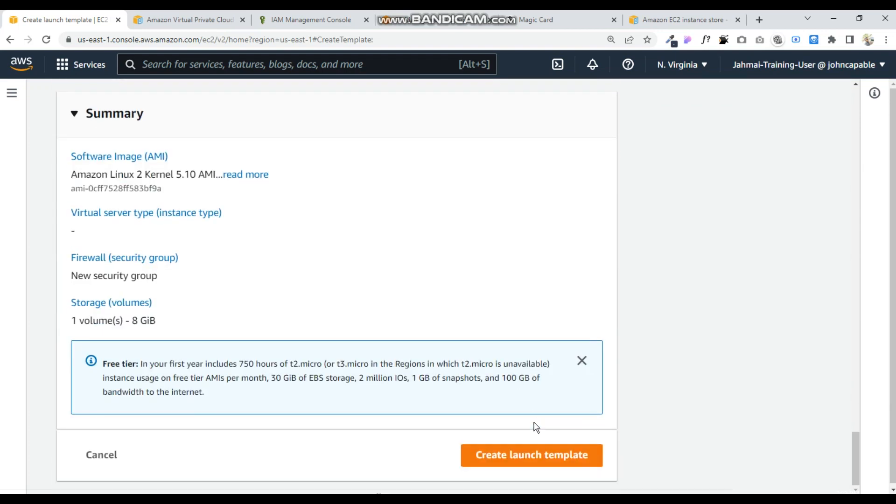
Try again to create the launch template, recheck its settings, and leave the form for the EC2 dashboard.
{"action": "left_click", "coordinate": [515, 453]}
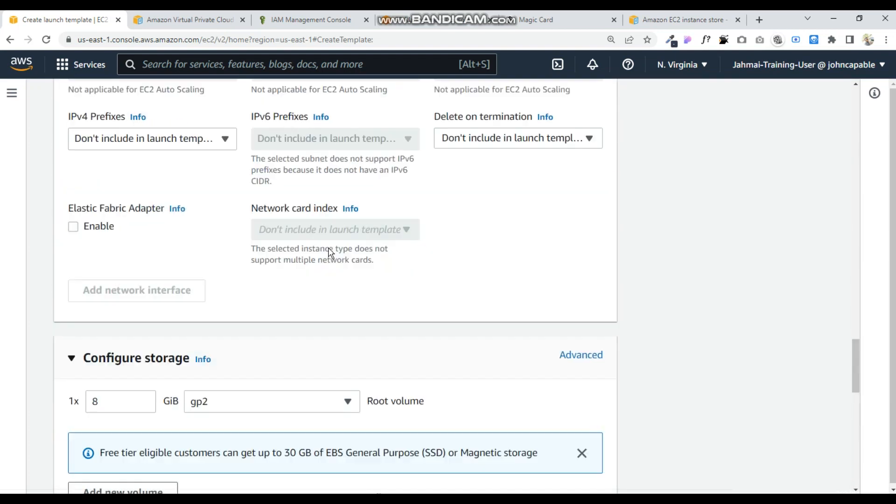
{"action": "scroll", "coordinate": [280, 262], "scroll_direction": "up", "scroll_amount": 7}
{"action": "scroll", "coordinate": [280, 262], "scroll_direction": "down", "scroll_amount": 7}
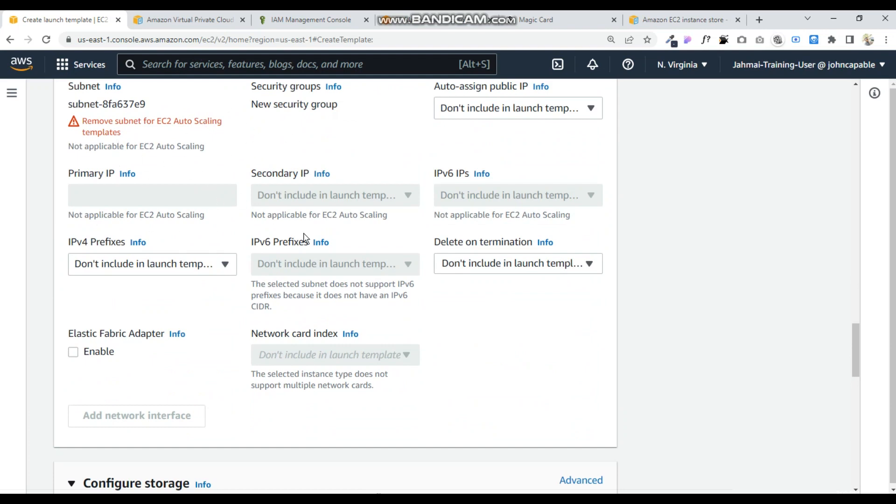
{"action": "scroll", "coordinate": [299, 240], "scroll_direction": "up", "scroll_amount": 12}
{"action": "scroll", "coordinate": [283, 162], "scroll_direction": "up", "scroll_amount": 15}
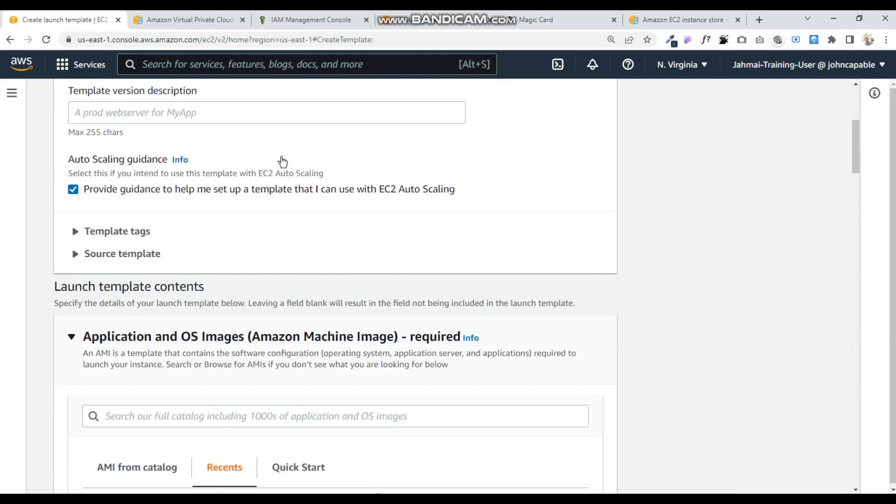
{"action": "scroll", "coordinate": [252, 248], "scroll_direction": "up", "scroll_amount": 5}
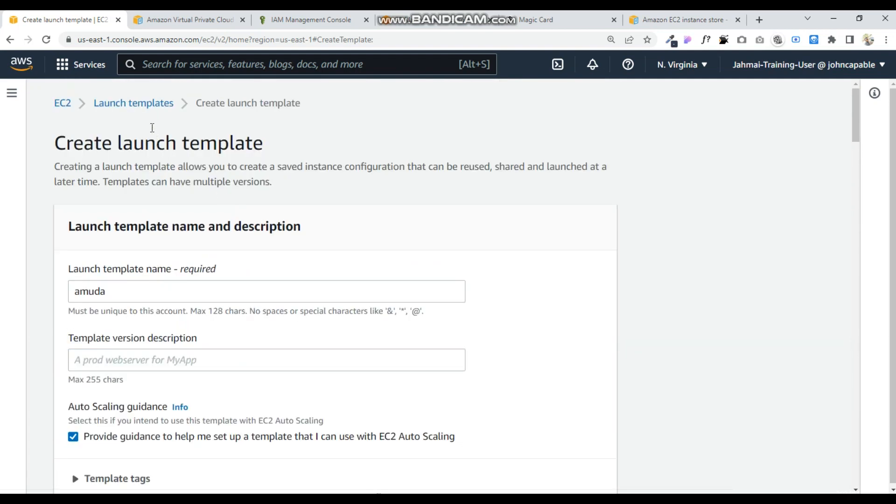
{"action": "left_click", "coordinate": [62, 103]}
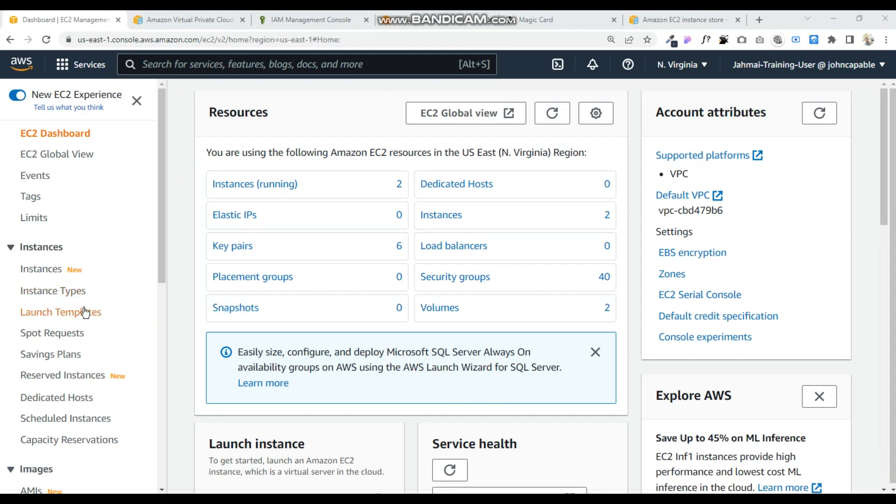
{"action": "scroll", "coordinate": [162, 264], "scroll_direction": "down", "scroll_amount": 4}
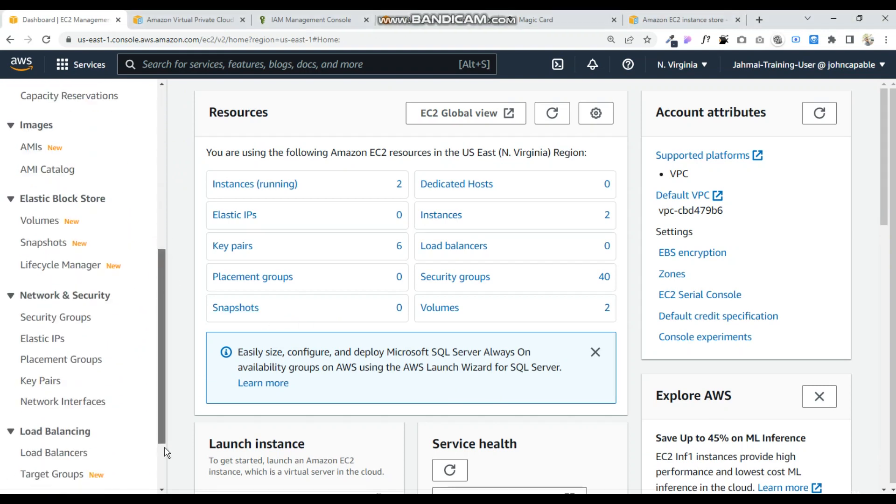
{"action": "scroll", "coordinate": [156, 290], "scroll_direction": "up", "scroll_amount": 4}
{"action": "scroll", "coordinate": [126, 316], "scroll_direction": "down", "scroll_amount": 4}
{"action": "scroll", "coordinate": [140, 210], "scroll_direction": "up", "scroll_amount": 4}
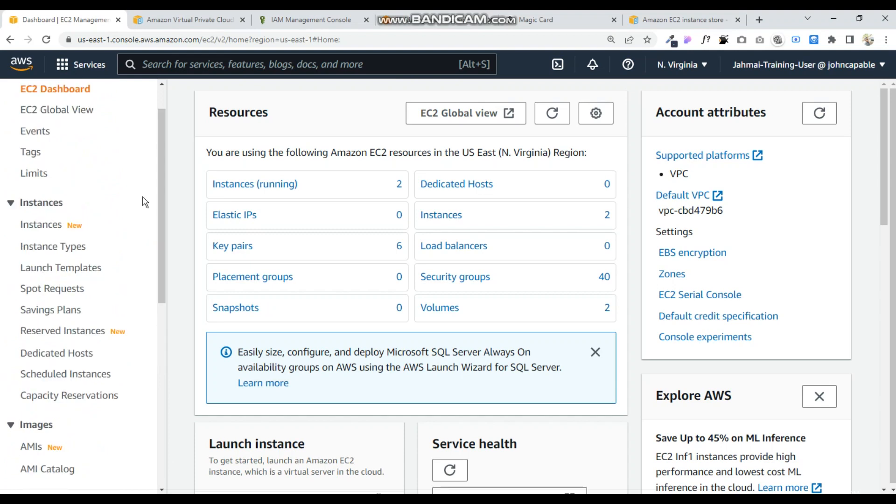
{"action": "scroll", "coordinate": [156, 310], "scroll_direction": "down", "scroll_amount": 6}
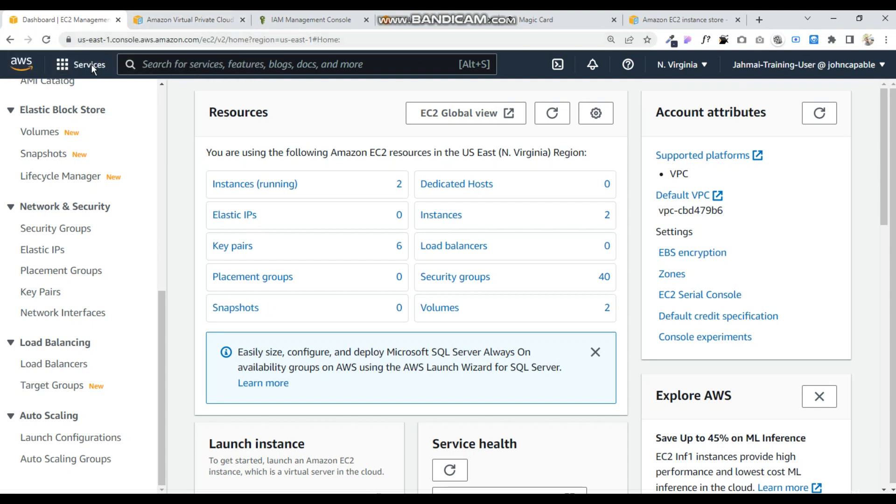
Switch to the RDS service and open its list of databases.
{"action": "left_click", "coordinate": [76, 68]}
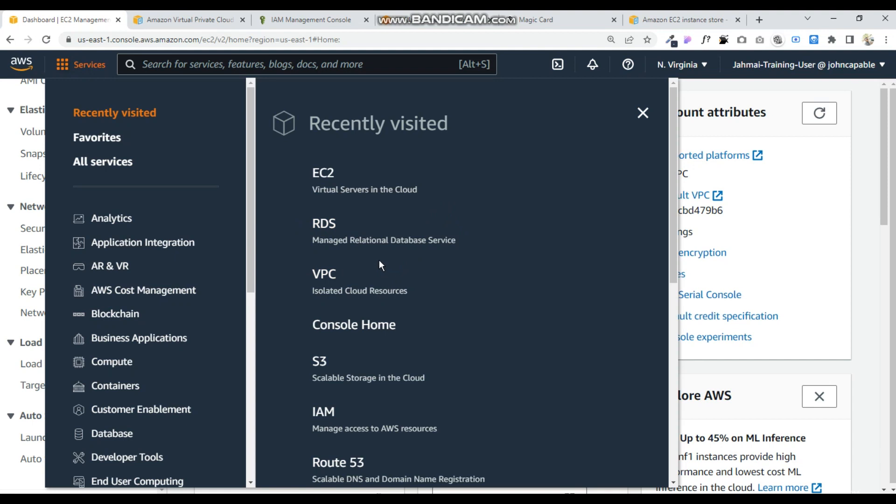
{"action": "left_click", "coordinate": [327, 224]}
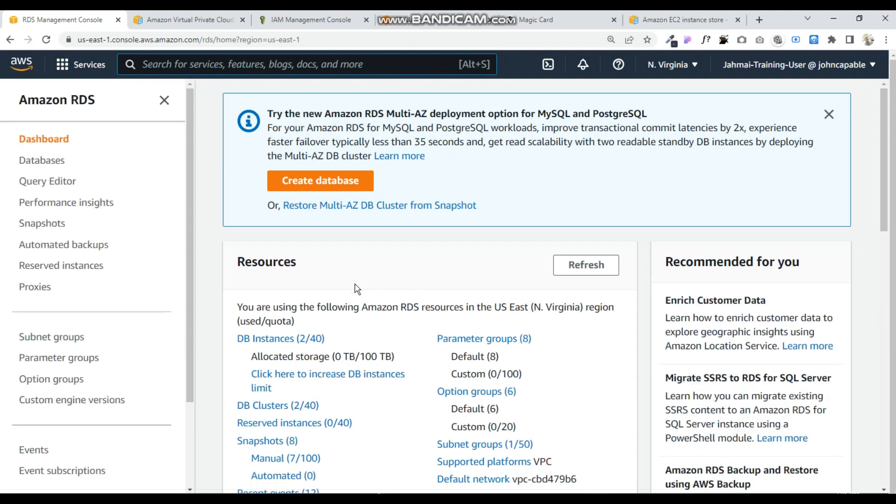
{"action": "left_click", "coordinate": [40, 164]}
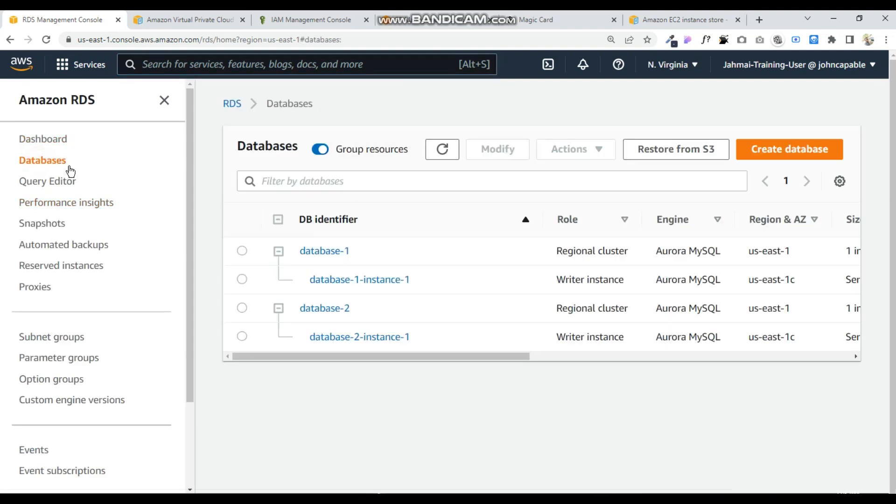
Delete the DB instance database-2-instance-1, keeping the final snapshot option and confirming with "delete me".
{"action": "left_click_drag", "start_coordinate": [359, 357], "coordinate": [296, 322]}
{"action": "left_click", "coordinate": [235, 312]}
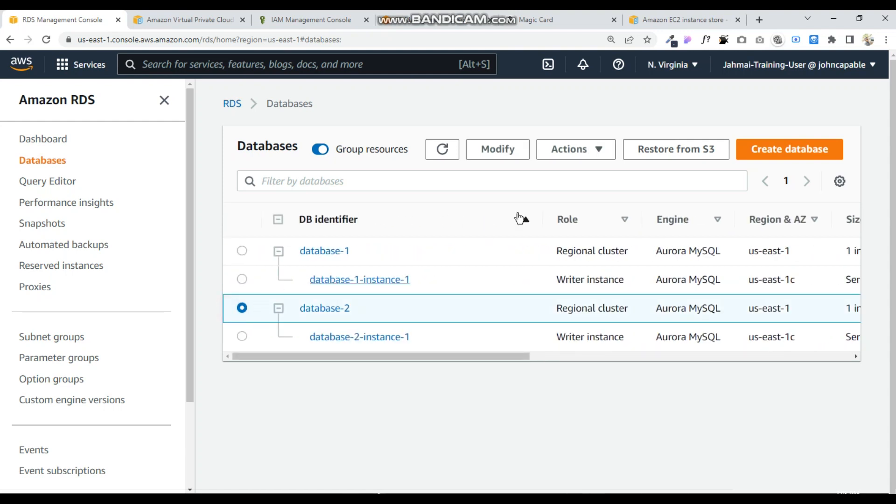
{"action": "left_click", "coordinate": [242, 336]}
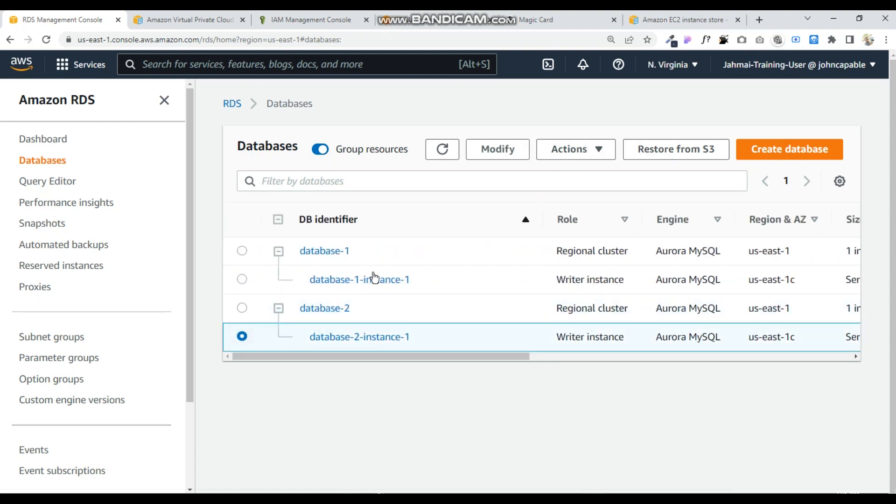
{"action": "left_click", "coordinate": [553, 150]}
{"action": "left_click", "coordinate": [563, 194]}
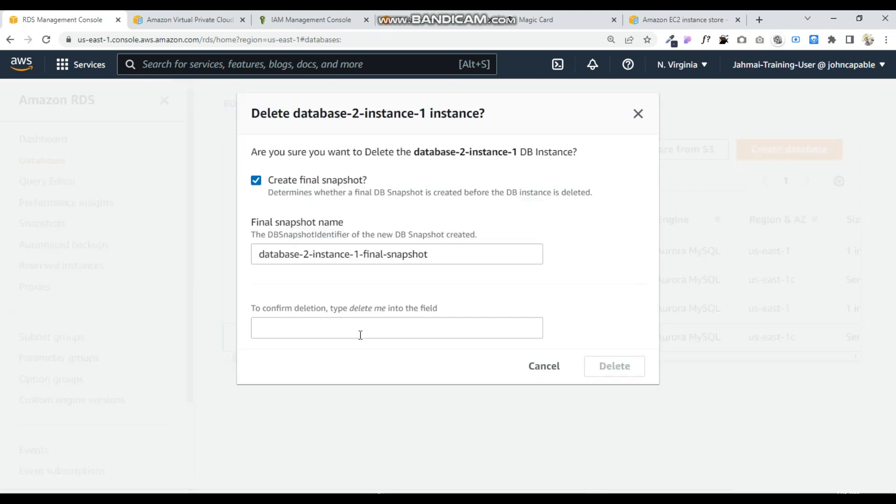
{"action": "left_click", "coordinate": [355, 332]}
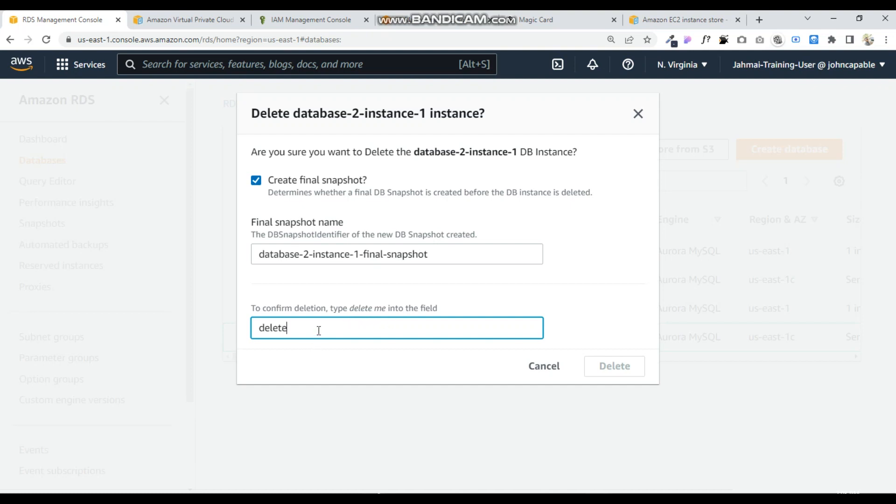
{"action": "type", "text": "delete me"}
{"action": "left_click", "coordinate": [625, 368]}
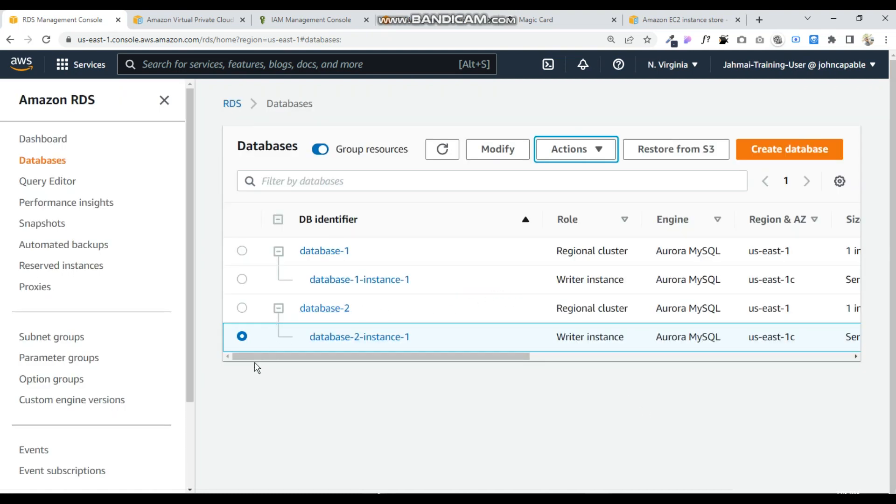
Refresh the databases list and check the entries after the deletion request.
{"action": "left_click_drag", "start_coordinate": [257, 355], "coordinate": [151, 372]}
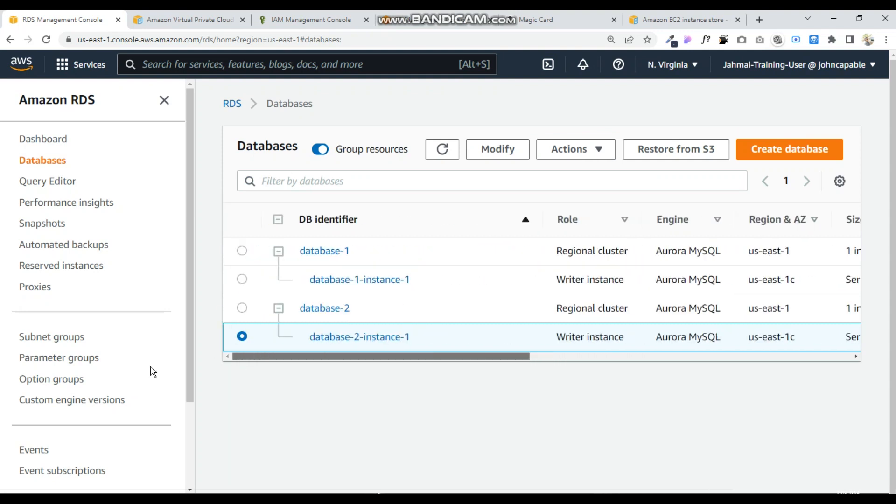
{"action": "left_click", "coordinate": [441, 148]}
{"action": "left_click_drag", "start_coordinate": [356, 363], "coordinate": [344, 380]}
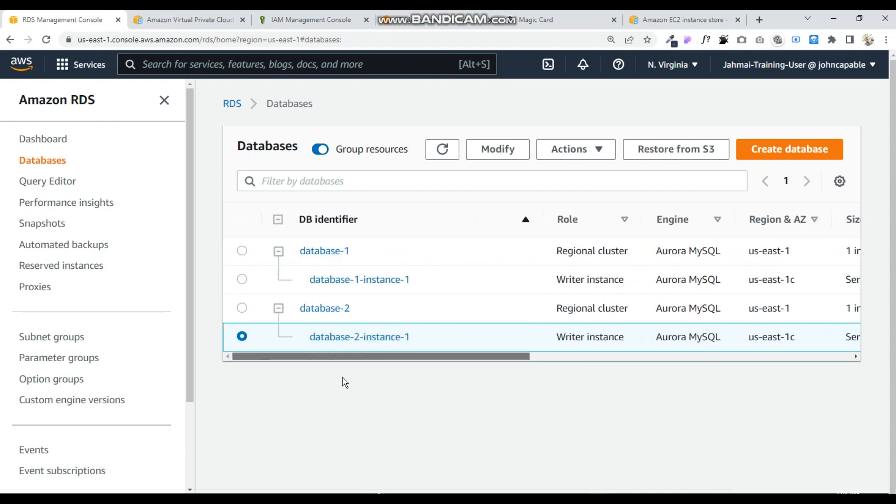
Try to stop the database-2 regional cluster and close the confirmation dialog.
{"action": "left_click", "coordinate": [245, 310]}
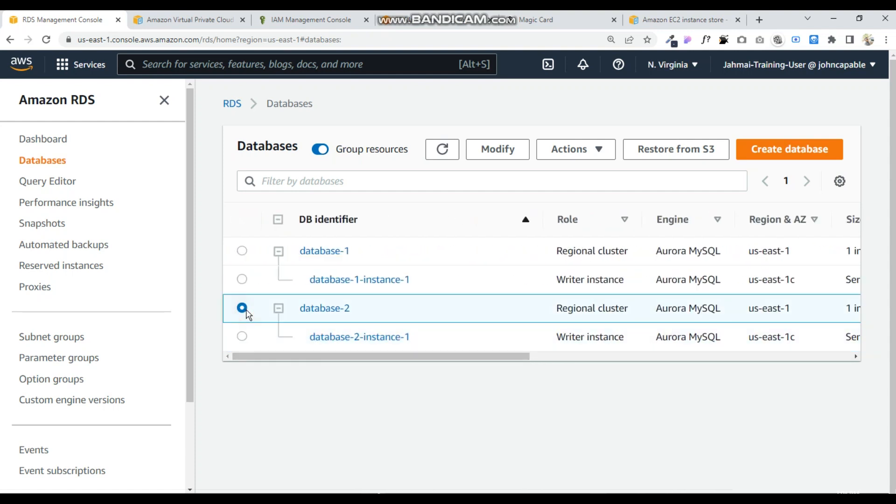
{"action": "left_click", "coordinate": [561, 150]}
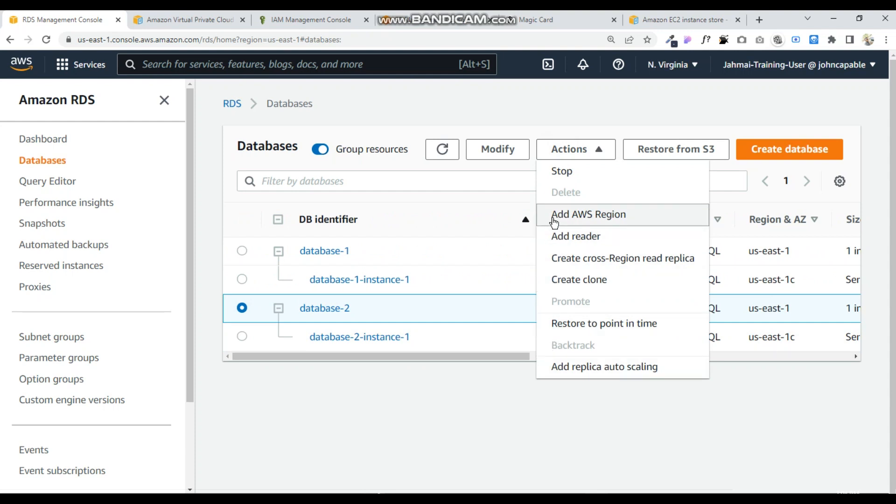
{"action": "left_click", "coordinate": [554, 173]}
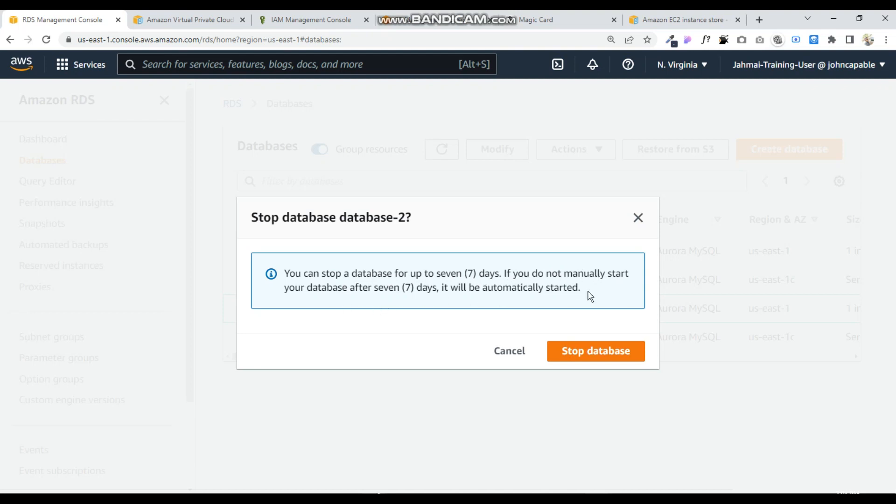
{"action": "left_click", "coordinate": [609, 358]}
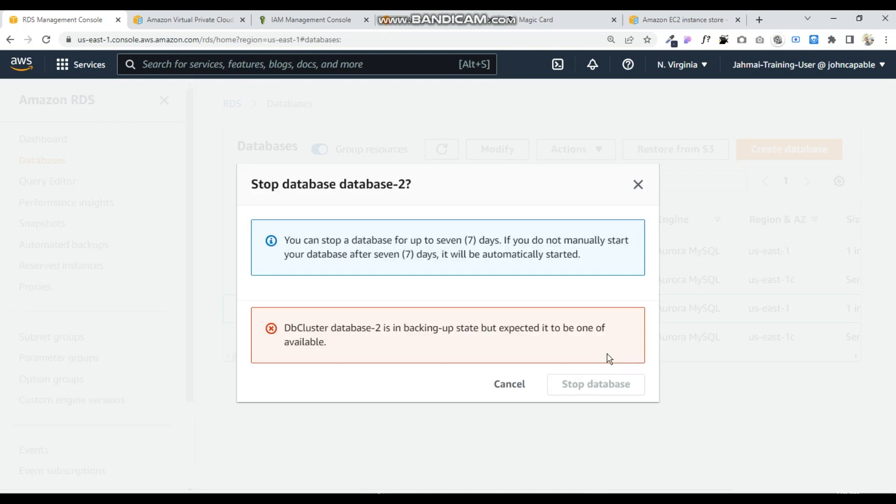
{"action": "left_click", "coordinate": [504, 386]}
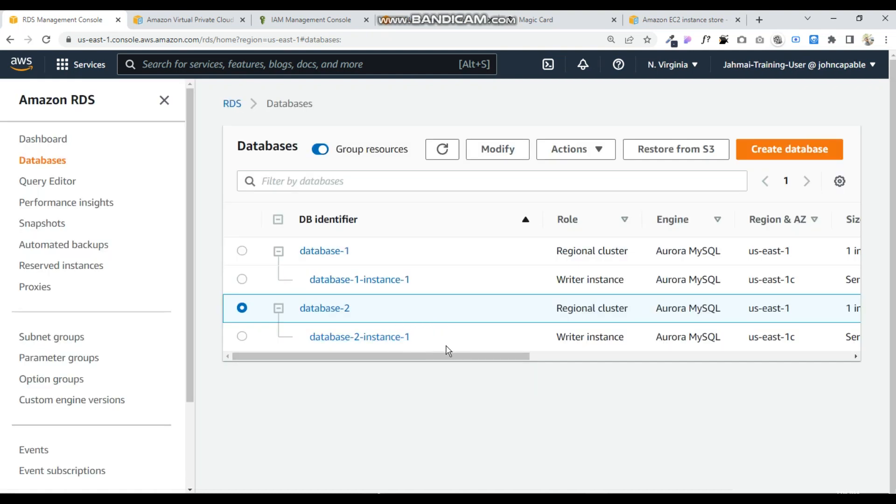
Refresh the databases list again and recheck the database-2 entries.
{"action": "mouse_move", "coordinate": [442, 355]}
{"action": "left_mouse_down"}
{"action": "mouse_move", "coordinate": [601, 356]}
{"action": "mouse_move", "coordinate": [596, 364]}
{"action": "mouse_move", "coordinate": [498, 366]}
{"action": "mouse_move", "coordinate": [453, 359]}
{"action": "left_mouse_up"}
{"action": "left_click", "coordinate": [433, 149]}
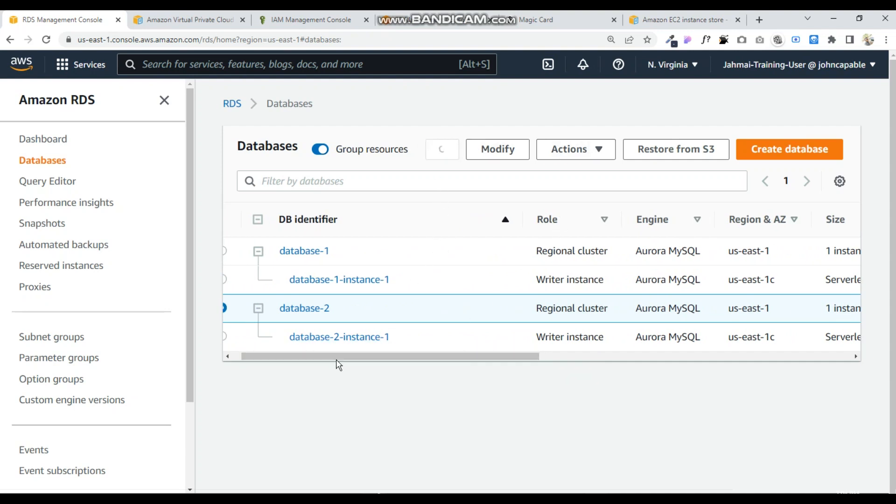
{"action": "left_click_drag", "start_coordinate": [336, 358], "coordinate": [291, 336]}
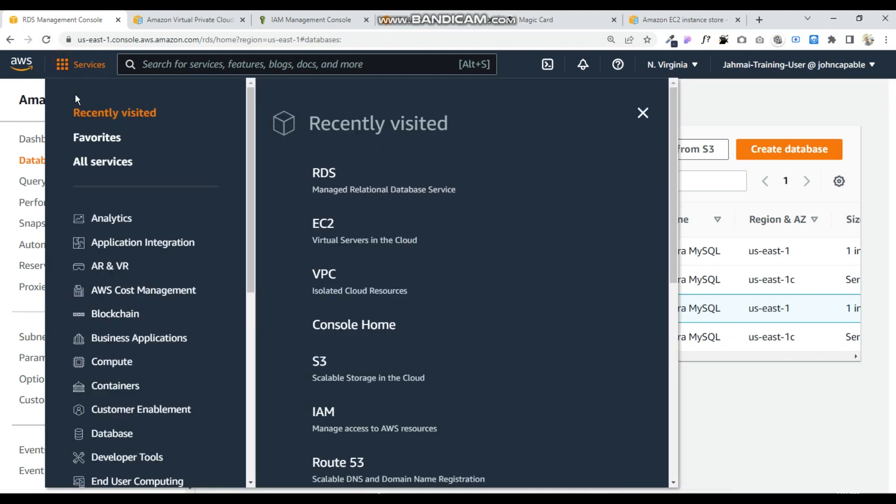
Switch to the EC2 service and open the list of running instances.
{"action": "left_click", "coordinate": [80, 65]}
{"action": "left_click", "coordinate": [333, 229]}
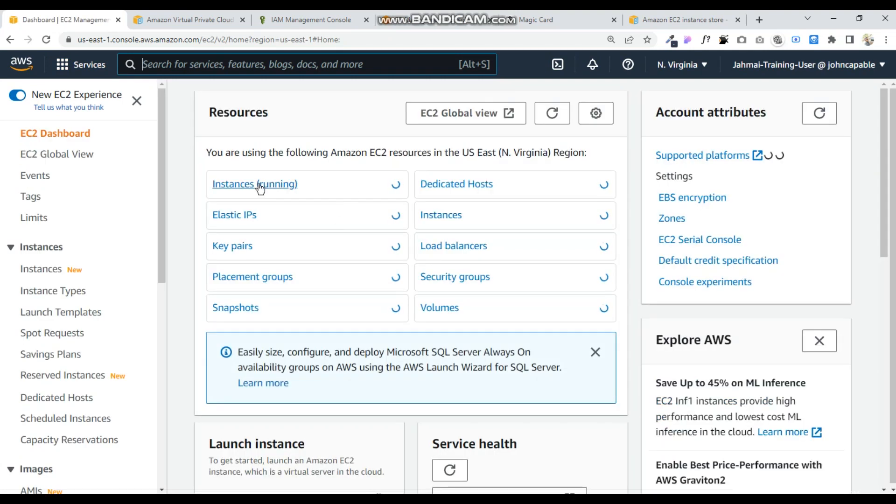
{"action": "left_click", "coordinate": [260, 187]}
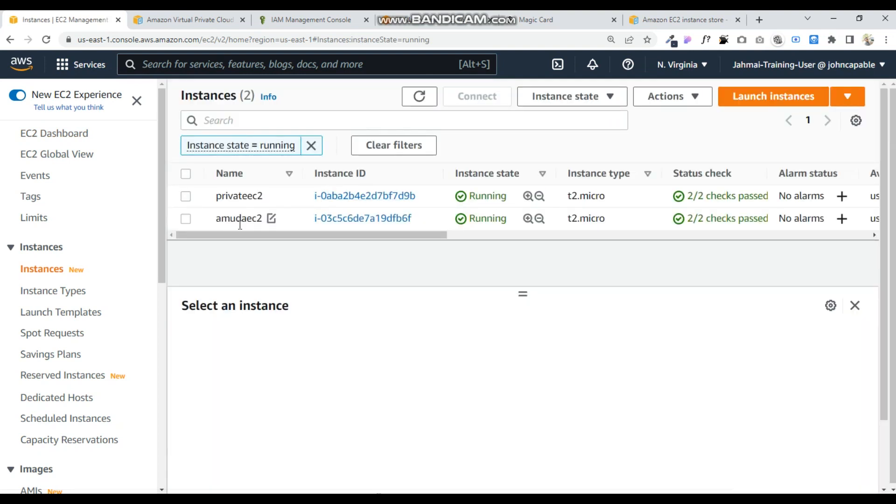
Terminate the privateec2 and amudaec2 instances together.
{"action": "left_click", "coordinate": [186, 220]}
{"action": "left_click", "coordinate": [189, 197]}
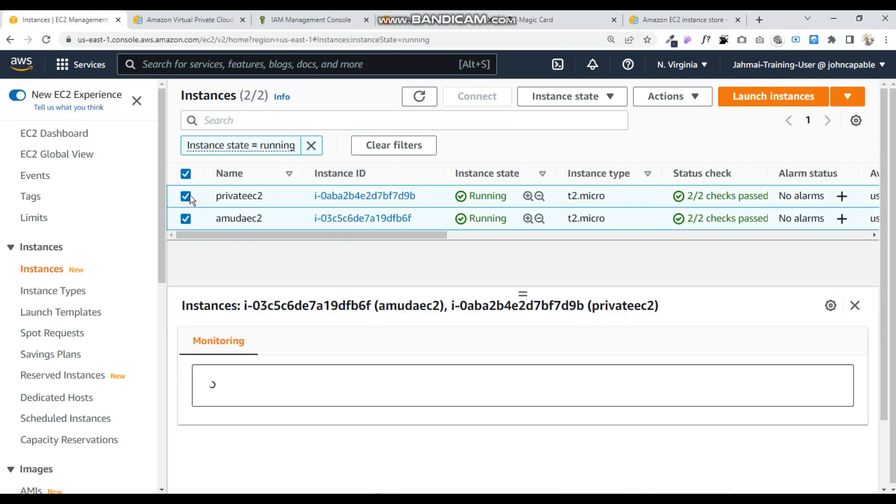
{"action": "left_click", "coordinate": [612, 99]}
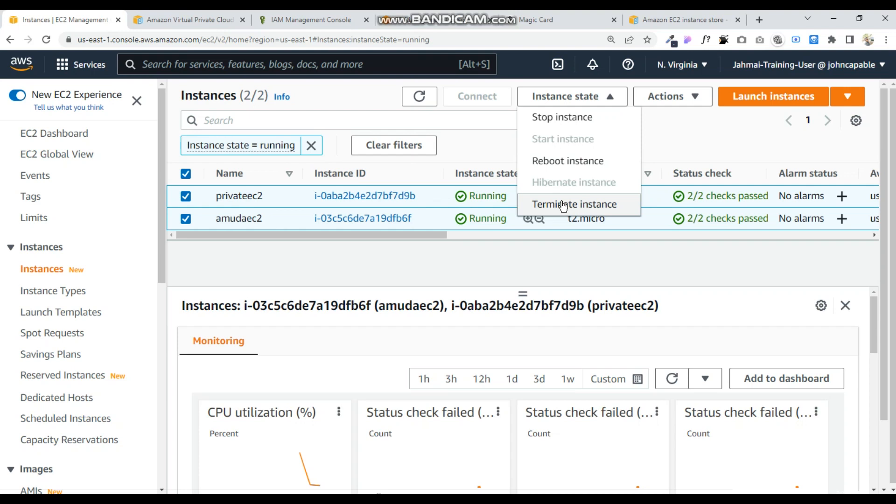
{"action": "left_click", "coordinate": [563, 206]}
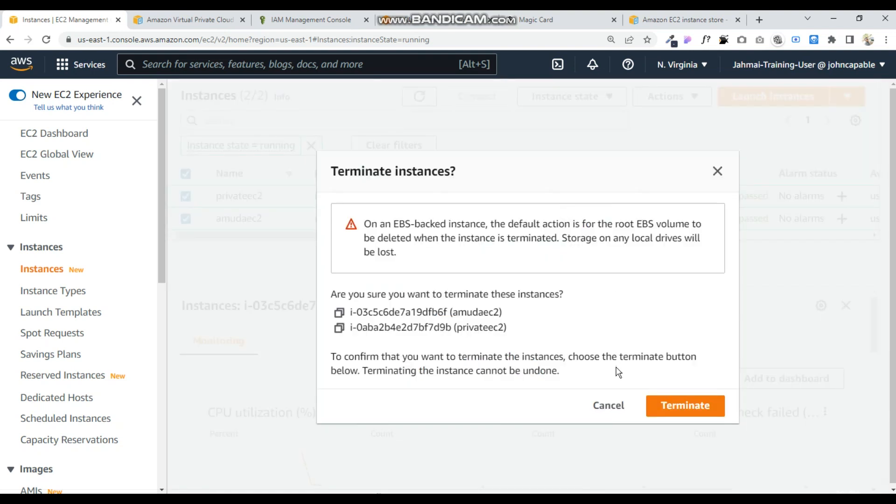
{"action": "left_click", "coordinate": [658, 414]}
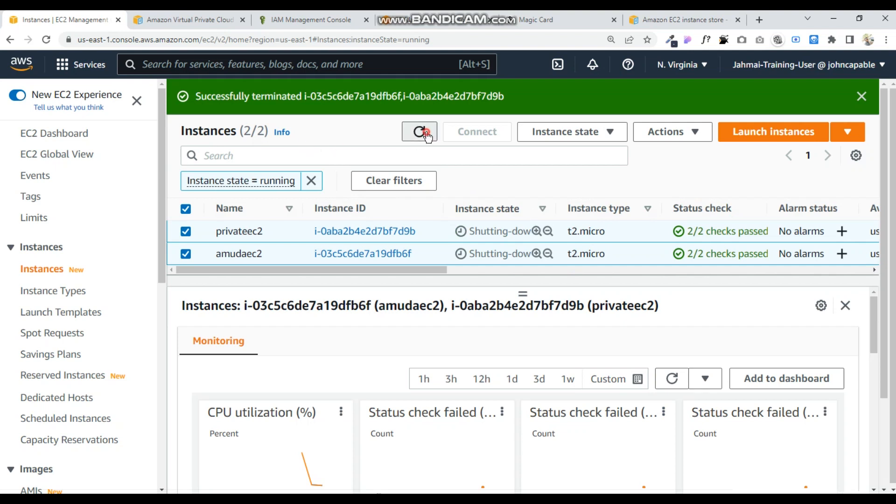
Refresh the instances list and remove the running-state filter to check the terminated instances.
{"action": "left_click", "coordinate": [420, 132]}
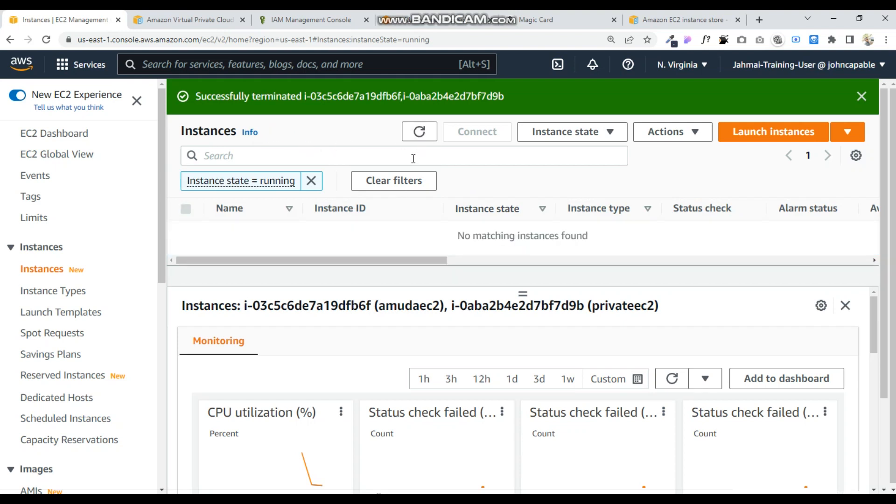
{"action": "left_click", "coordinate": [419, 132]}
{"action": "left_click", "coordinate": [418, 133]}
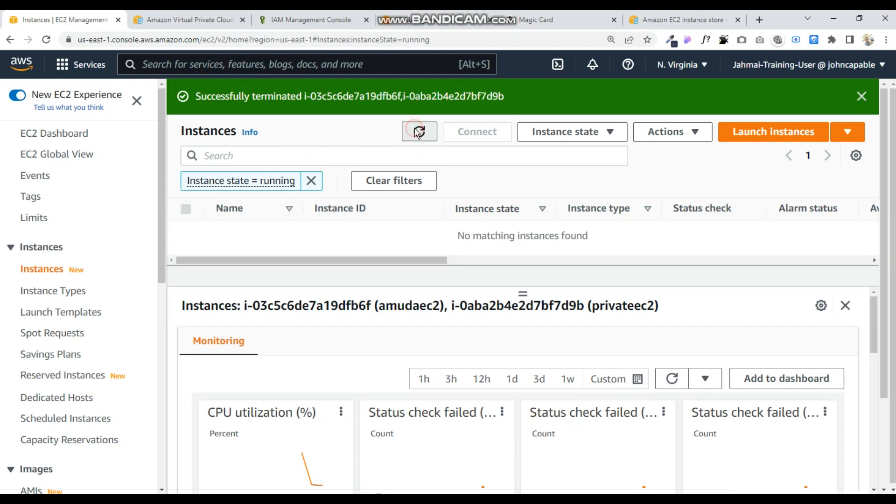
{"action": "left_click", "coordinate": [311, 181]}
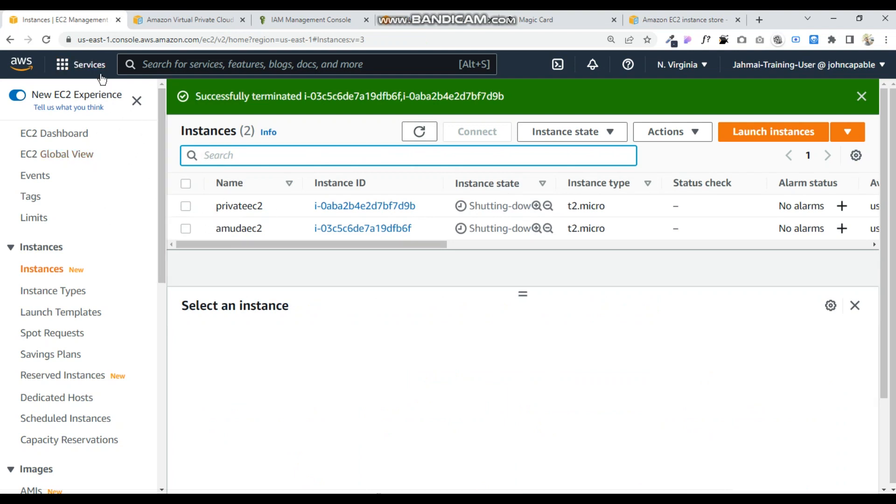
Switch to the VPC service, open the list of your VPCs and dismiss the welcome message.
{"action": "left_click", "coordinate": [90, 70]}
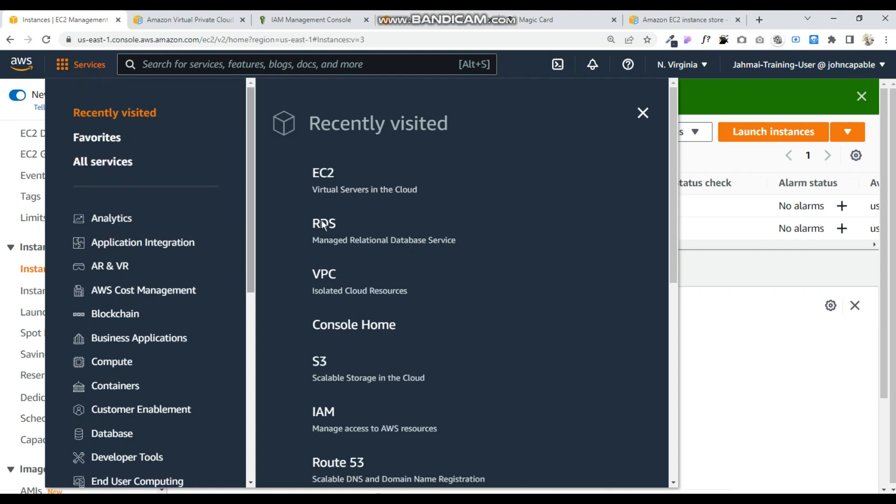
{"action": "left_click", "coordinate": [306, 275]}
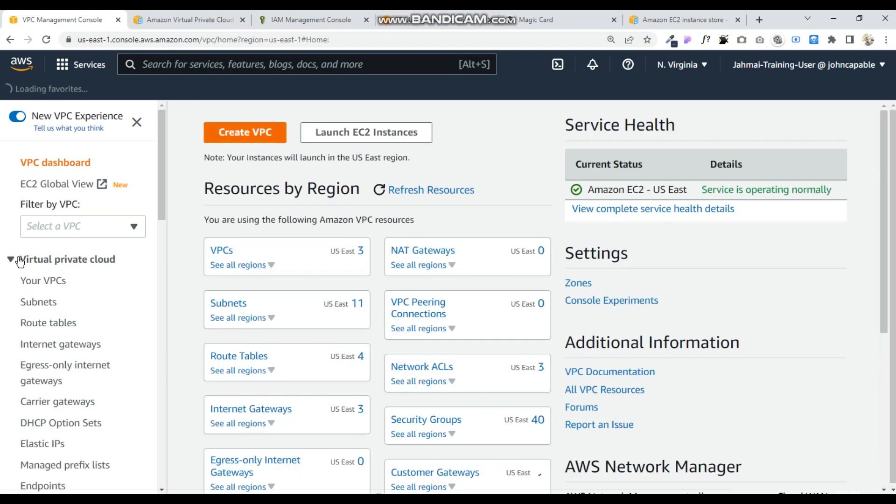
{"action": "left_click", "coordinate": [34, 281]}
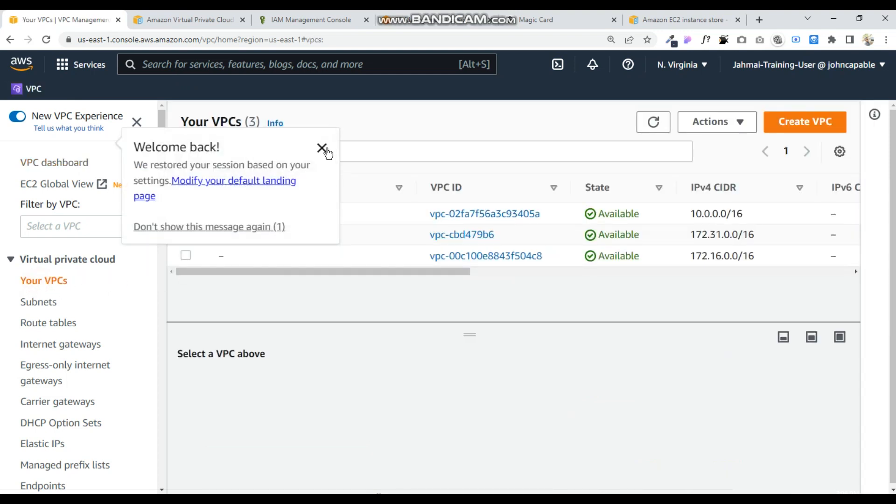
{"action": "left_click", "coordinate": [322, 149]}
{"action": "left_click", "coordinate": [321, 147]}
{"action": "left_click", "coordinate": [329, 318]}
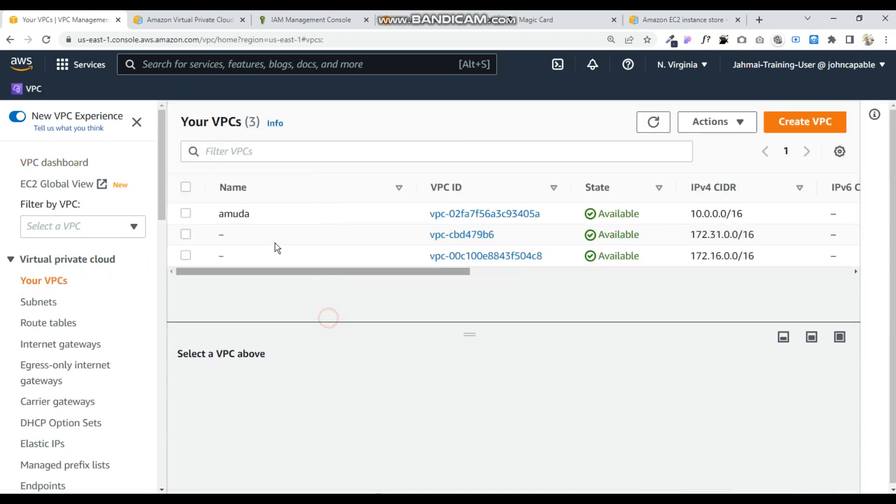
Delete the amuda VPC together with its associated subnets, internet gateway and security groups, confirming with "delete".
{"action": "left_click", "coordinate": [186, 214]}
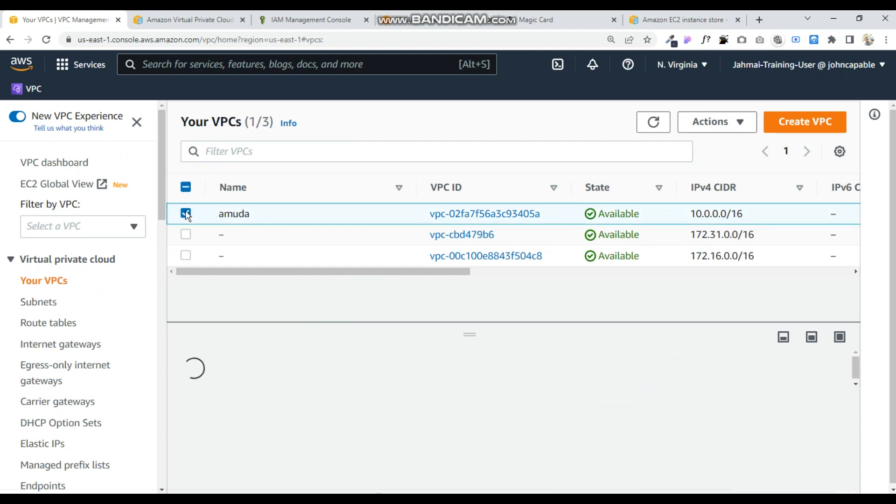
{"action": "left_click", "coordinate": [712, 123]}
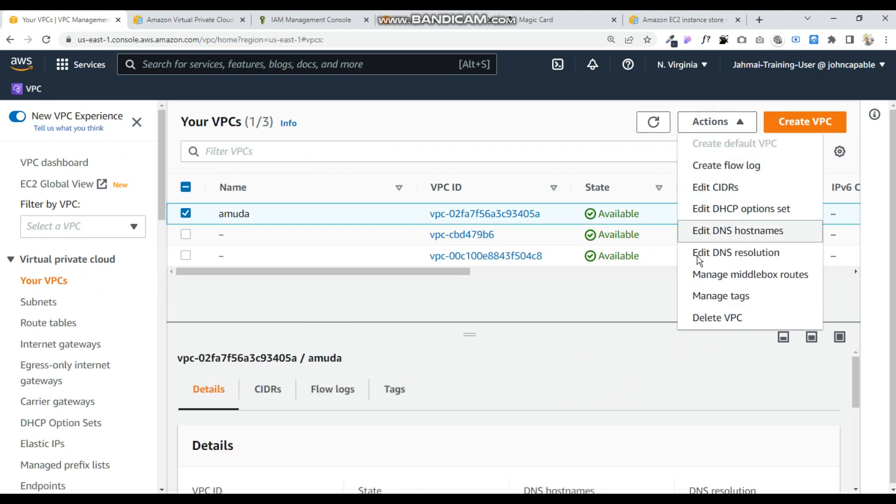
{"action": "left_click", "coordinate": [696, 319]}
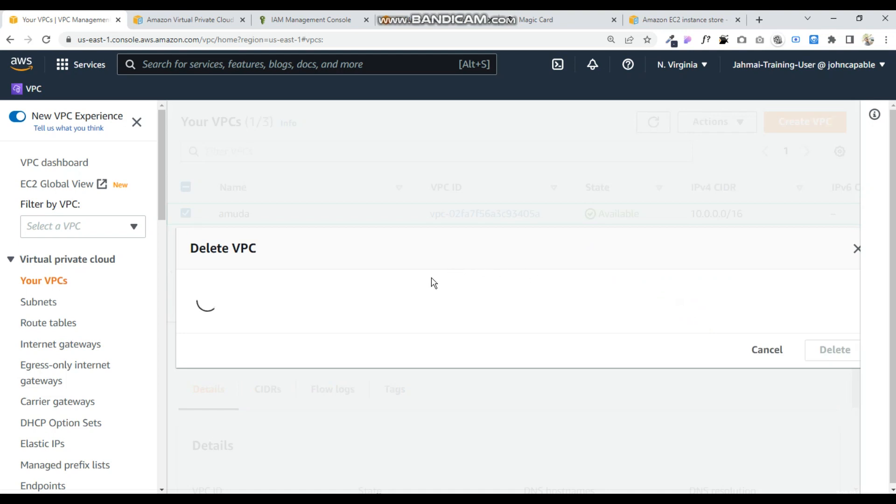
{"action": "scroll", "coordinate": [452, 280], "scroll_direction": "down", "scroll_amount": 1}
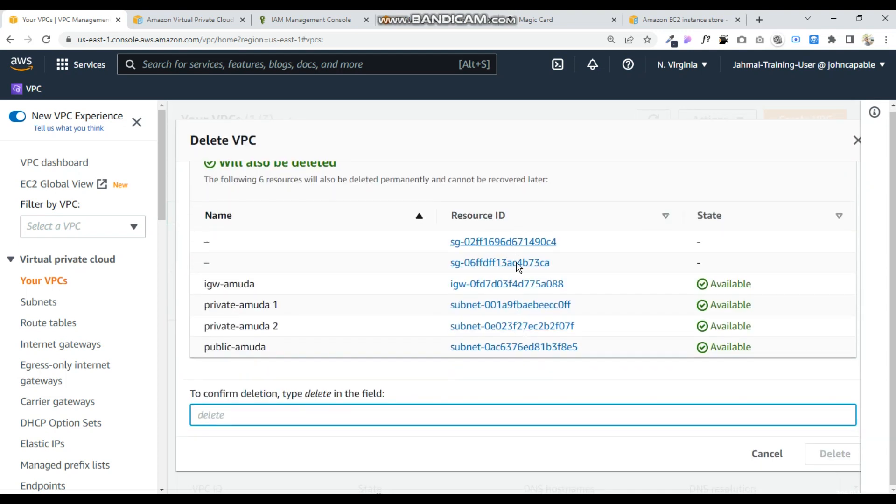
{"action": "type", "text": "delete"}
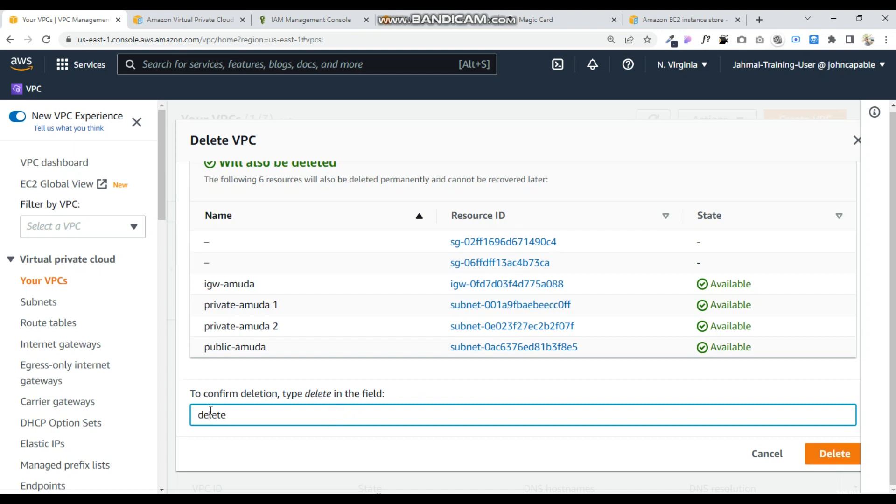
{"action": "left_click", "coordinate": [827, 454]}
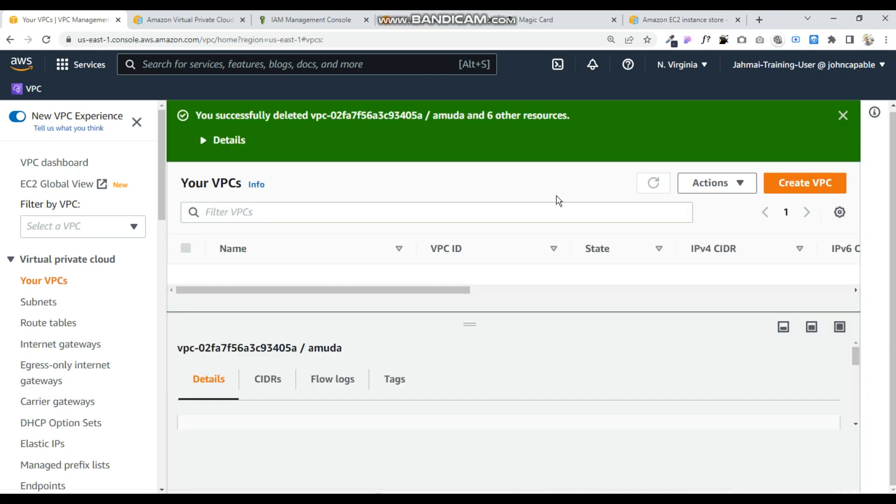
Check the subnets, route tables and internet gateways lists for leftover amuda resources.
{"action": "left_click", "coordinate": [53, 306]}
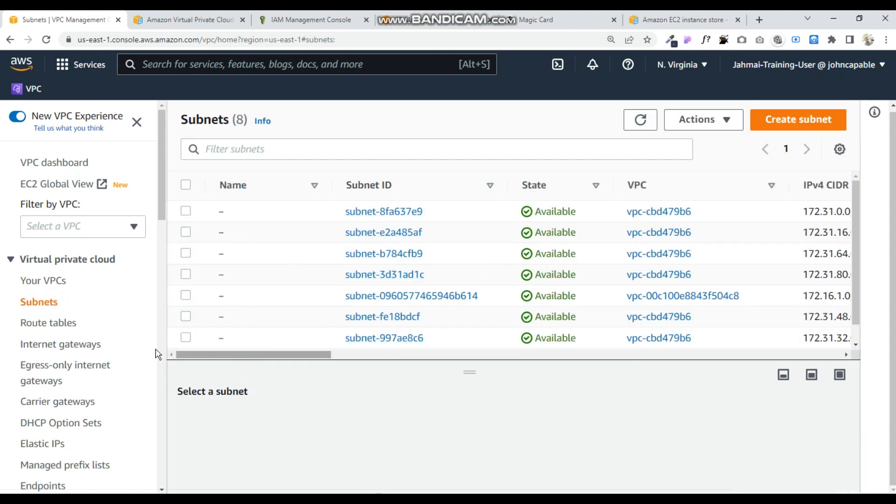
{"action": "left_click", "coordinate": [28, 326]}
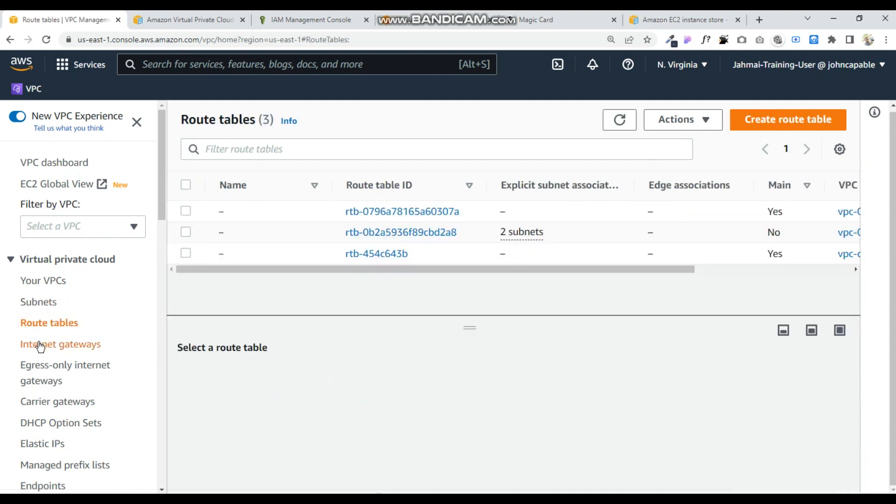
{"action": "left_click", "coordinate": [39, 347]}
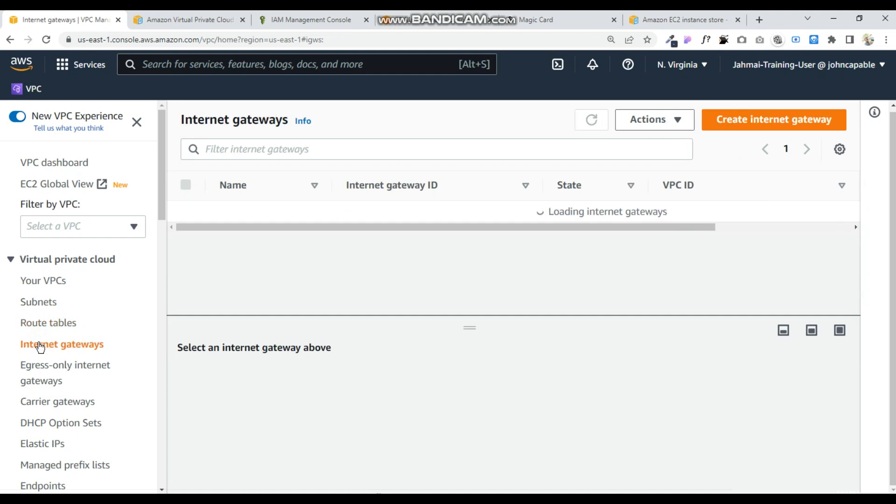
{"action": "left_click_drag", "start_coordinate": [519, 248], "coordinate": [276, 226]}
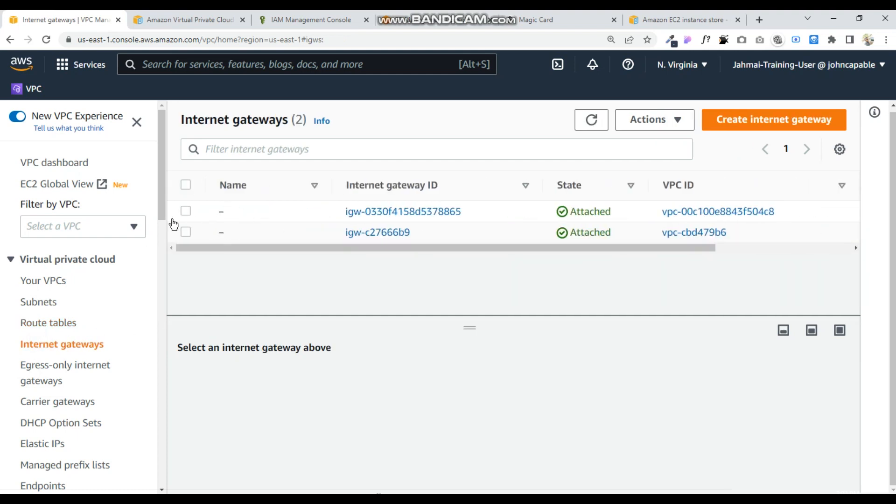